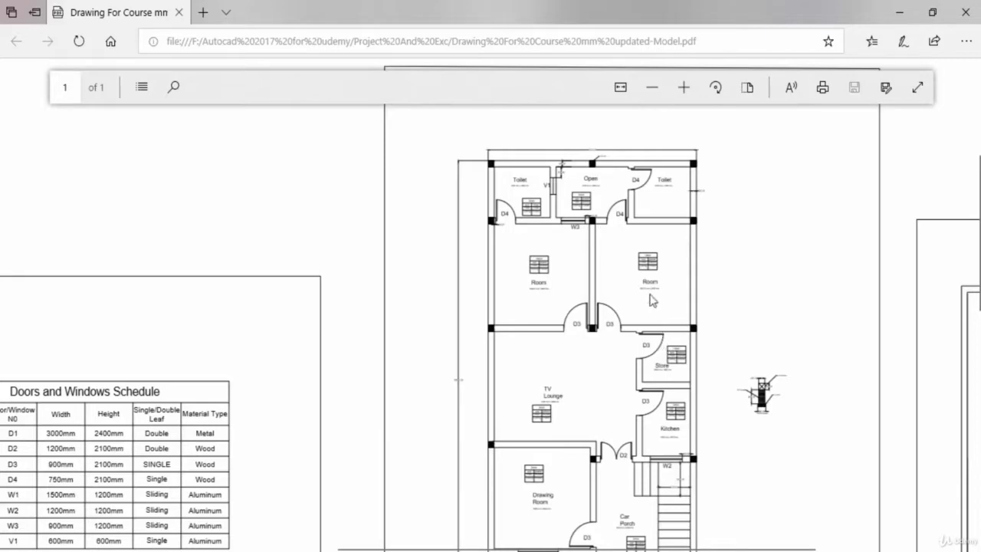
- Examine the floor plan PDF for the building's overall width and overall length dimensions
ctrl+scroll(604, 147, up, 5)
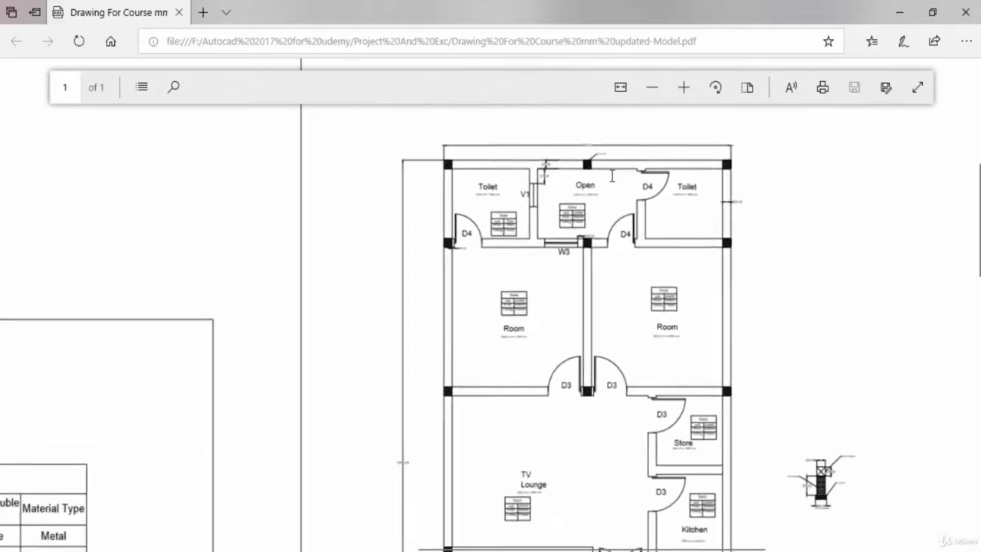
scroll(591, 169, up, 2)
ctrl+scroll(578, 208, up, 4)
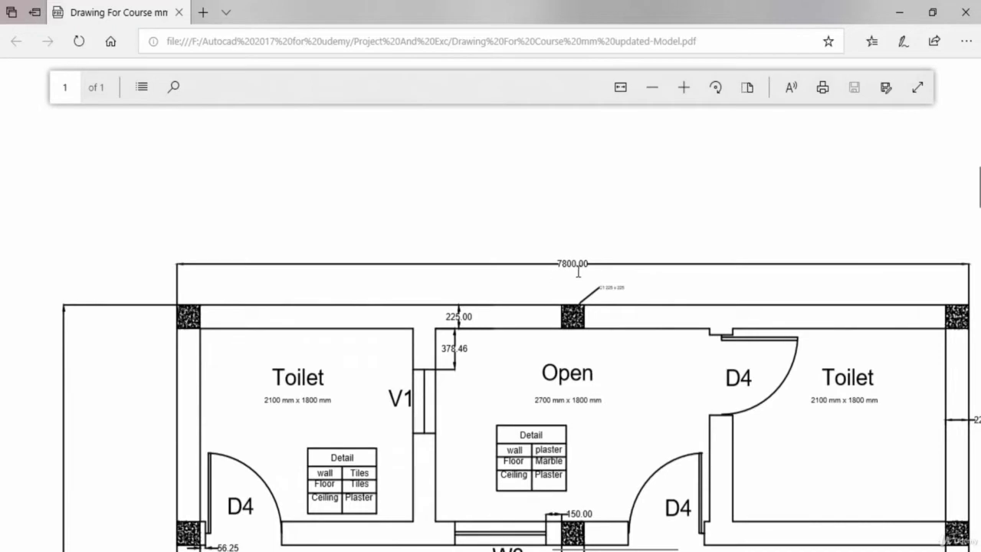
scroll(564, 279, down, 10)
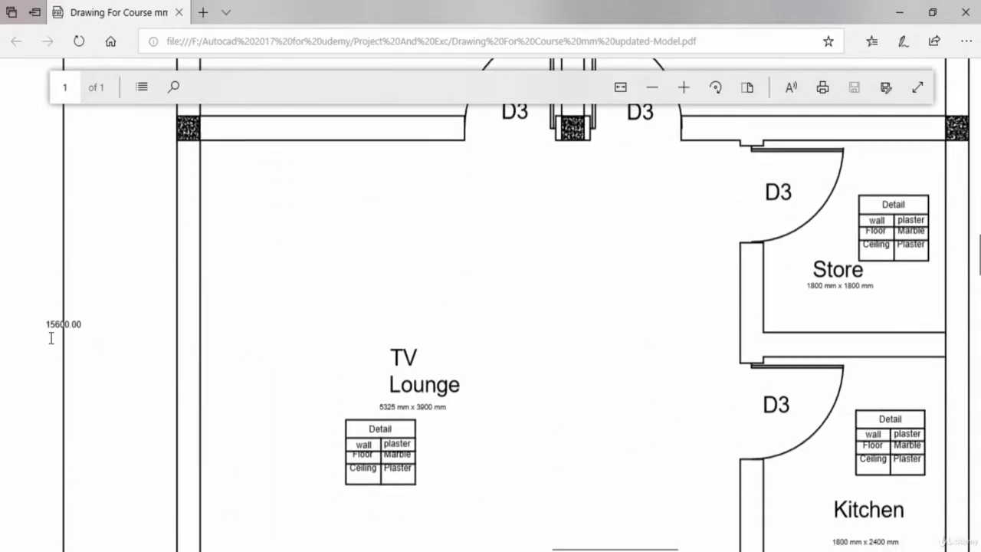
ctrl+scroll(44, 331, up, 3)
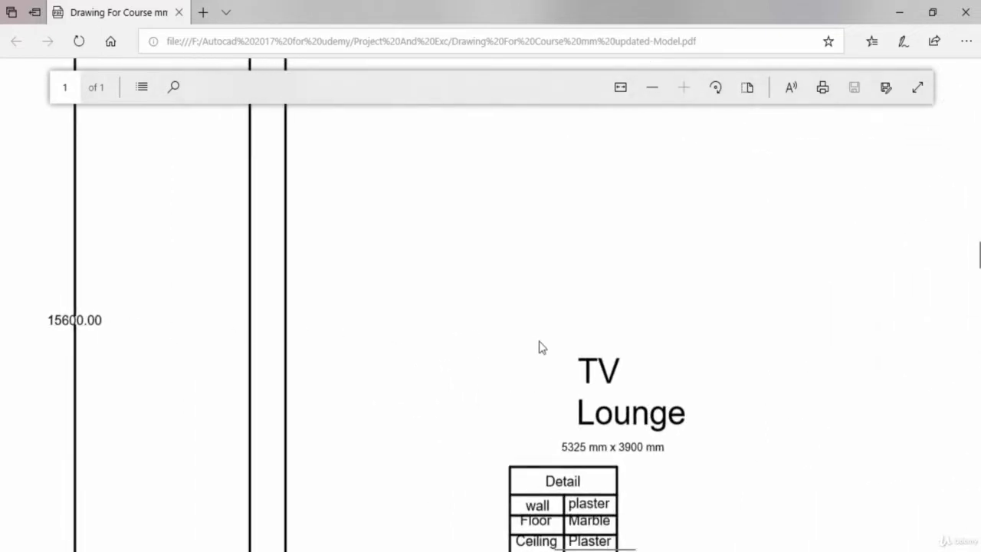
ctrl+scroll(572, 342, down, 3)
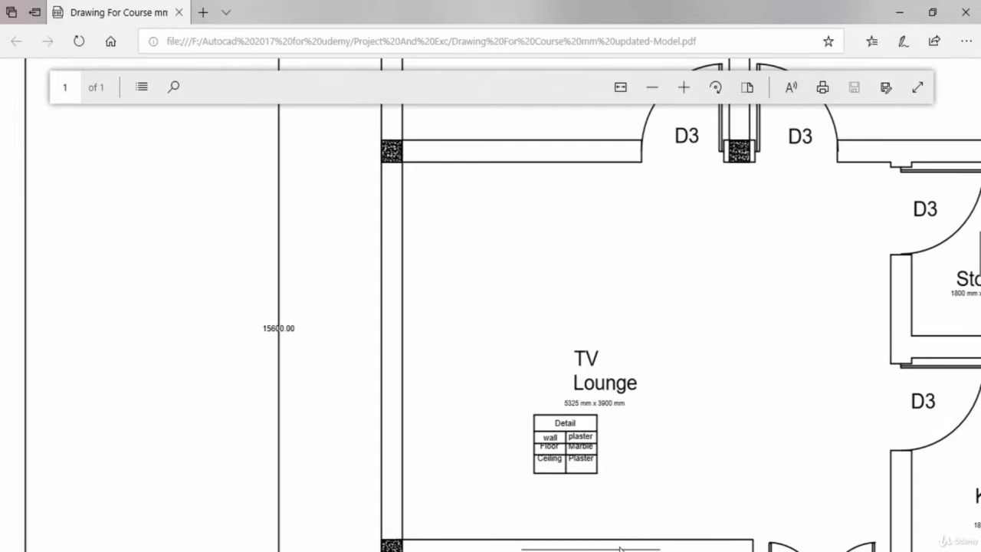
drag(621, 549, 649, 549)
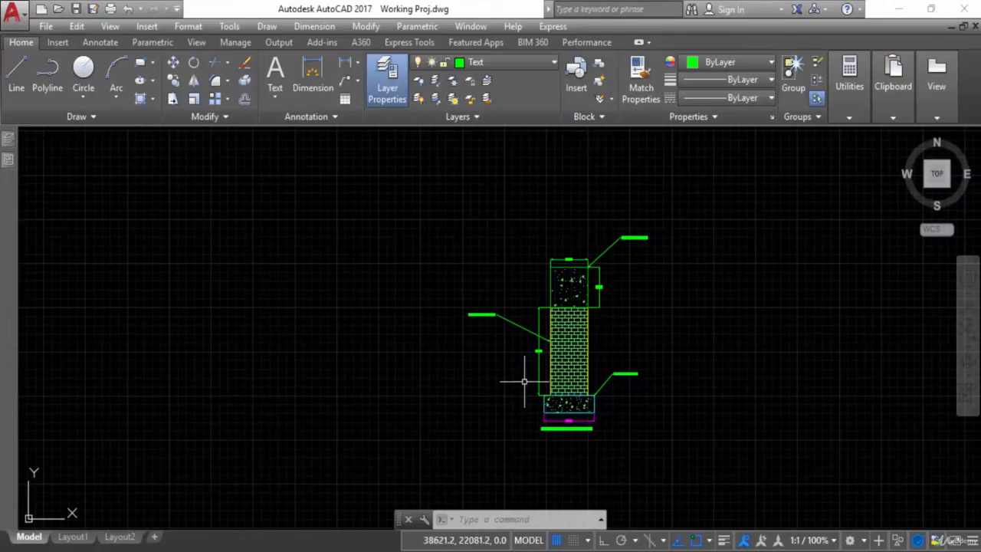
- Move the brickwork height, beam height and beam width dimensions of the foundation section to the Dim layer
scroll(519, 381, up, 5)
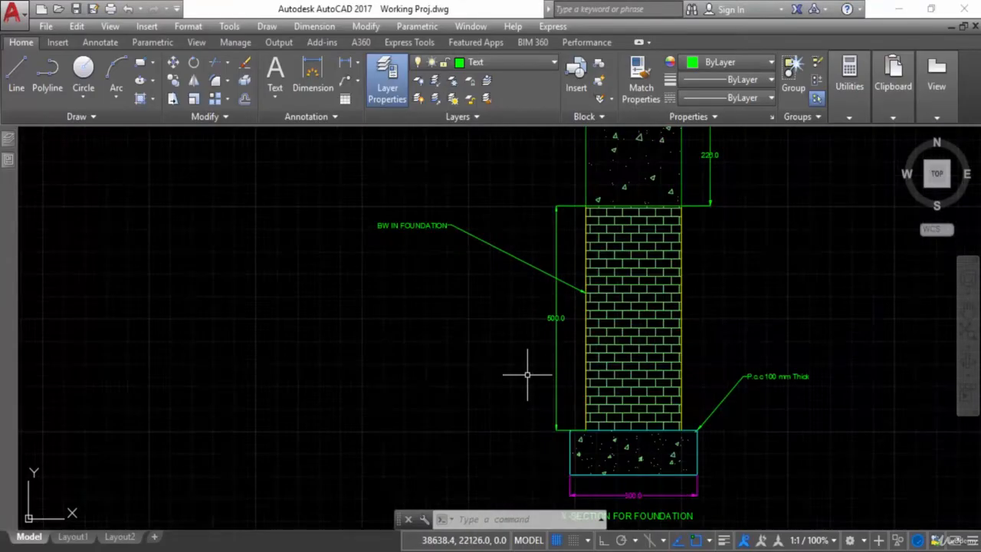
mouse_move(575, 347)
middle_down()
mouse_move(565, 391)
mouse_move(581, 324)
mouse_move(558, 366)
mouse_move(544, 362)
middle_up()
key(Escape)
click(558, 338)
click(508, 361)
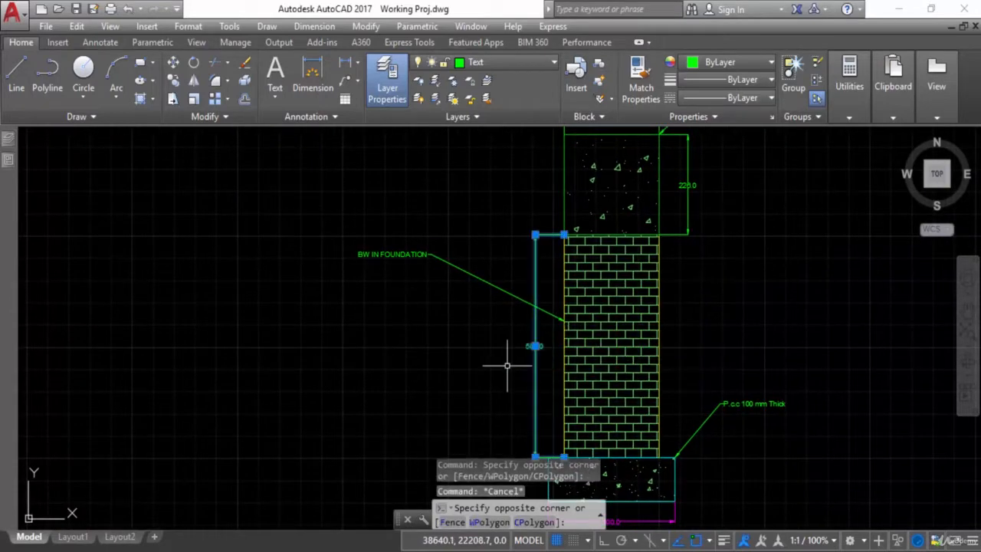
scroll(701, 253, up, 3)
click(714, 197)
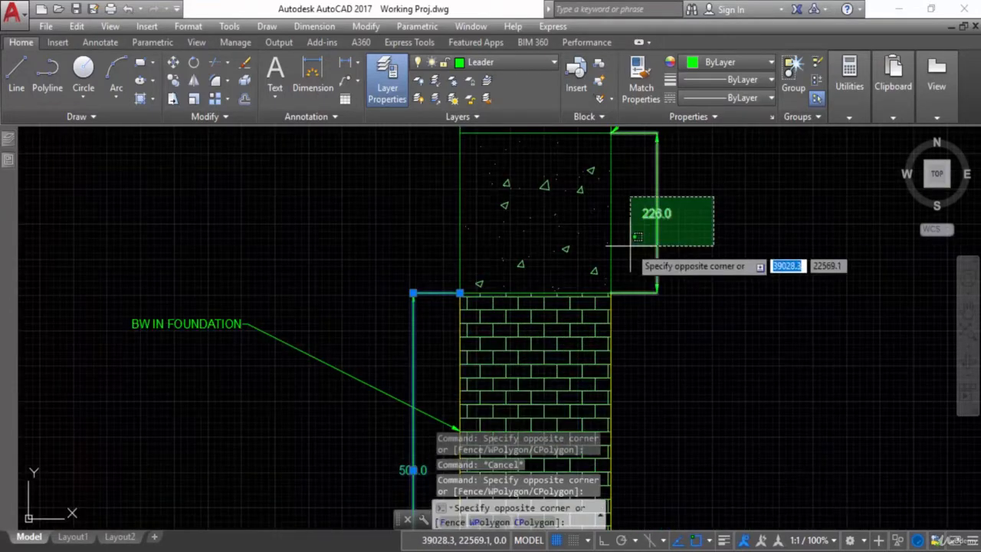
click(631, 246)
middle_drag(668, 280, 668, 362)
click(575, 175)
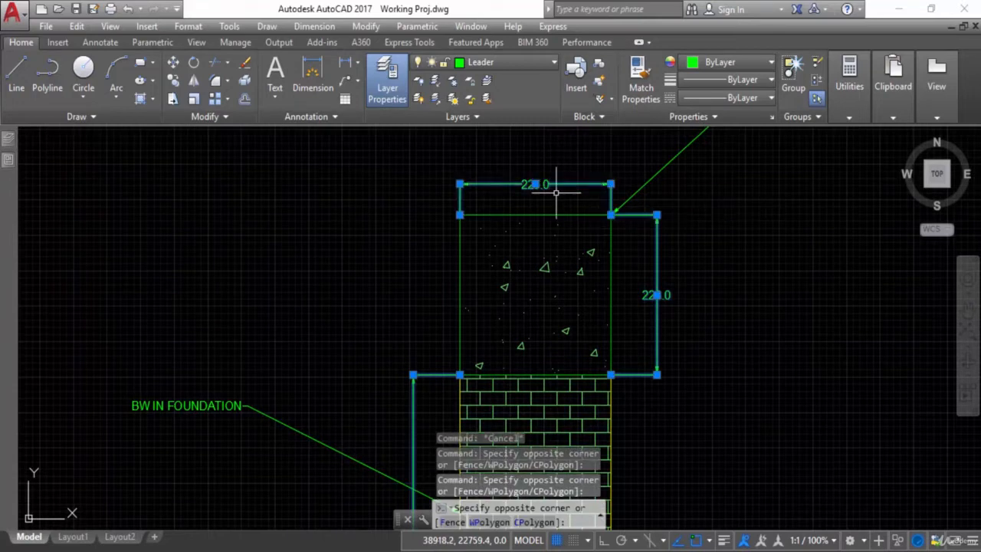
click(486, 64)
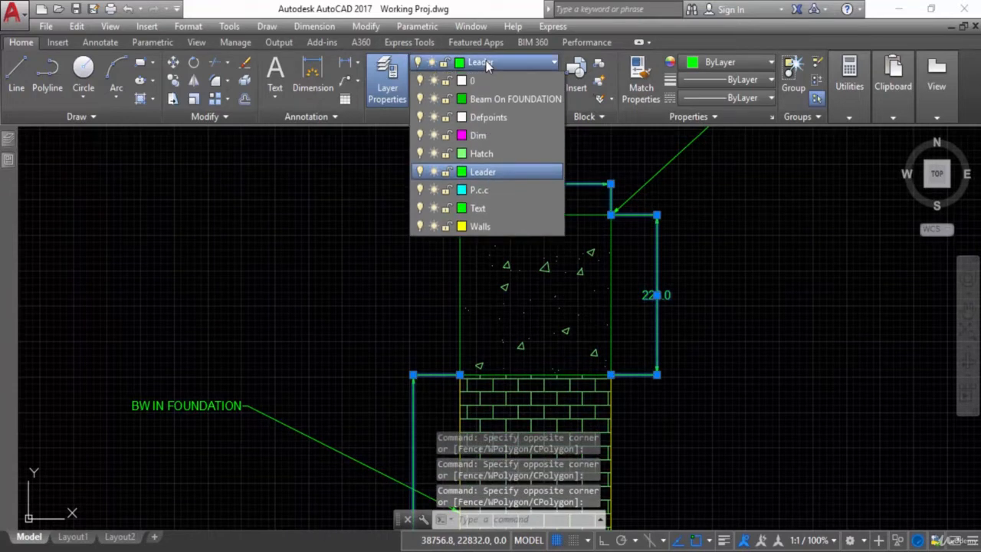
click(481, 136)
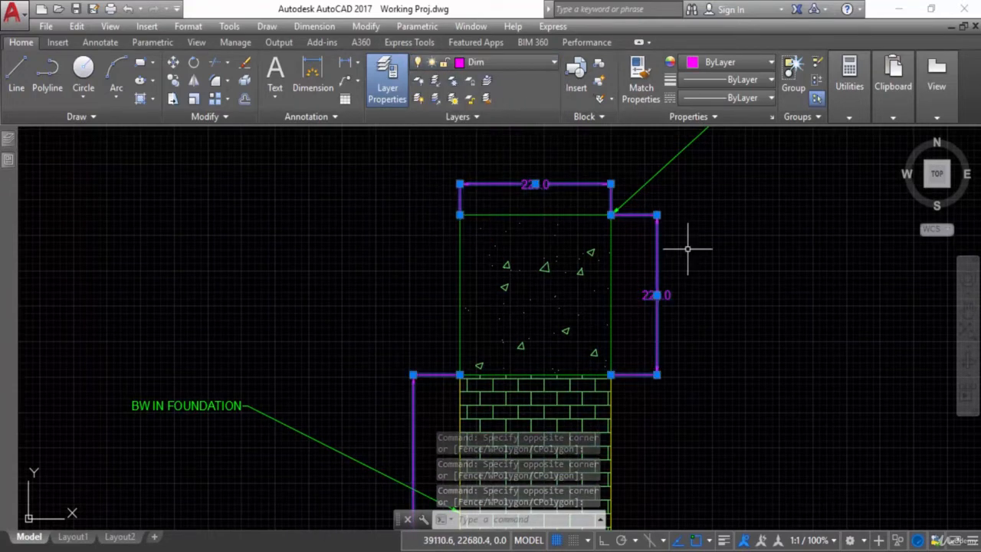
key(Escape)
- Make Walls the current layer
scroll(679, 232, down, 4)
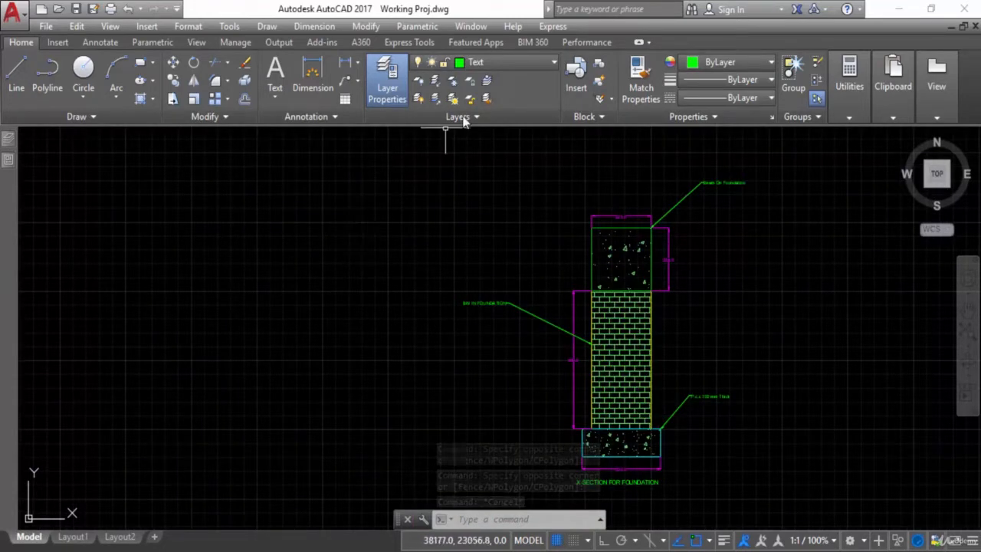
click(524, 64)
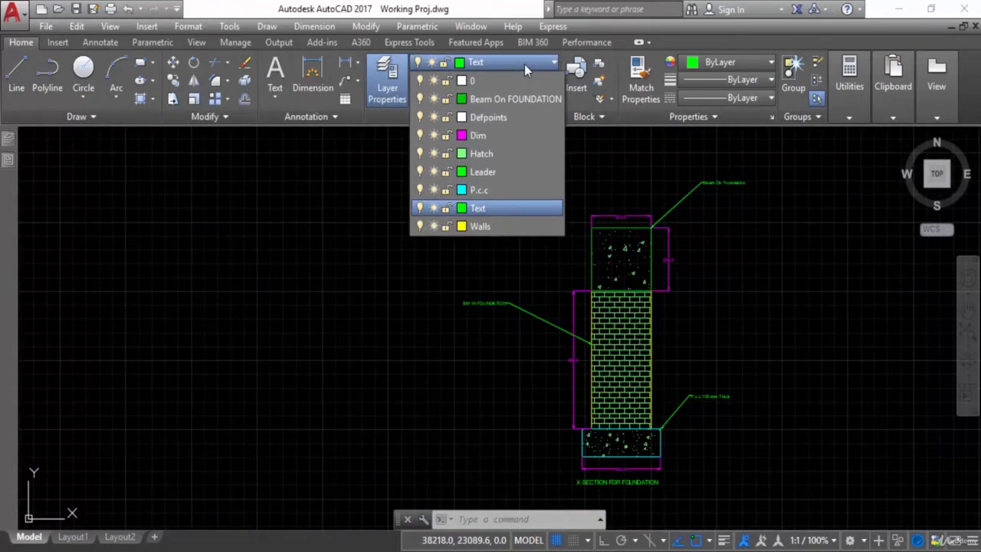
click(479, 226)
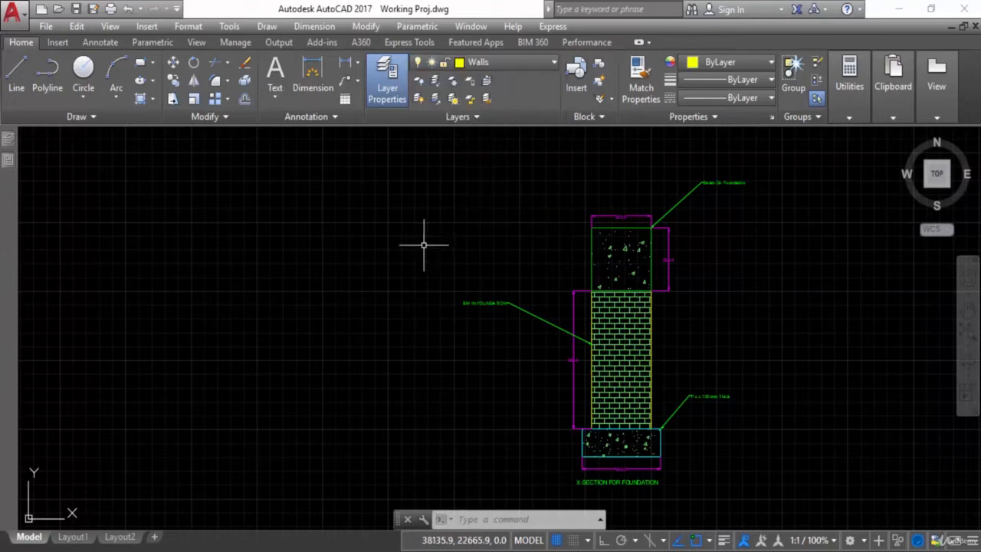
middle_drag(298, 302, 482, 305)
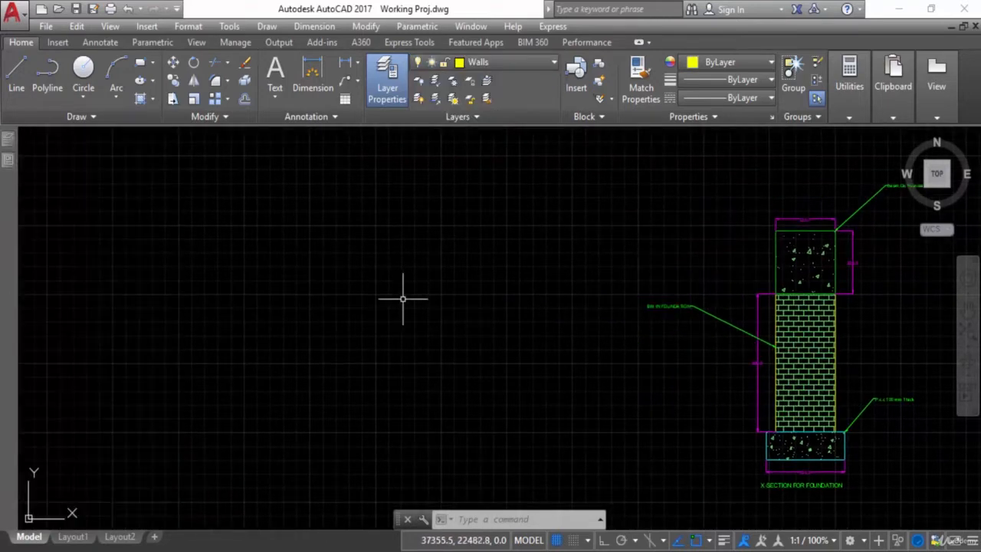
- Draw a horizontal 7800 mm line rightward from a point in the empty area west of the foundation section
click(16, 75)
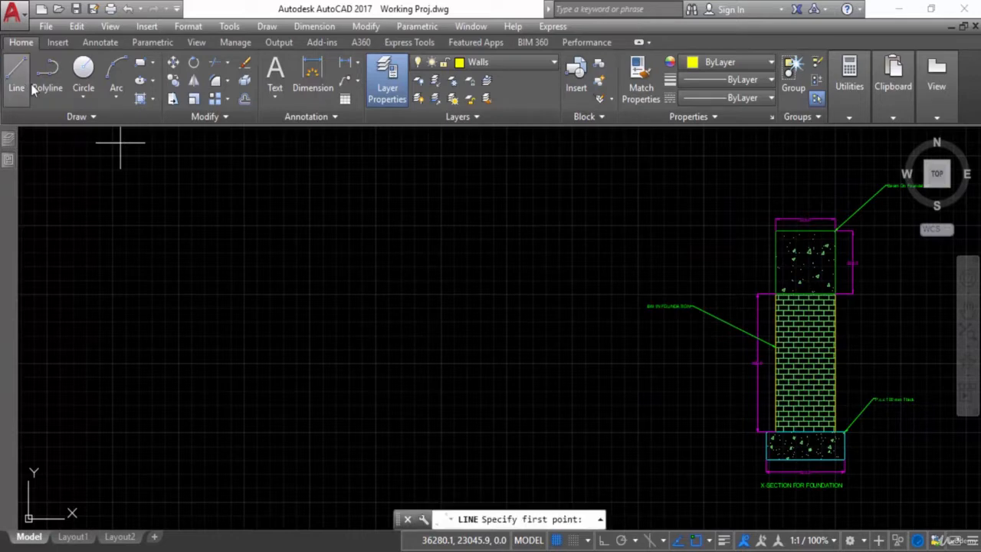
scroll(230, 221, down, 3)
middle_drag(300, 273, 420, 280)
middle_drag(294, 296, 443, 308)
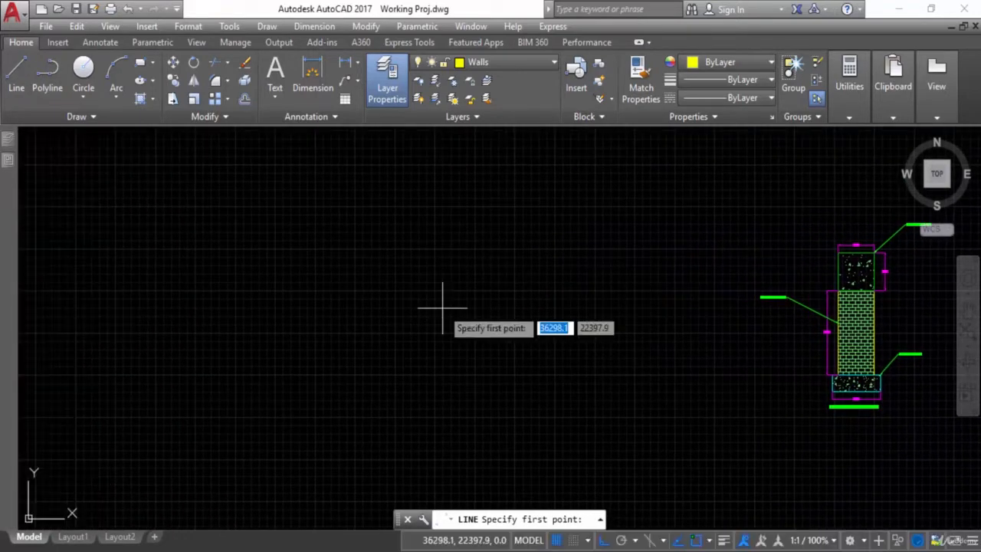
click(311, 255)
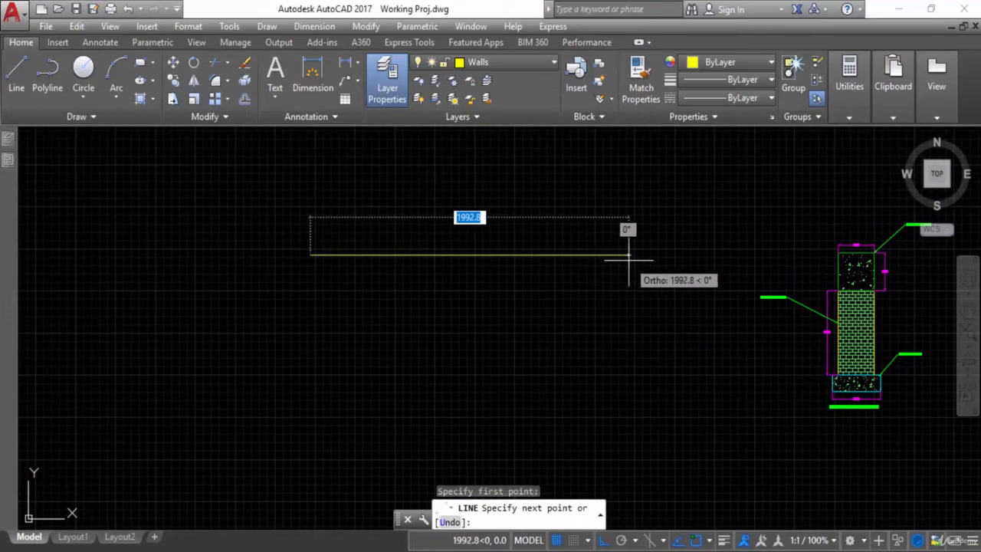
text(78)
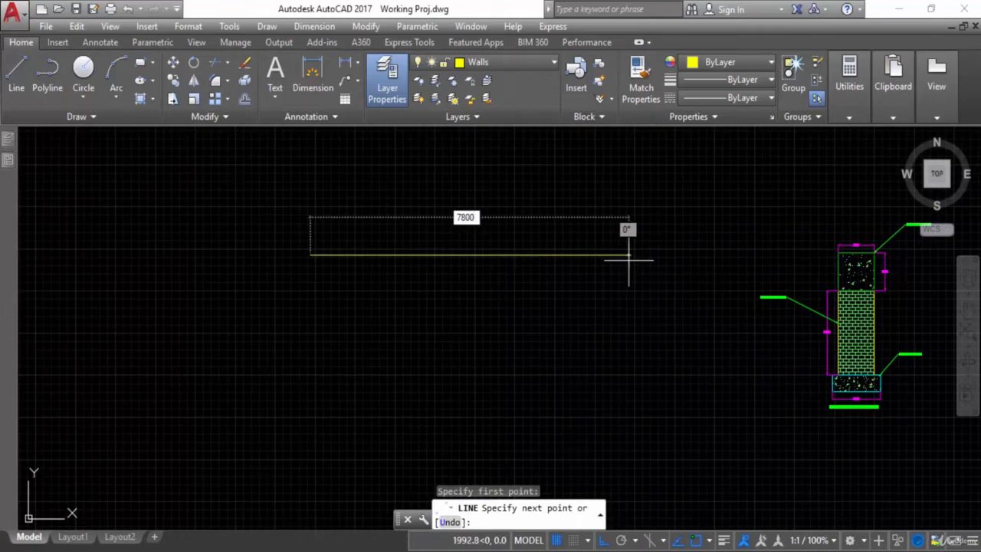
text(00)
key(Return)
- Check the overall length in the browser's floor plan PDF, return to AutoCAD and continue the line 15600 mm straight down
scroll(537, 276, down, 5)
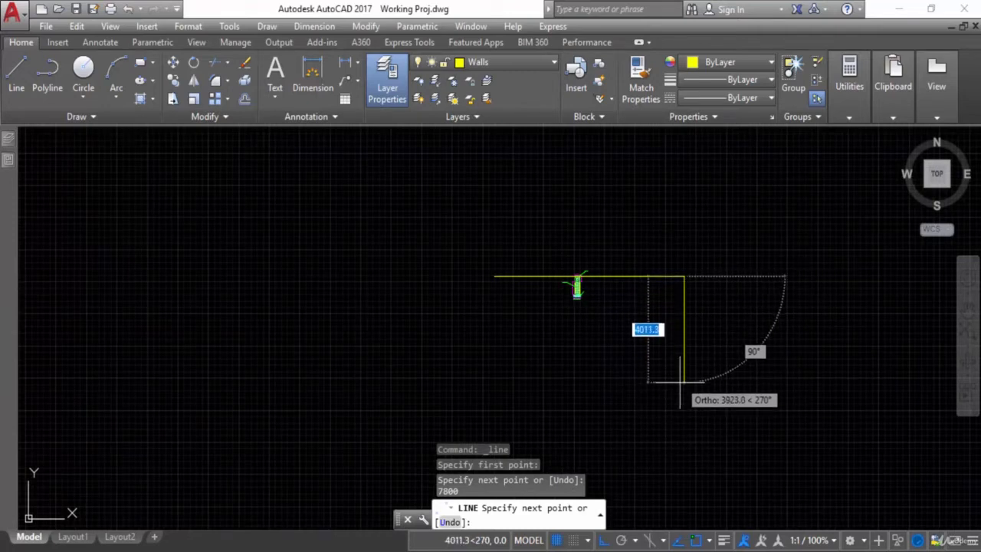
scroll(680, 418, down, 2)
middle_drag(680, 418, 660, 338)
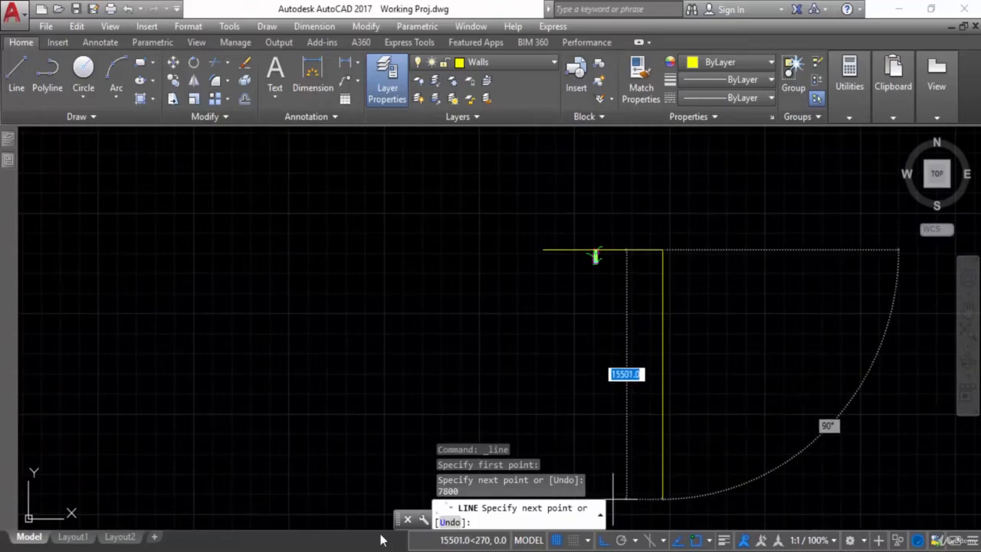
key(alt+Tab)
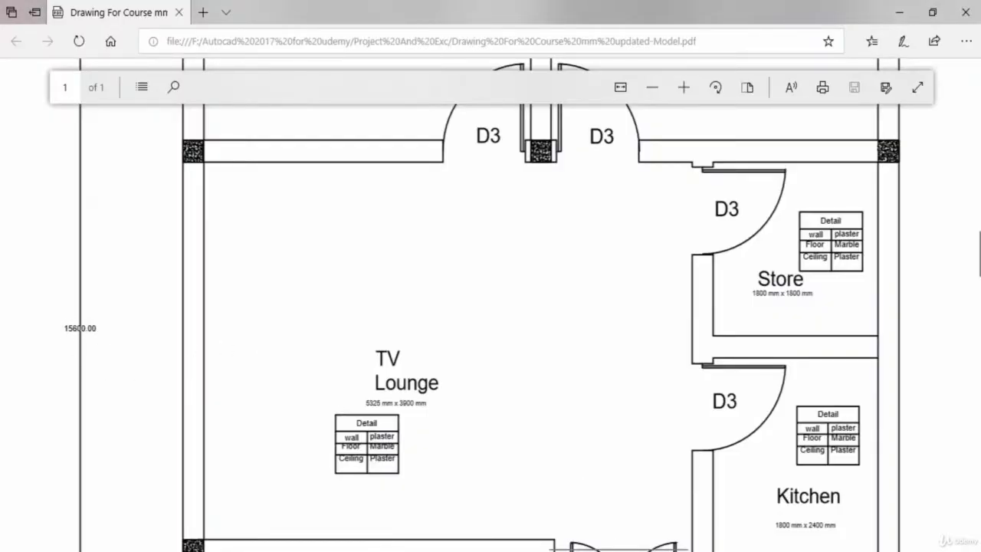
key(alt+Tab)
text(15)
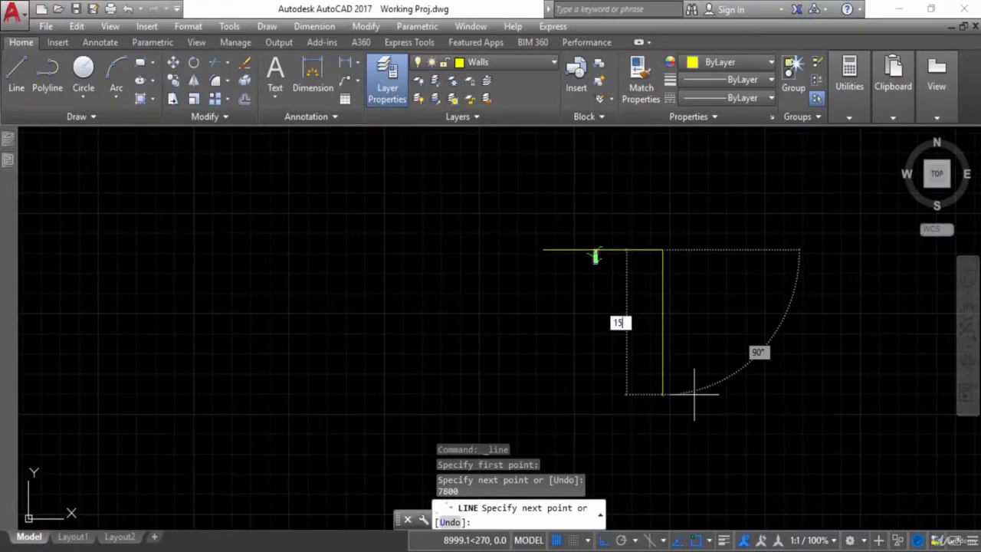
key(Return)
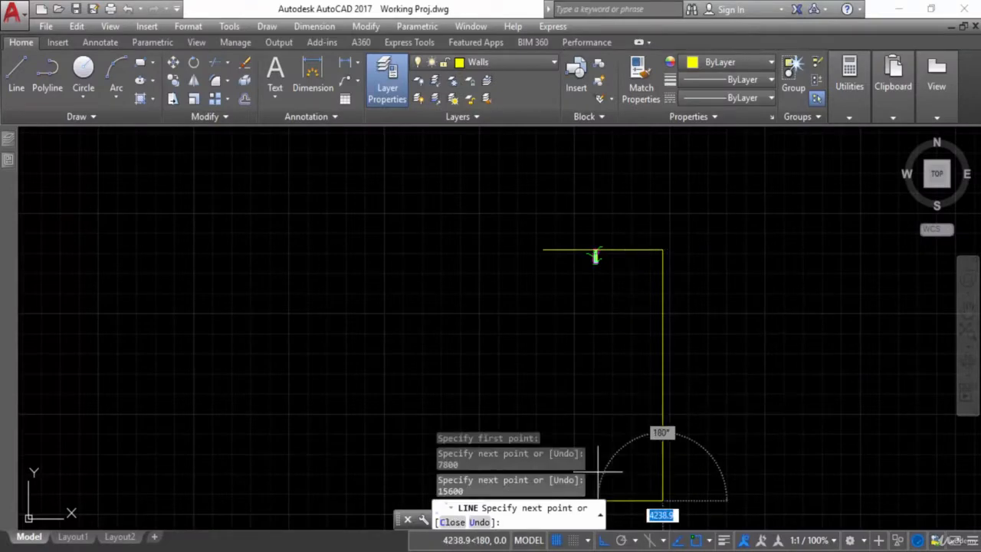
- Continue the outline 7800 mm to the left and close it back to its starting point
middle_drag(416, 455, 412, 351)
text(7)
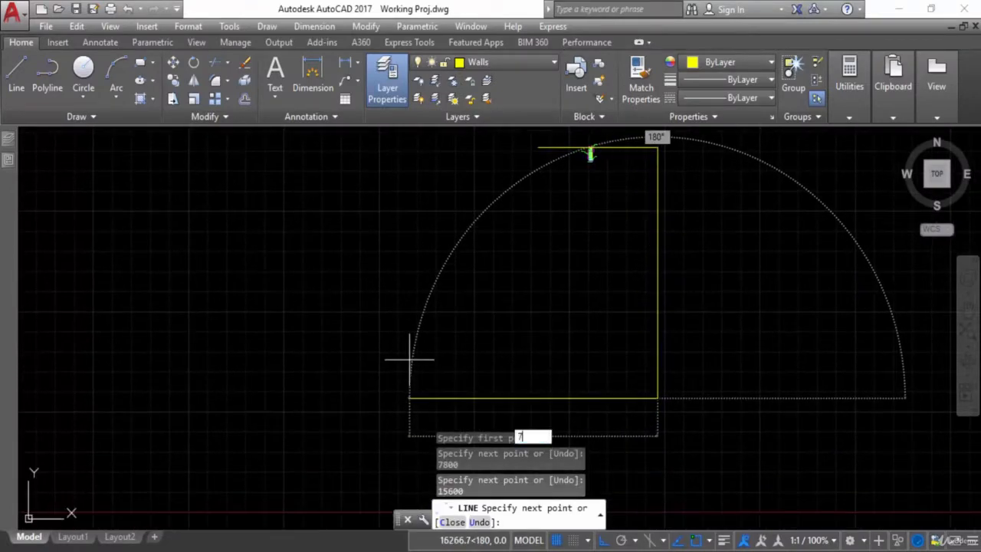
text(800)
key(Return)
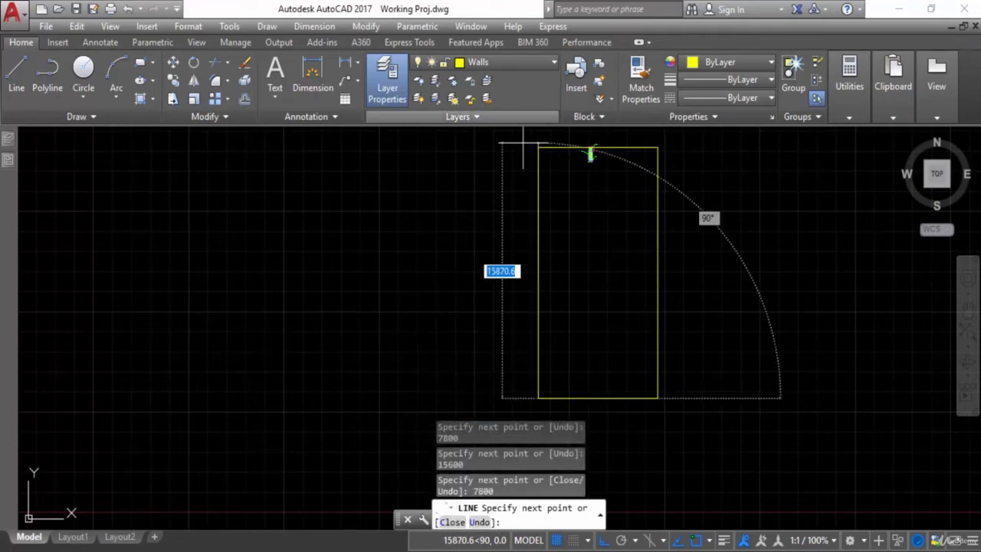
middle_drag(519, 147, 530, 212)
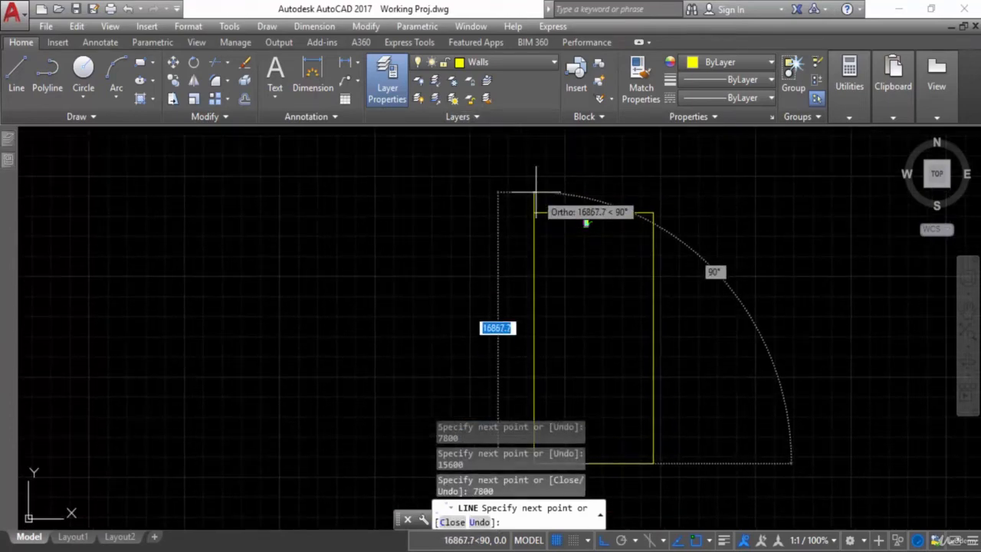
text(c)
key(Return)
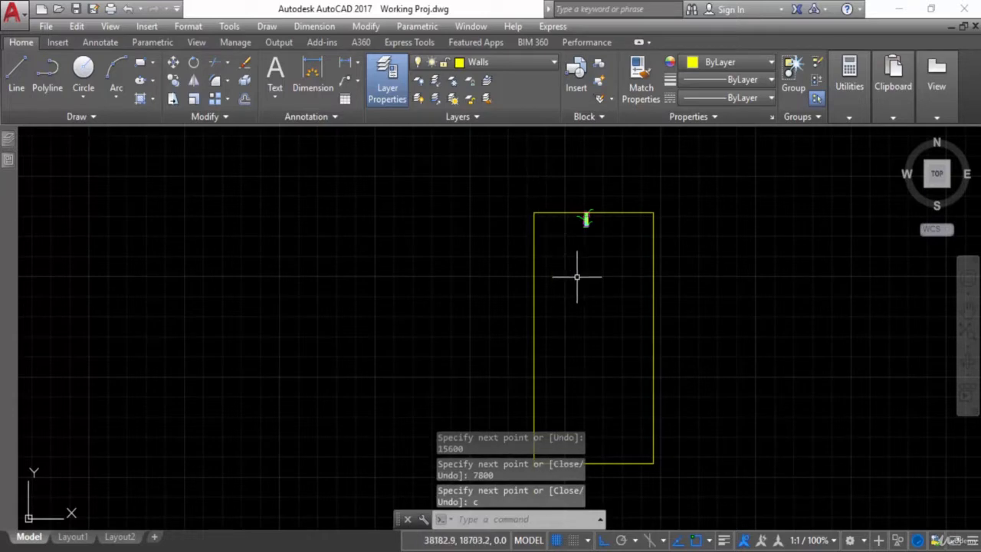
- Move all four lines of the outer wall rectangle to the left, clear of the foundation section
click(710, 255)
click(502, 305)
scroll(619, 220, up, 2)
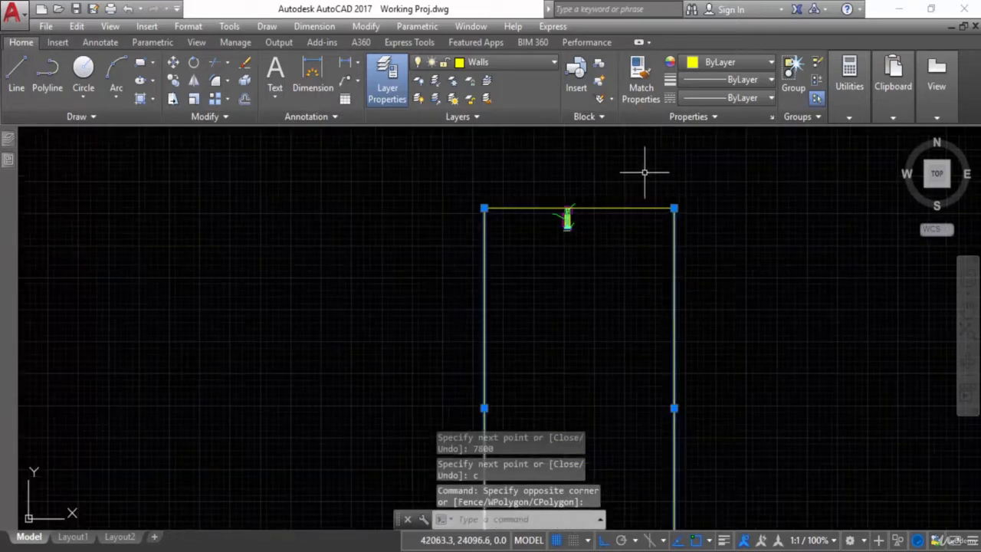
click(645, 171)
click(608, 237)
middle_drag(689, 366, 683, 230)
scroll(683, 260, down, 2)
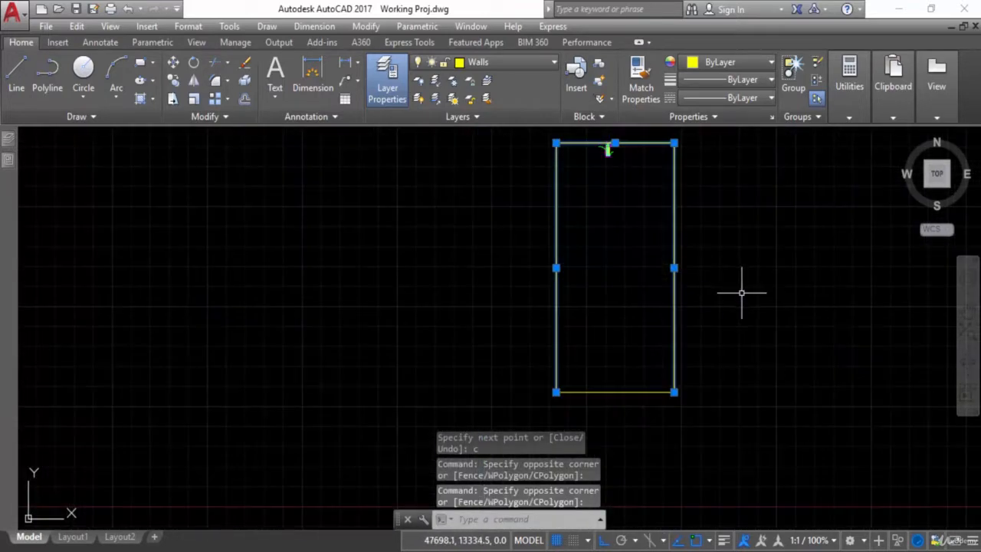
click(742, 294)
click(526, 403)
text(m)
key(Return)
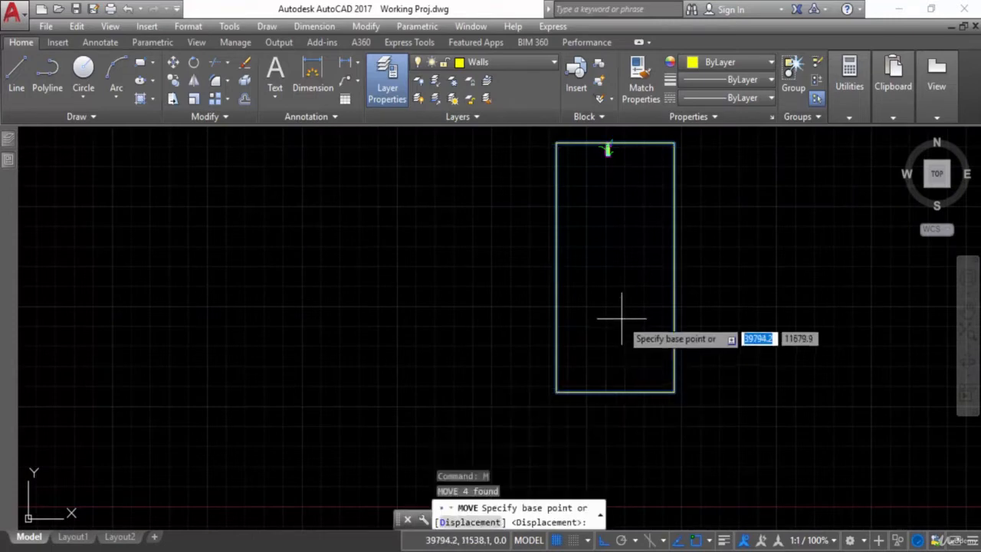
click(622, 317)
click(477, 322)
key(Escape)
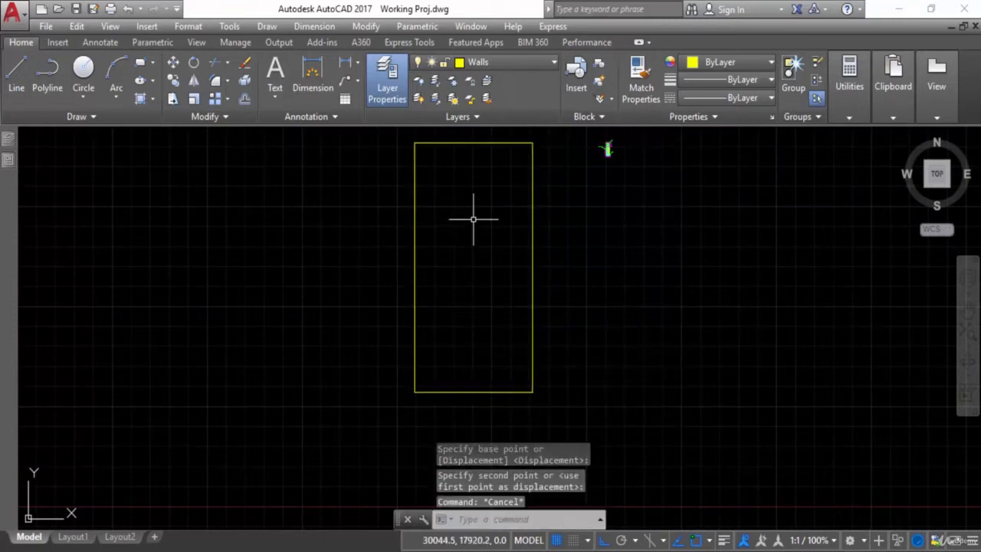
middle_drag(475, 211, 475, 229)
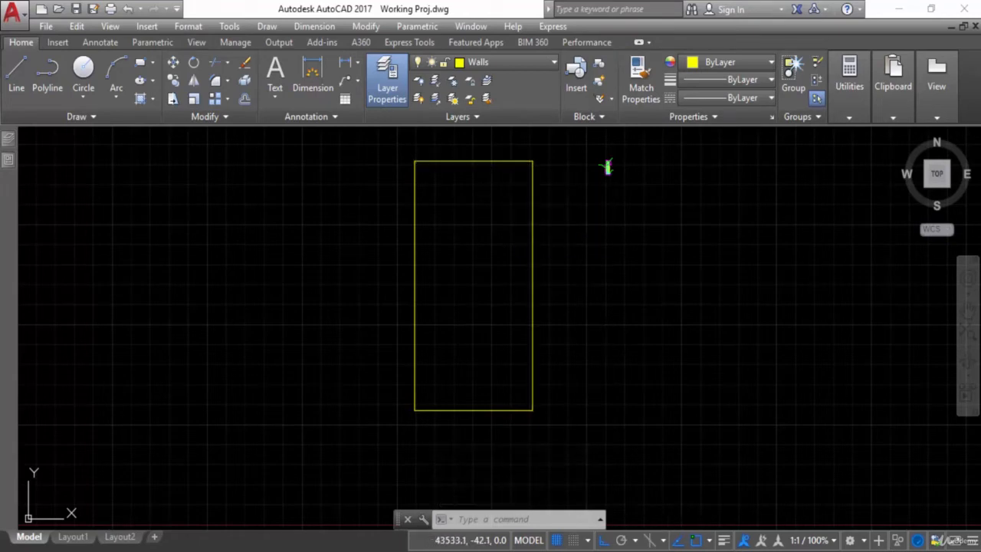
- Switch to the floor plan PDF in the browser and examine the outer wall thickness dimensions
key(alt+Tab)
scroll(560, 300, down, 2)
scroll(565, 300, up, 10)
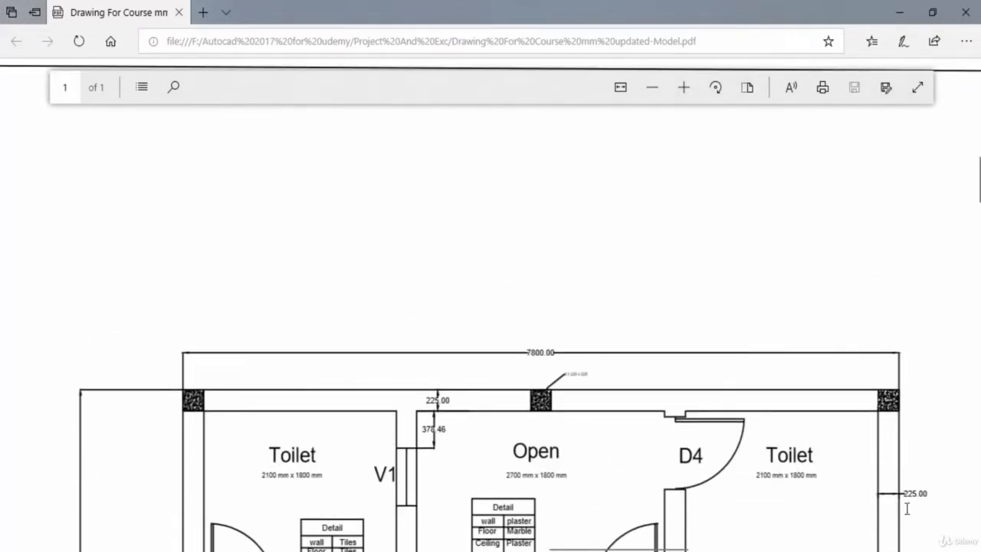
- Return to AutoCAD and offset all four lines of the outer wall rectangle 225 mm inward
key(alt+Tab)
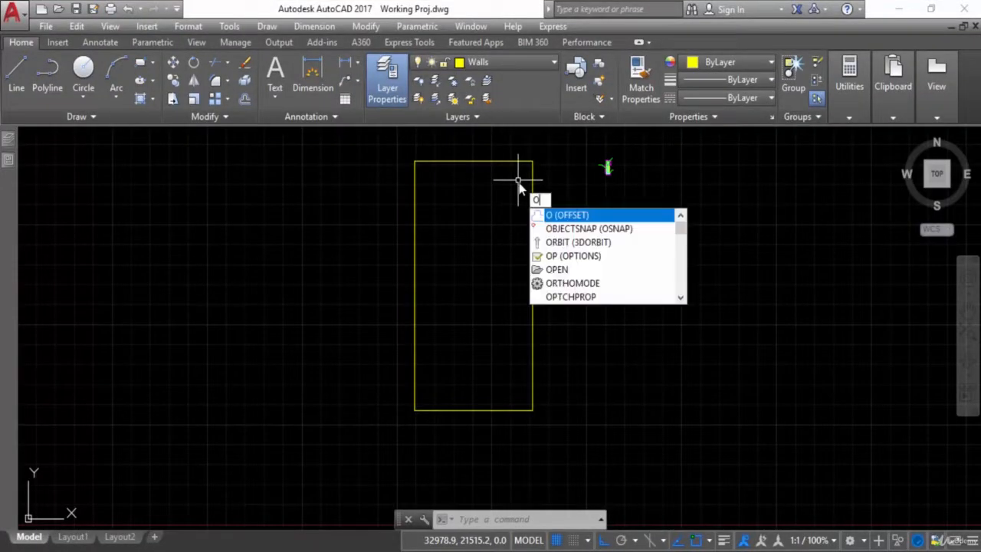
key(Return)
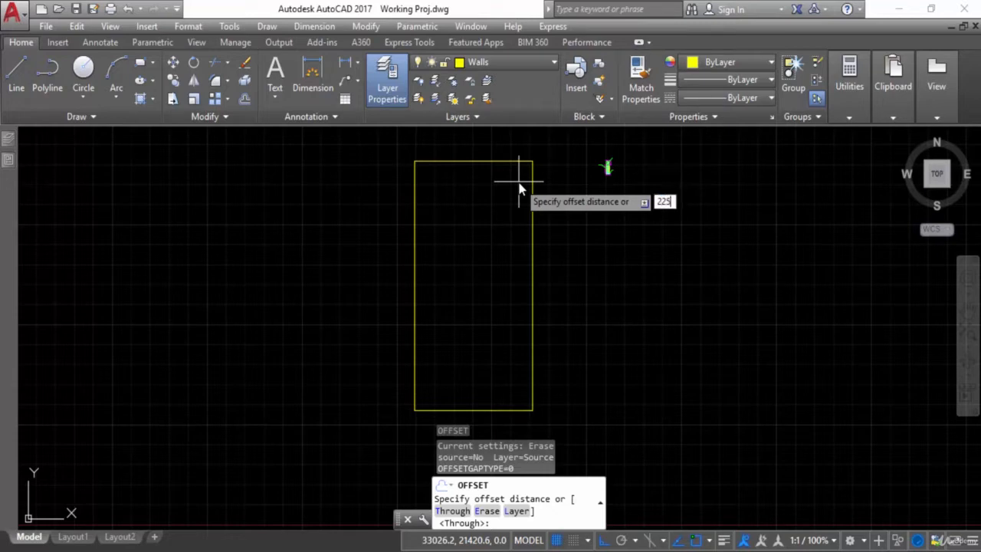
text(225)
key(Return)
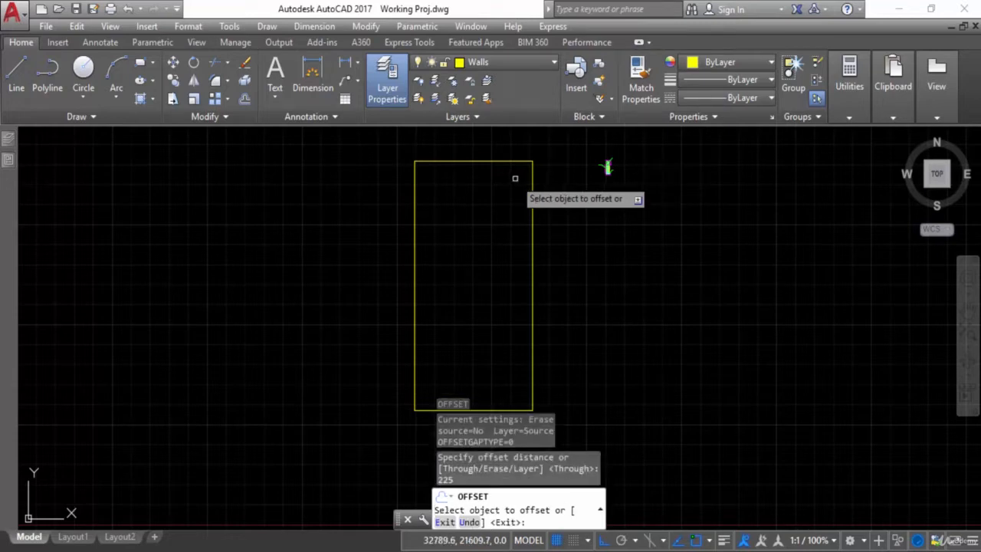
click(499, 162)
click(498, 170)
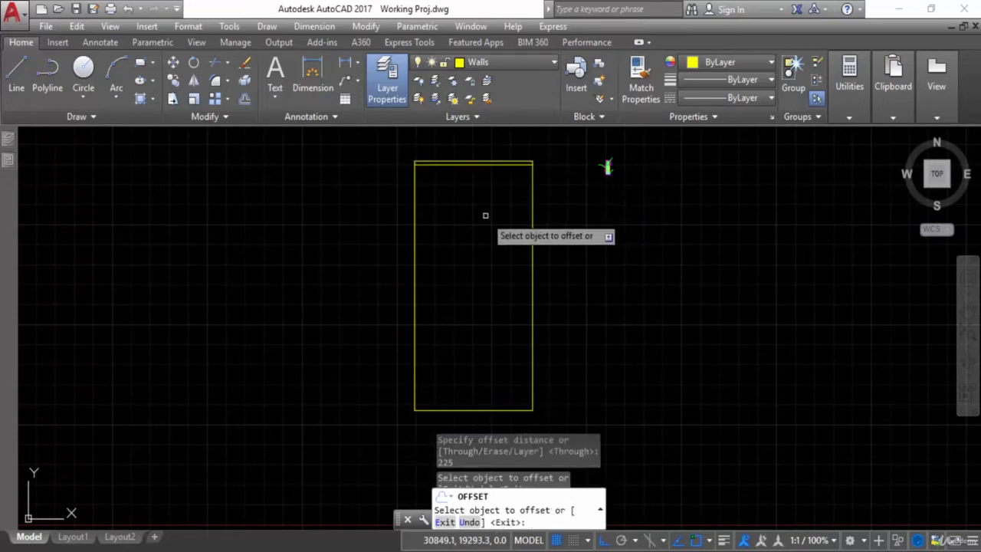
click(532, 203)
click(460, 230)
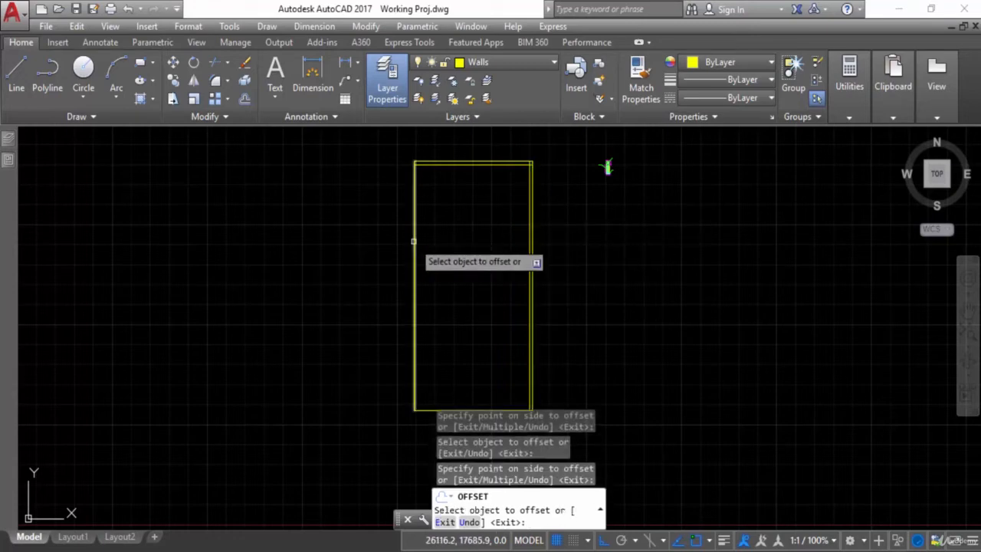
middle_drag(454, 395, 450, 338)
click(471, 343)
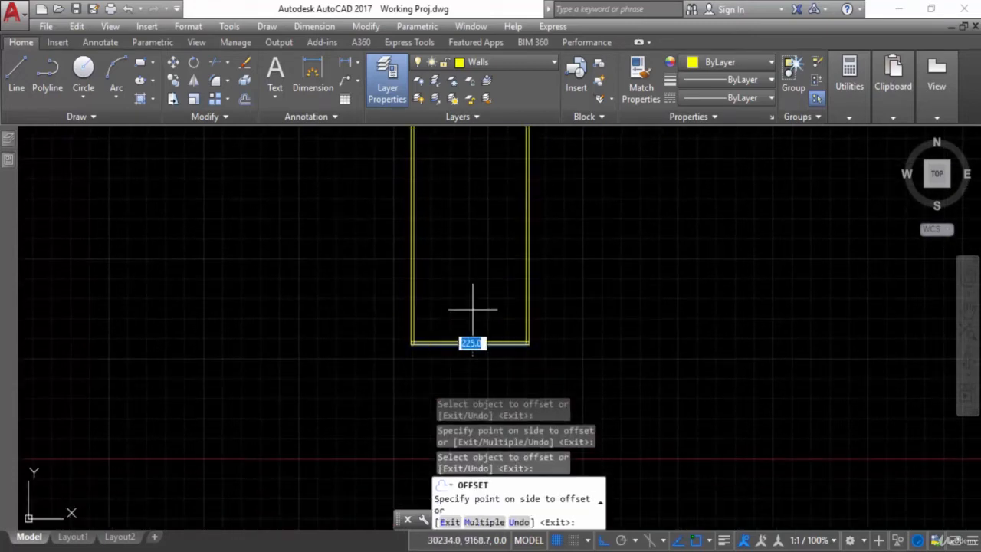
click(510, 279)
middle_drag(511, 279, 503, 329)
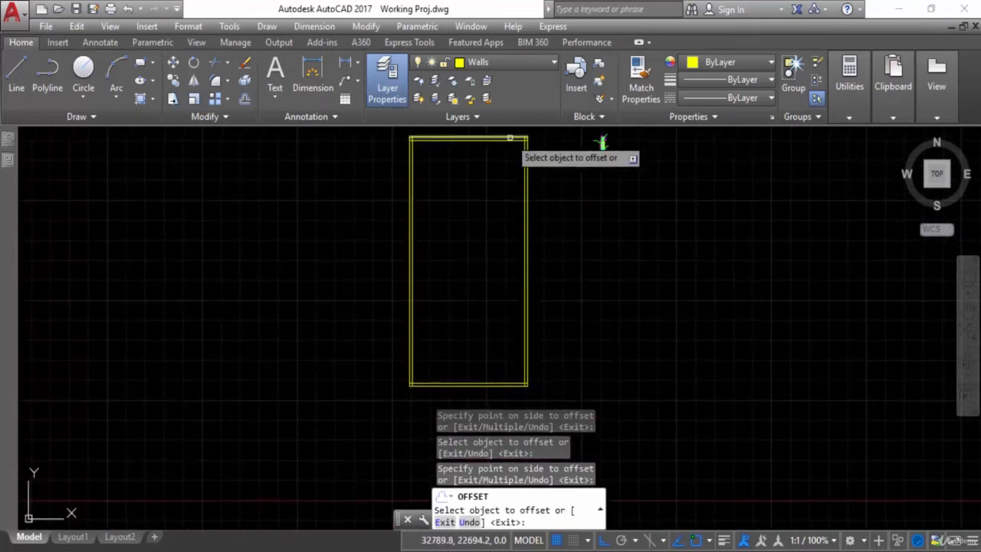
- Trim the overlapping ends of the inner wall lines at the upper-right corner of the plan
scroll(525, 145, up, 10)
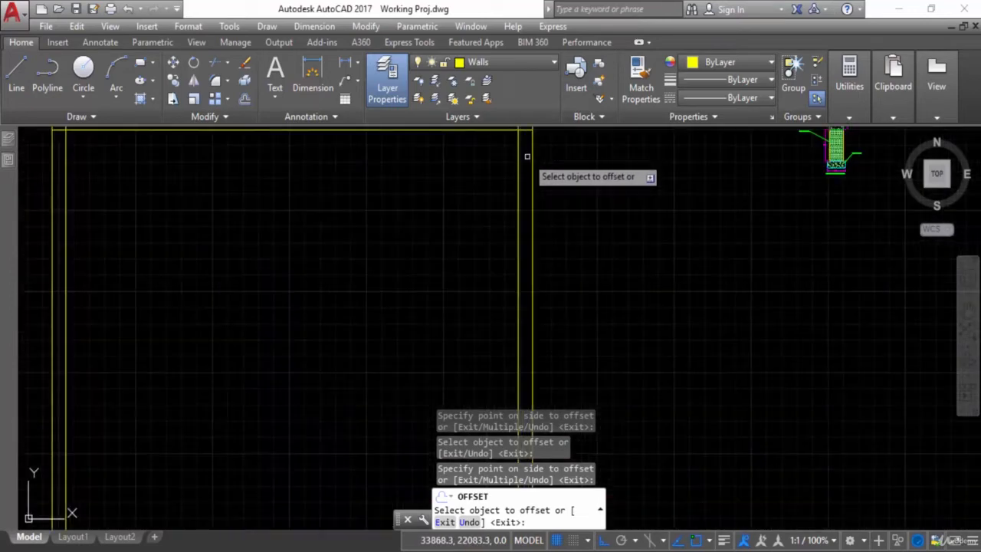
scroll(537, 236, up, 4)
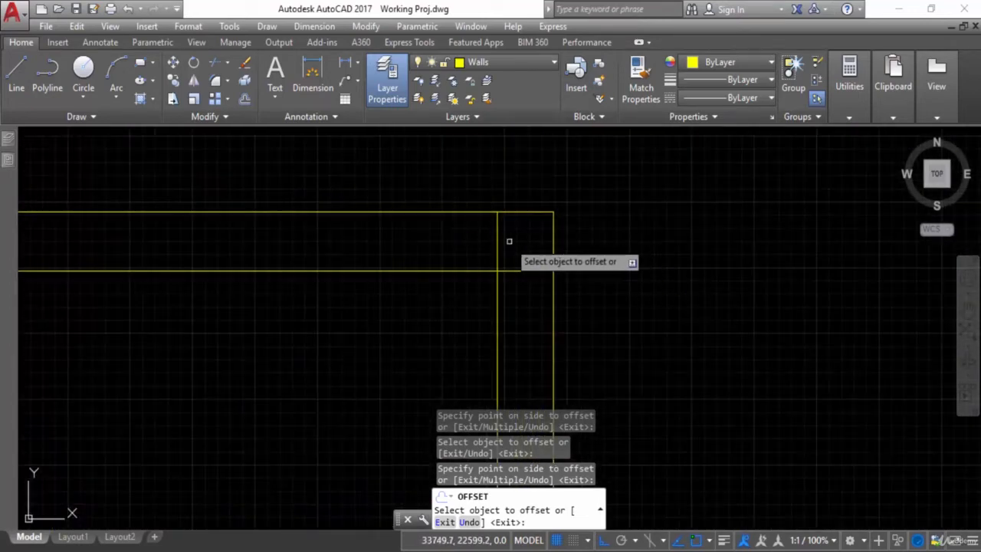
key(Escape)
text(tr)
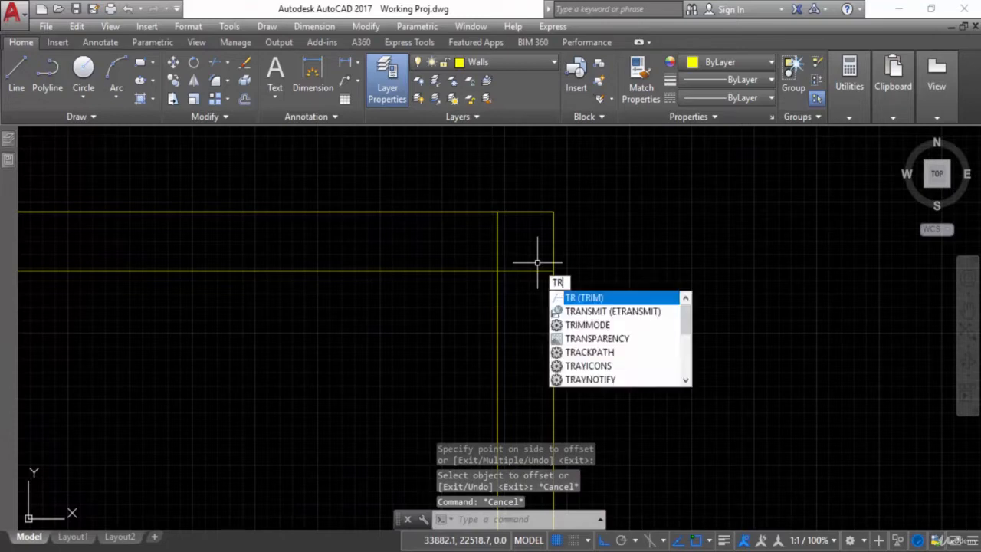
key(Return)
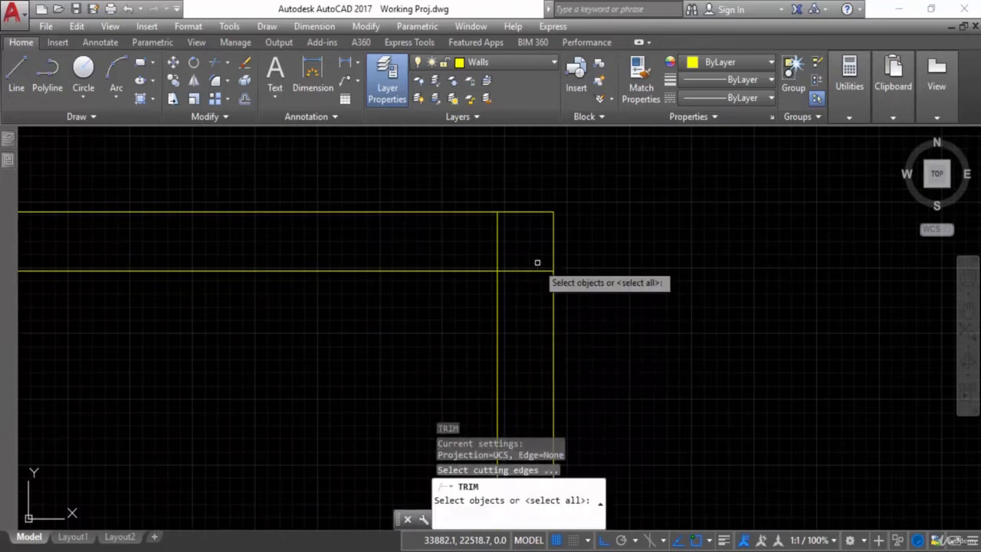
key(Return)
click(534, 251)
click(523, 288)
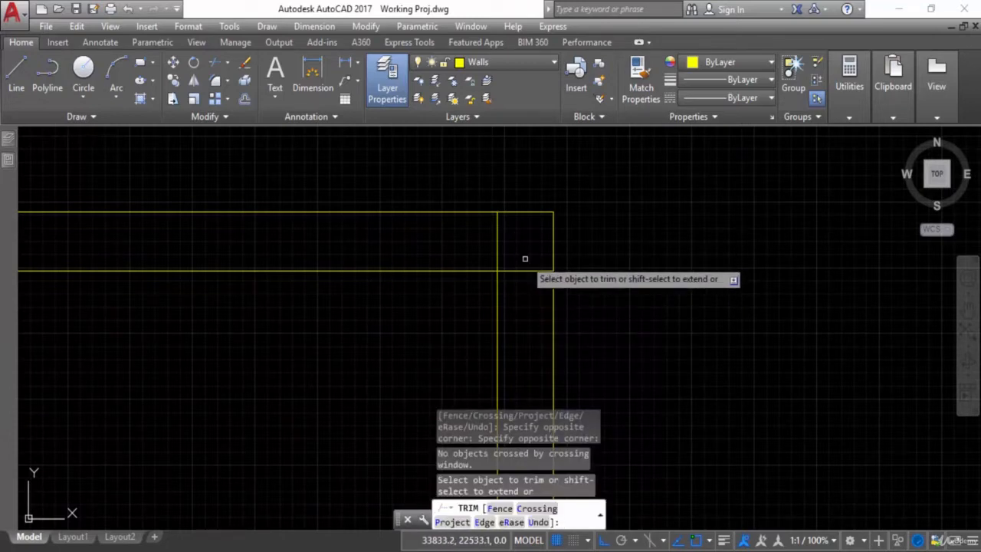
click(526, 262)
click(518, 289)
scroll(521, 249, down, 5)
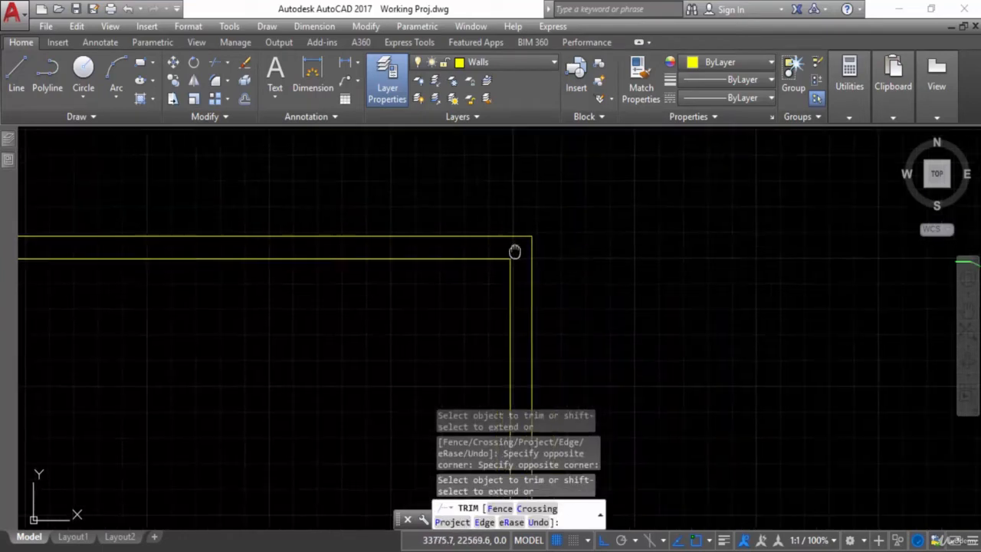
middle_drag(279, 300, 414, 283)
scroll(233, 234, up, 4)
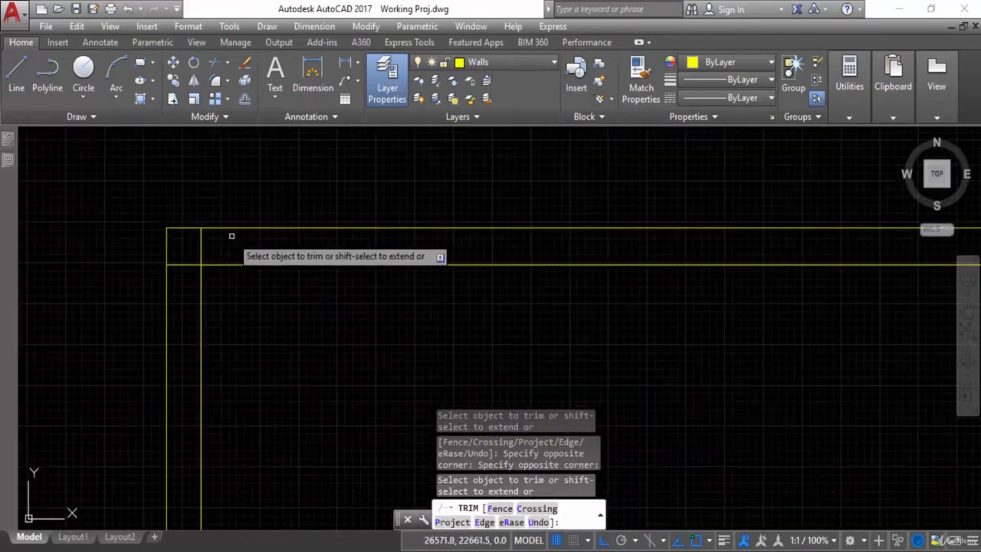
middle_drag(274, 244, 369, 241)
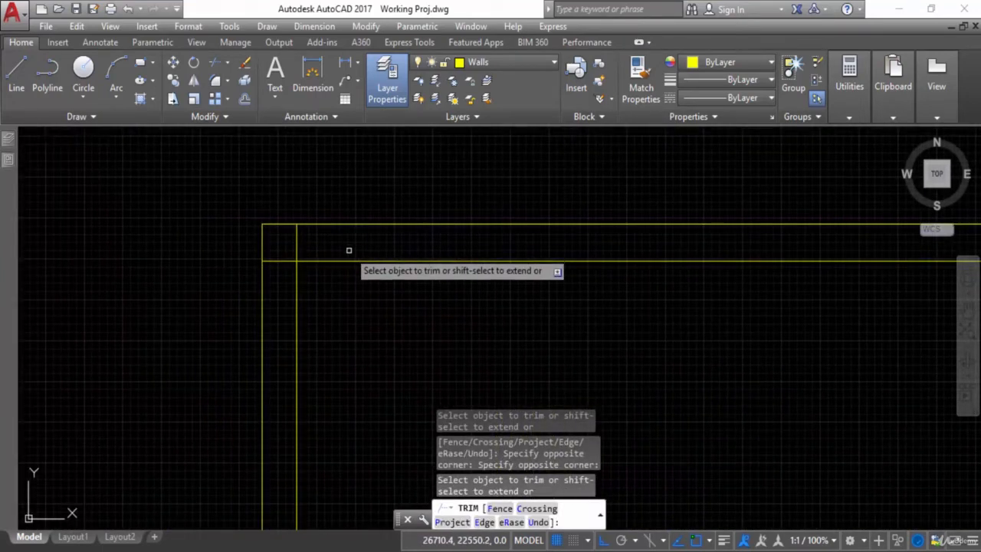
key(Escape)
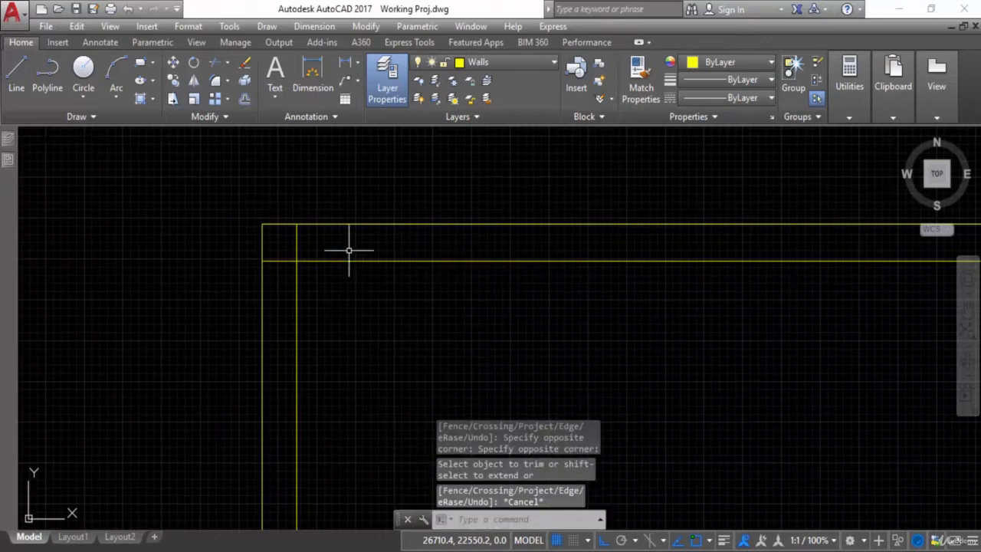
- Fillet the inner wall lines at the plan's upper-left corner with radius 0 to form a sharp corner
text(F)
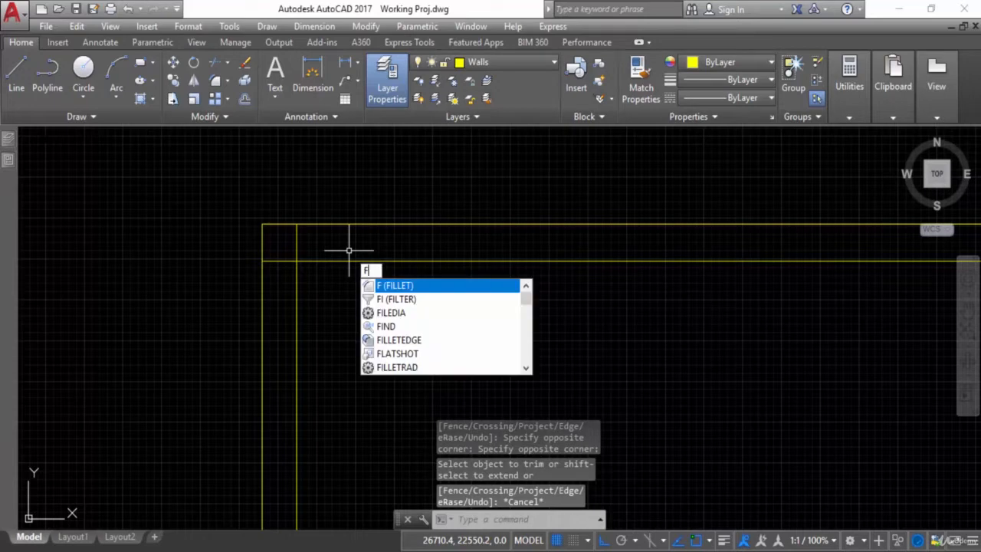
key(Return)
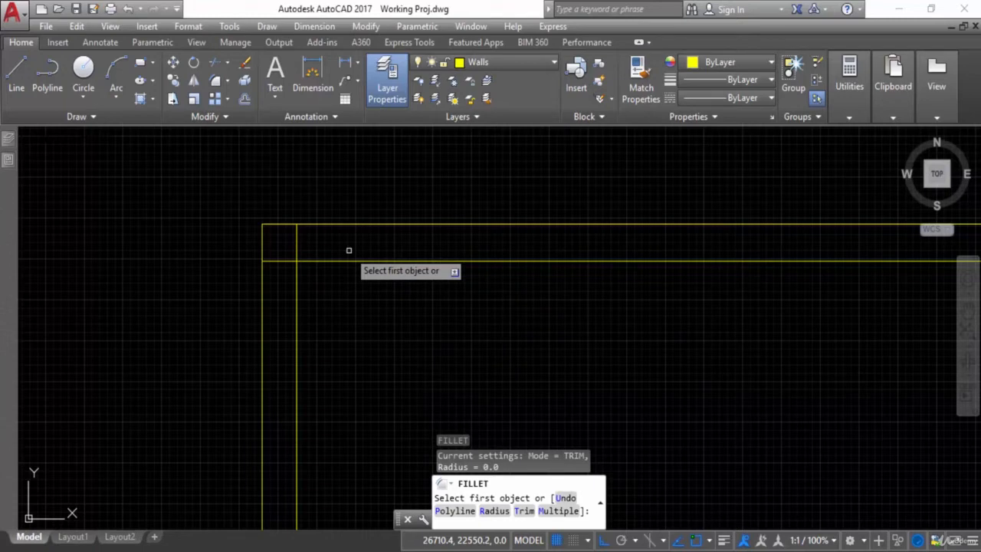
text(r)
key(Return)
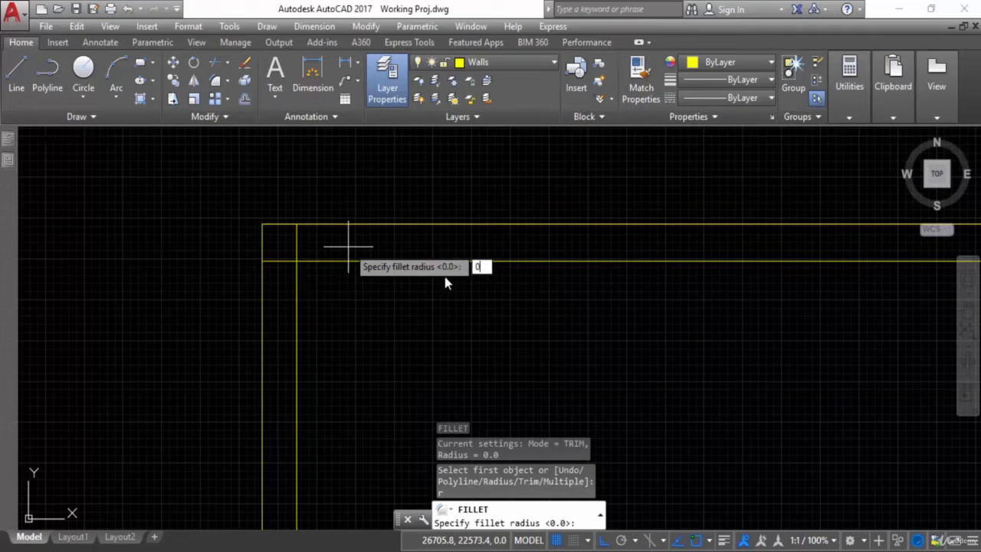
key(Return)
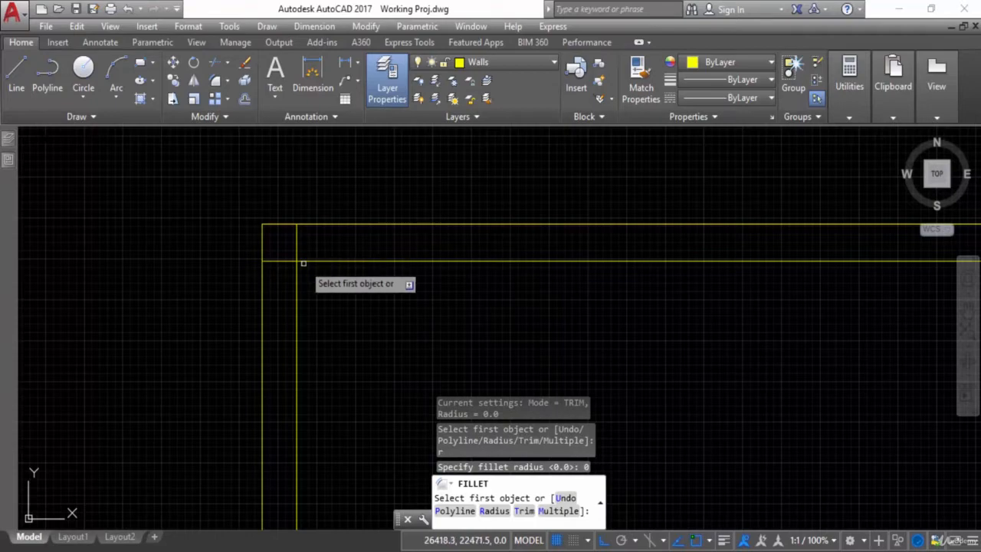
click(308, 261)
click(296, 281)
- Fillet the inner wall lines at the plan's lower-left corner into a sharp corner, using the same zero radius
scroll(410, 296, down, 4)
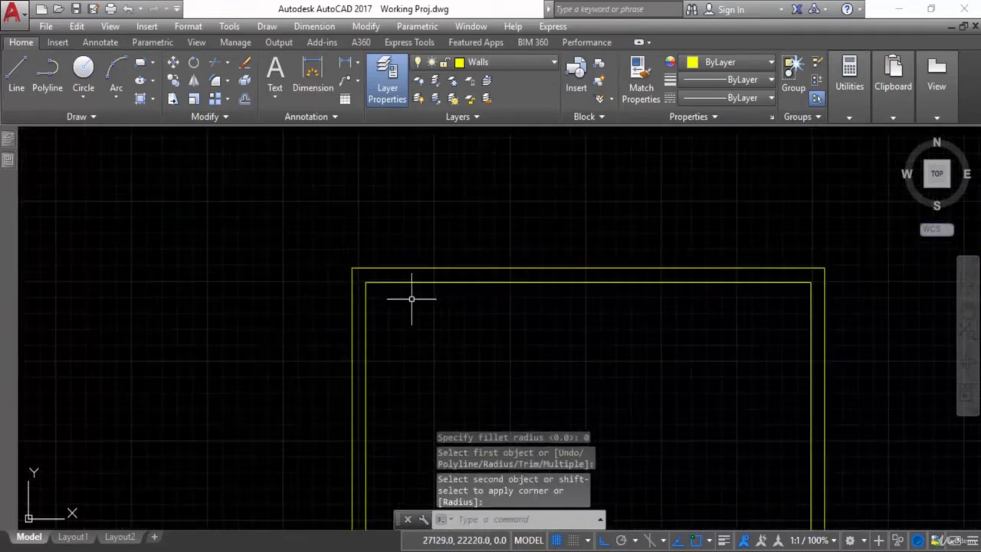
middle_drag(410, 296, 380, 275)
scroll(360, 269, up, 4)
scroll(383, 312, down, 4)
middle_drag(383, 316, 371, 182)
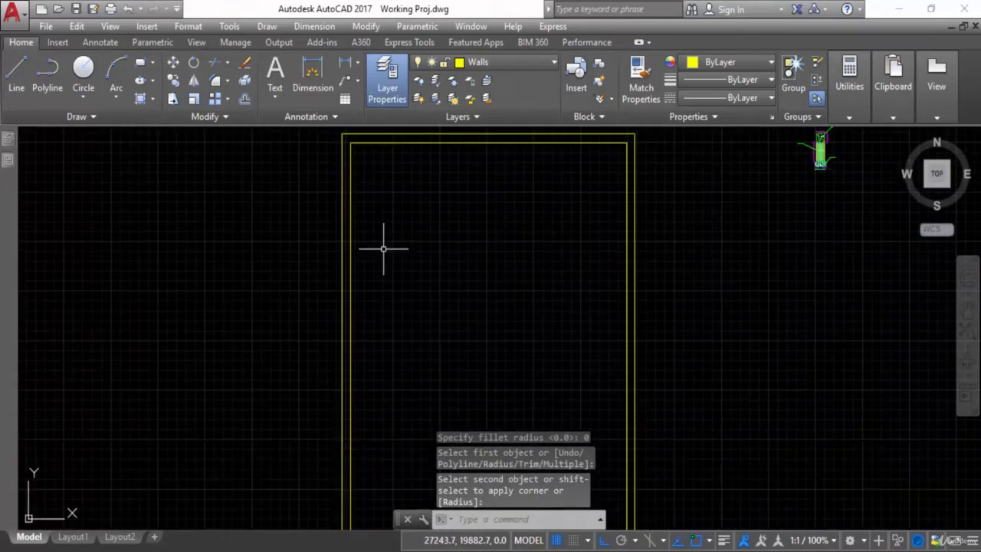
scroll(383, 273, down, 4)
middle_drag(384, 273, 374, 210)
scroll(383, 383, up, 10)
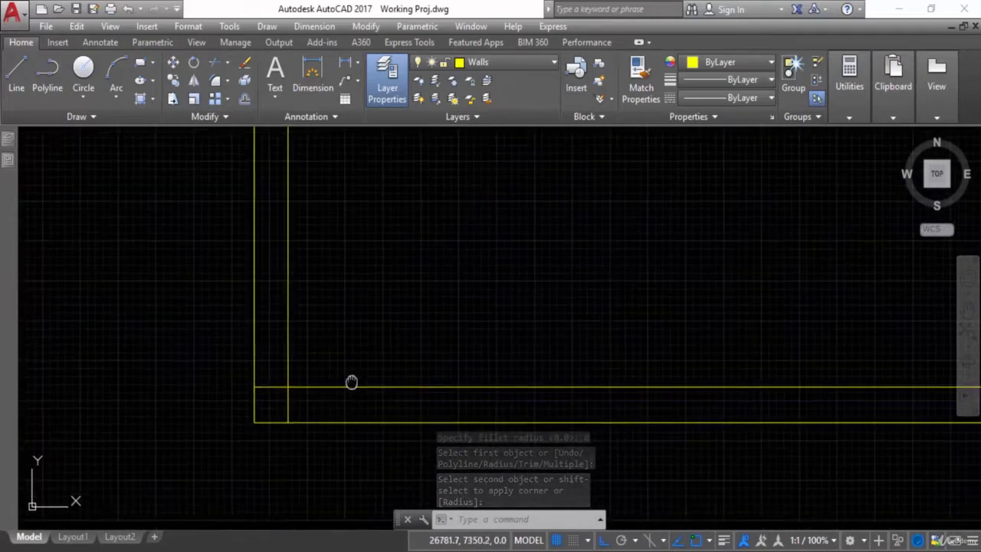
middle_drag(350, 383, 364, 351)
key(Return)
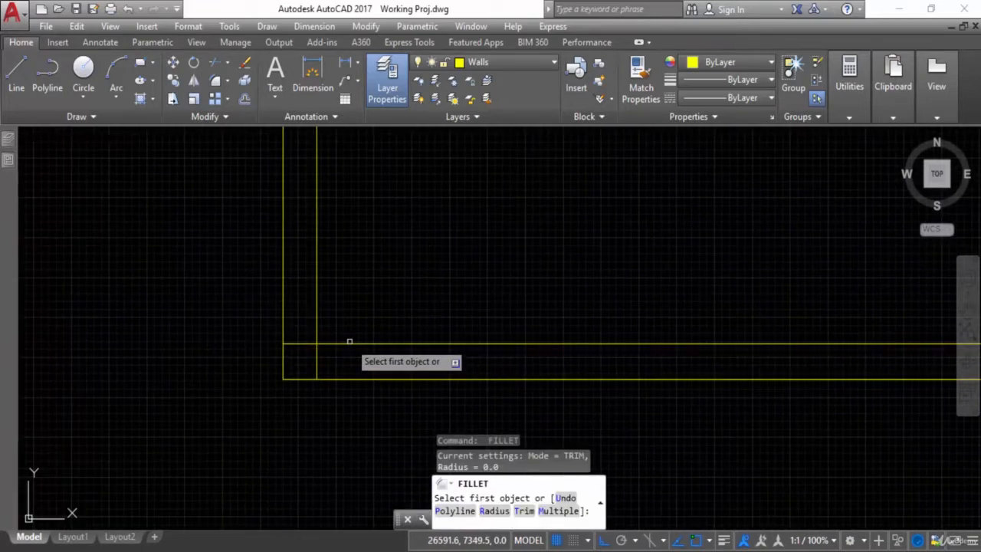
click(350, 343)
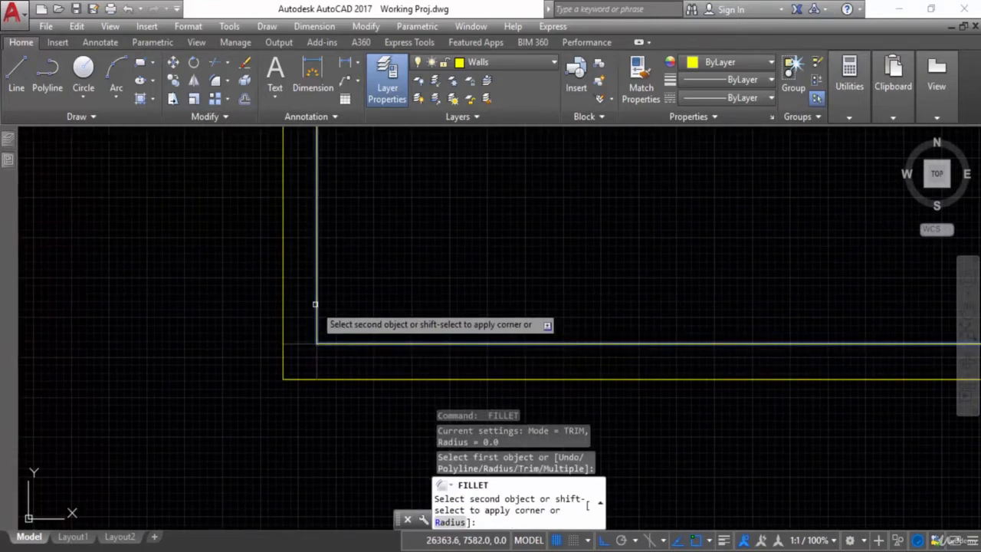
click(315, 304)
- Fillet the inner wall lines at the plan's lower-right corner with the same zero radius
scroll(425, 325, down, 4)
middle_drag(426, 325, 231, 324)
key(Return)
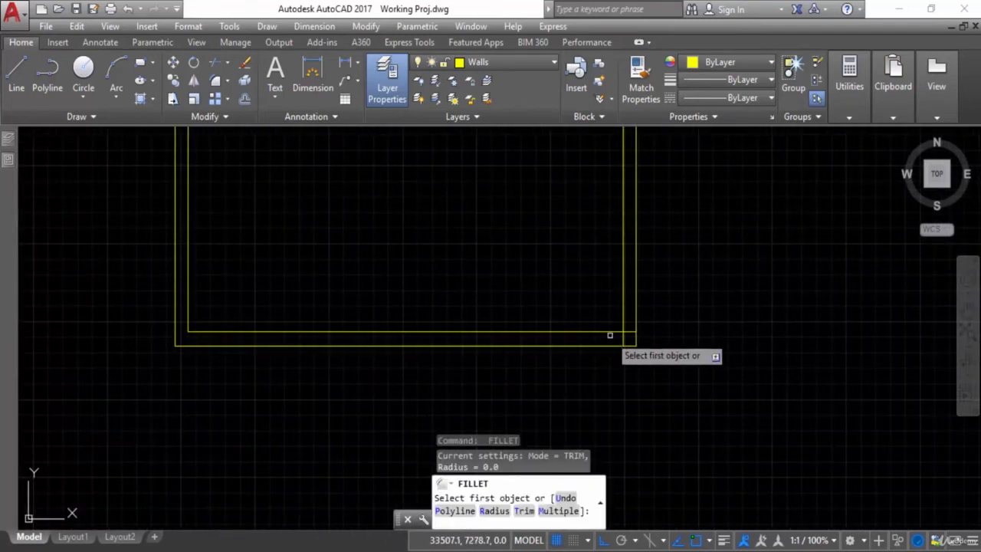
click(606, 332)
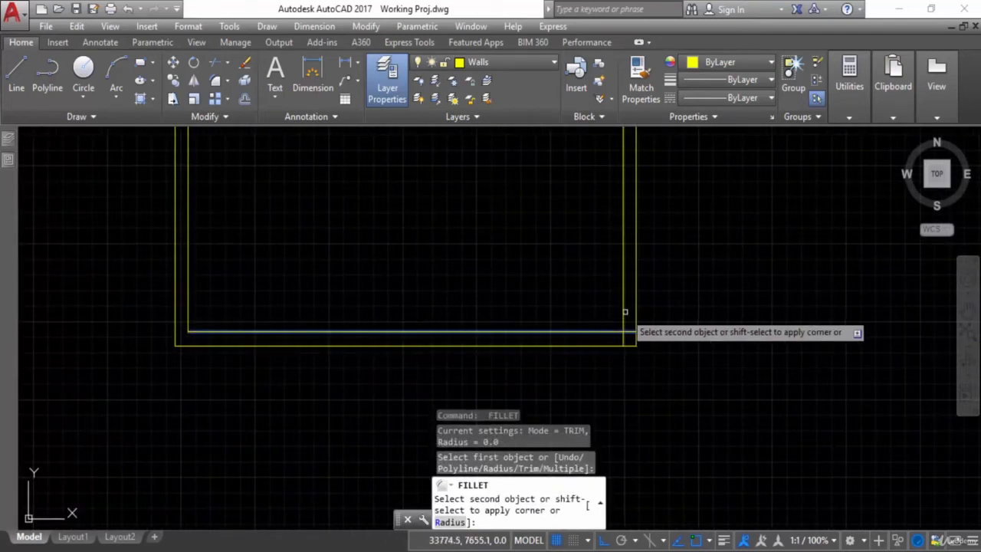
click(625, 312)
scroll(536, 351, down, 2)
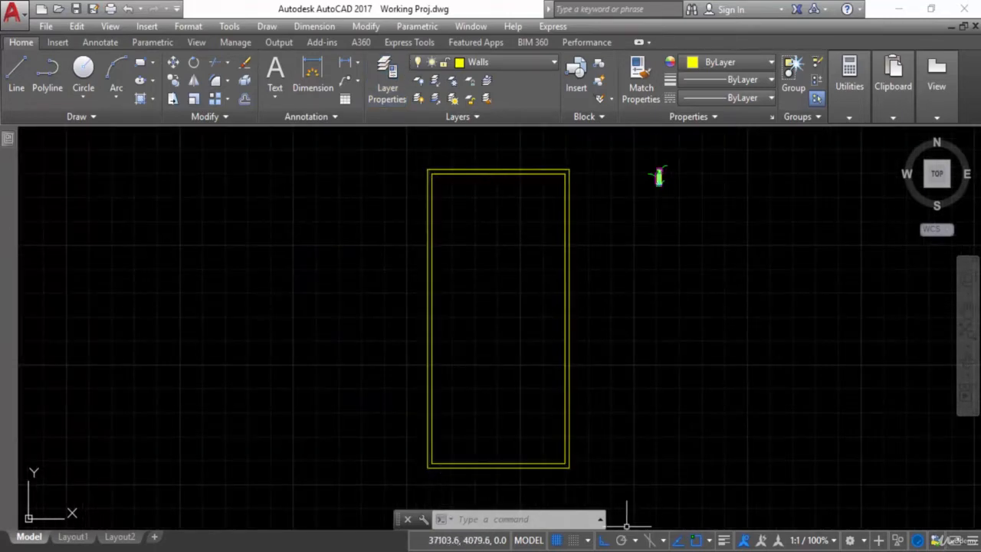
- Switch to the floor plan PDF in the browser and examine the room sizes of the toilets and the open area
click(429, 498)
scroll(427, 416, down, 3)
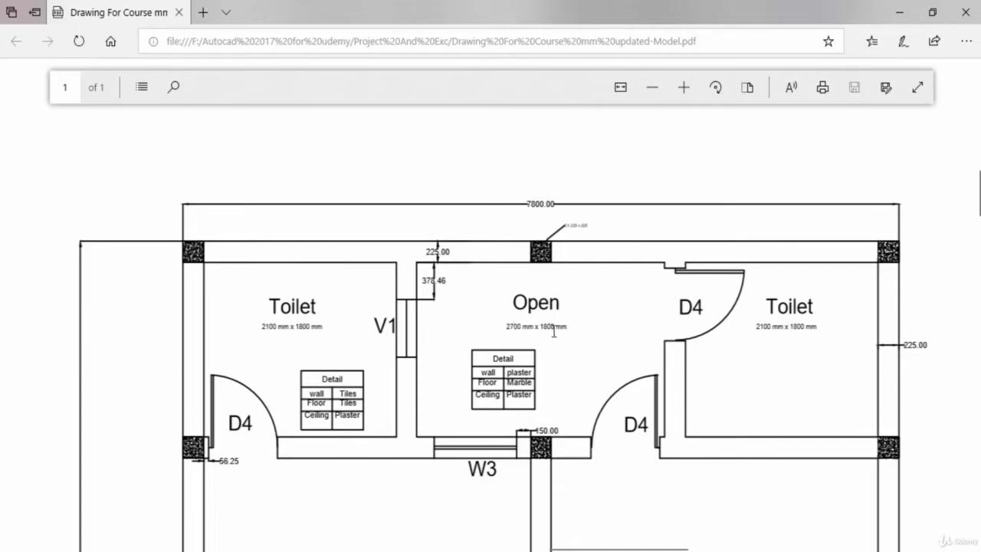
scroll(557, 337, up, 2)
scroll(555, 361, down, 2)
scroll(555, 379, up, 2)
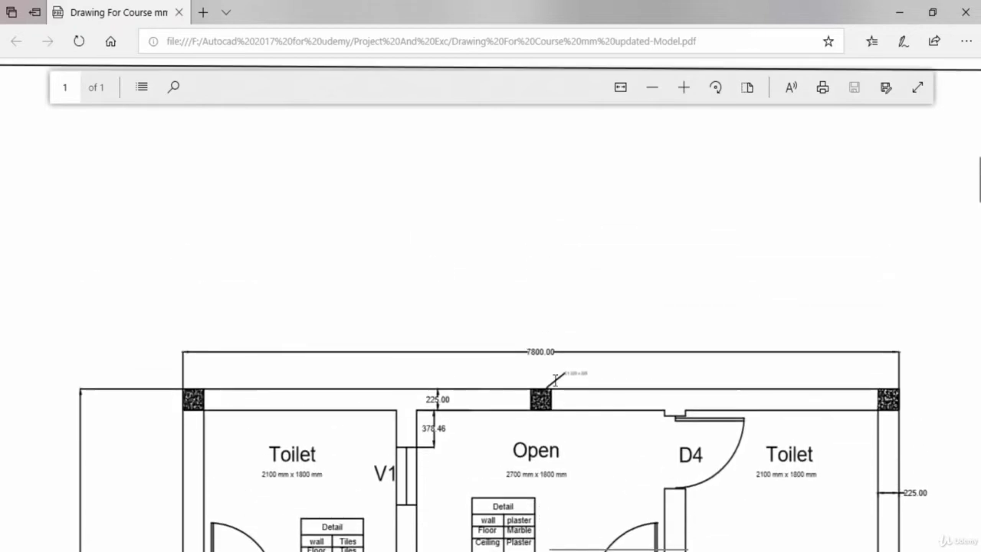
scroll(557, 399, down, 1)
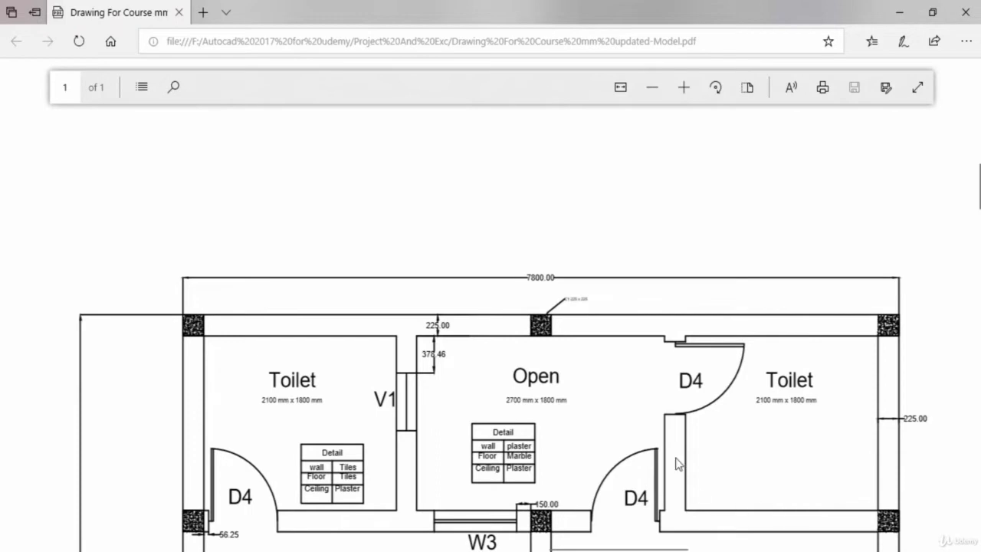
scroll(676, 462, down, 1)
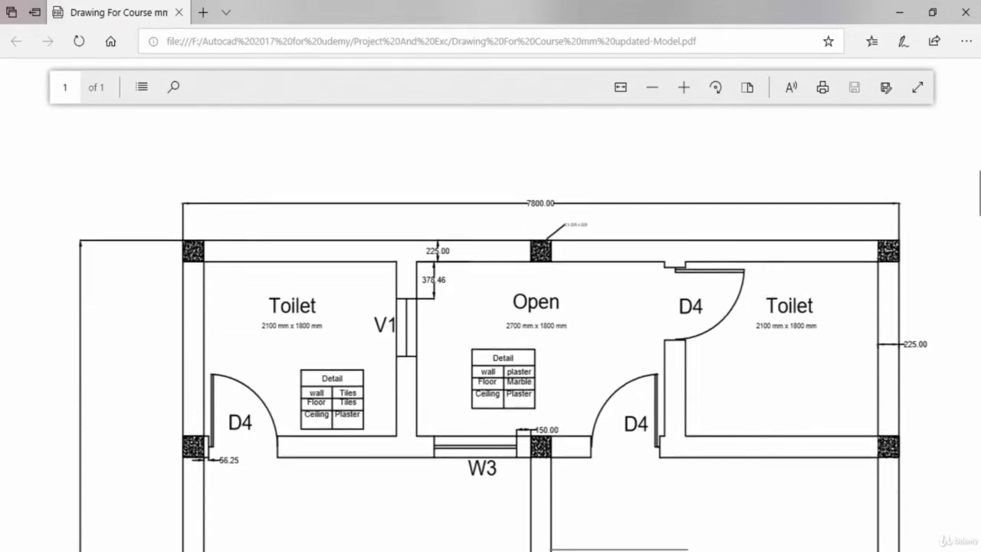
- Switch back to AutoCAD and offset the plan's upper inner wall line 1800 mm downward
click(618, 550)
key(Escape)
key(Escape)
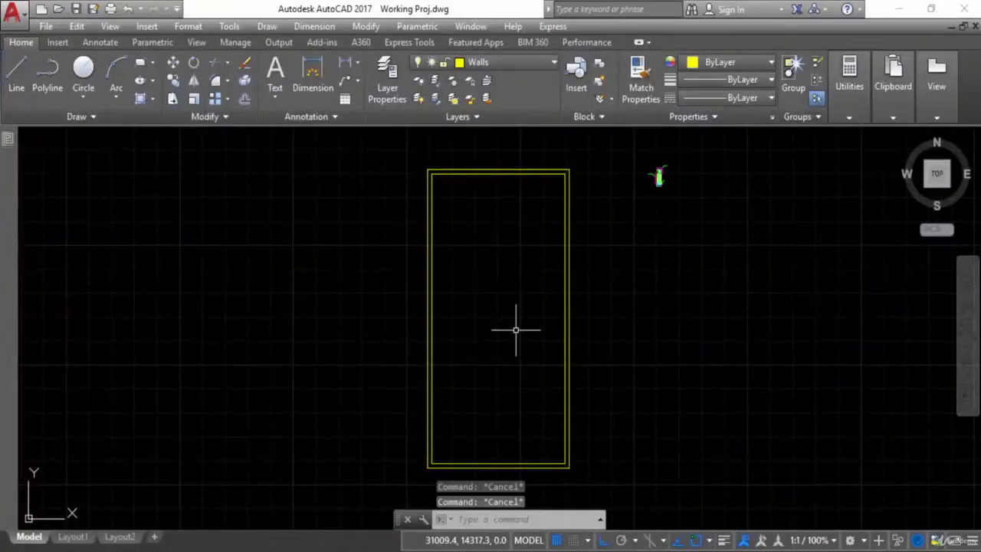
text(o)
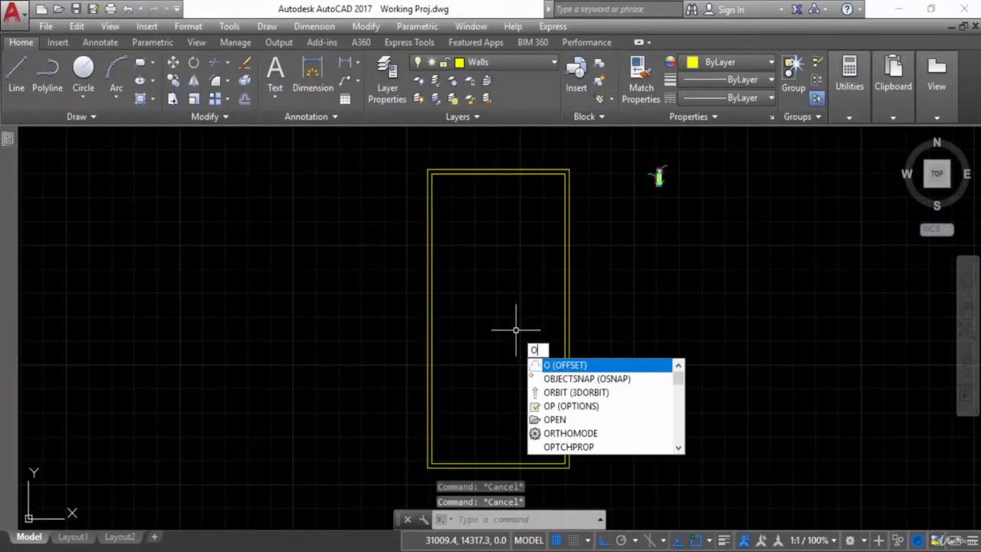
key(Return)
text(1800)
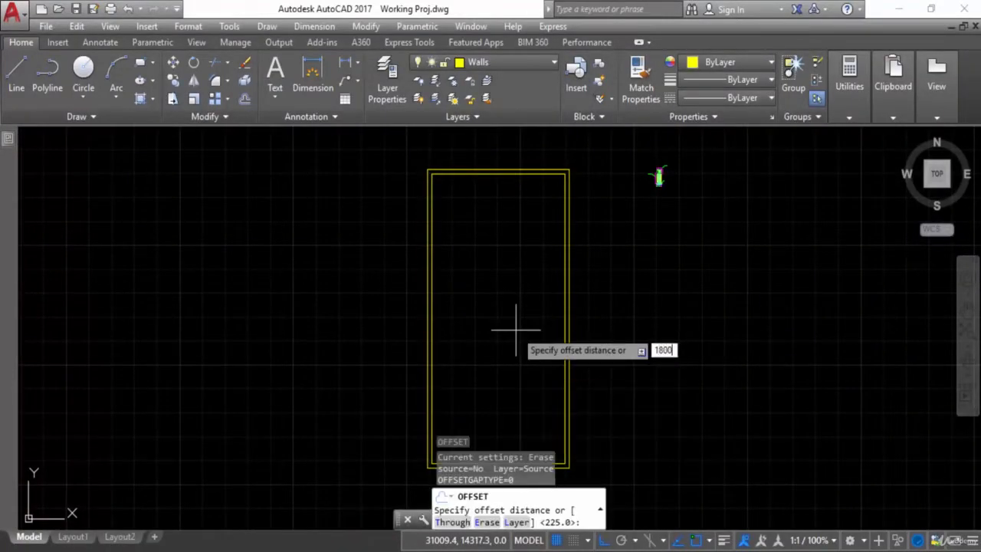
key(Return)
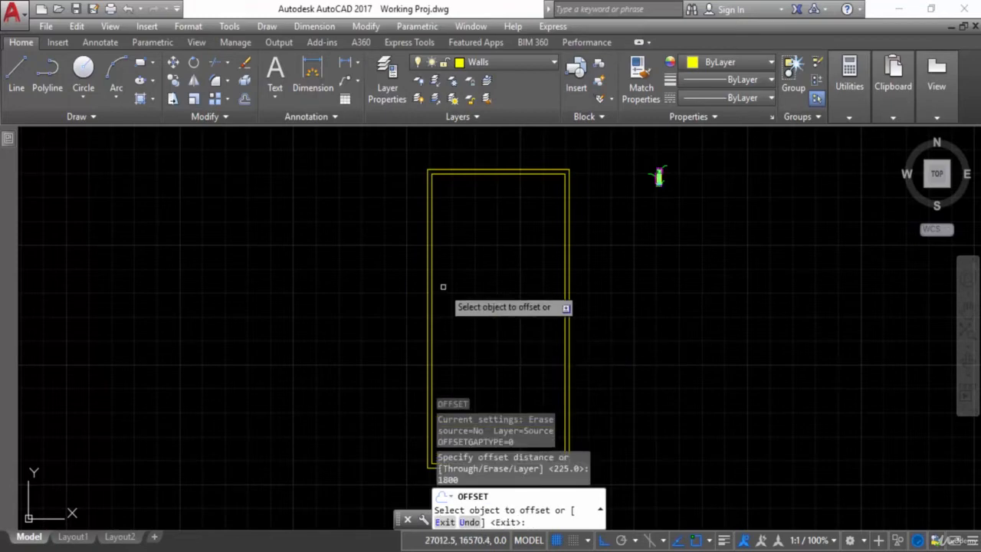
click(509, 174)
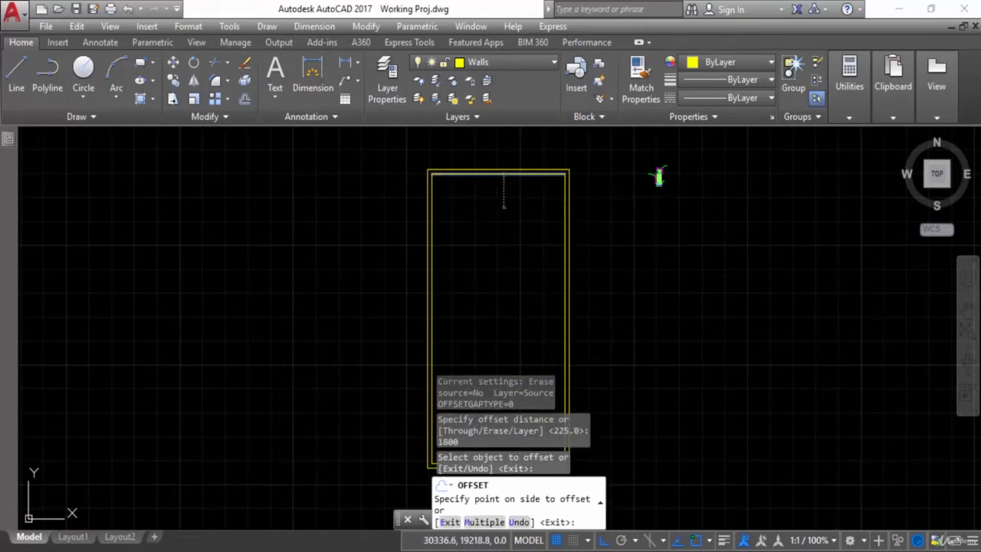
click(505, 233)
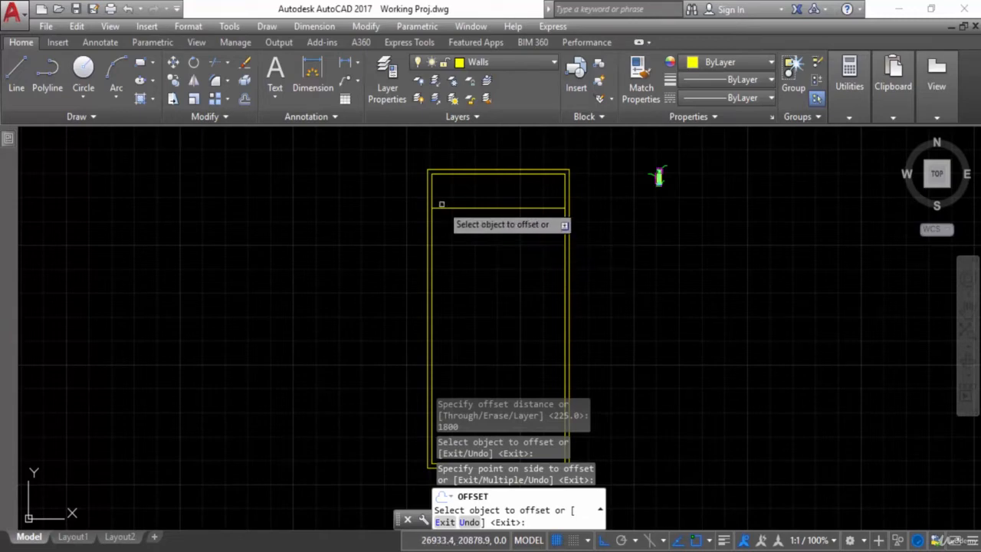
key(Escape)
- Offset the new horizontal line 225 mm downward to give the wall below the toilets its thickness
text(O)
key(Return)
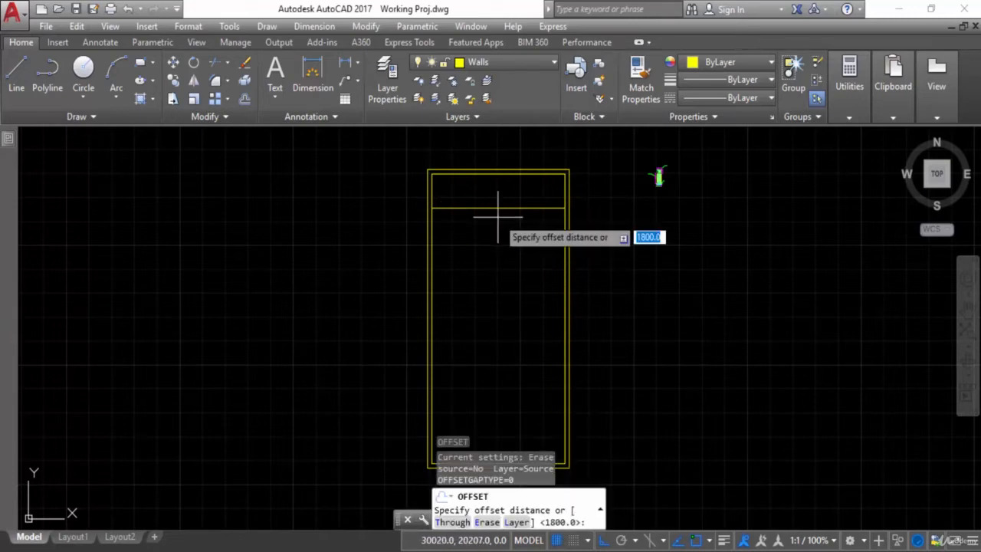
text(225)
key(Return)
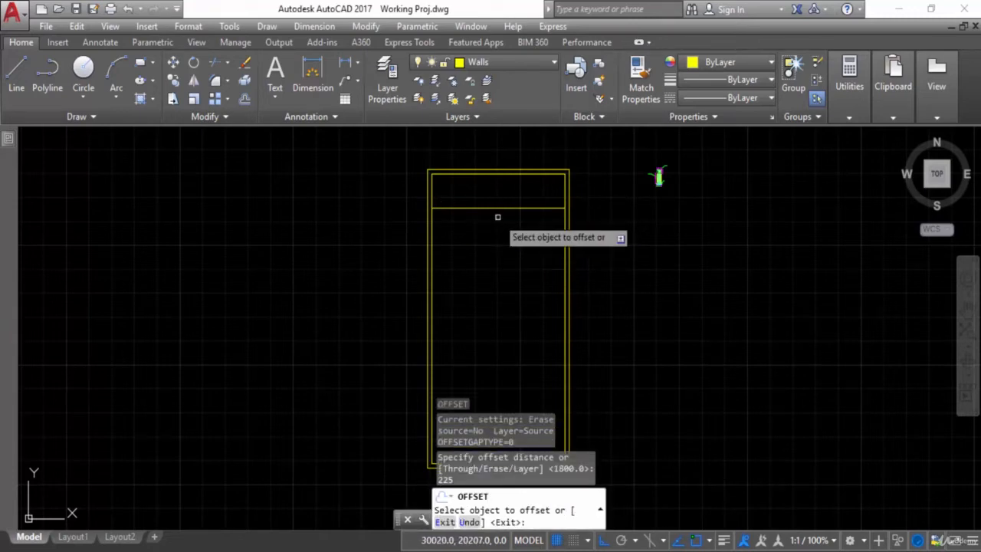
click(502, 208)
click(515, 221)
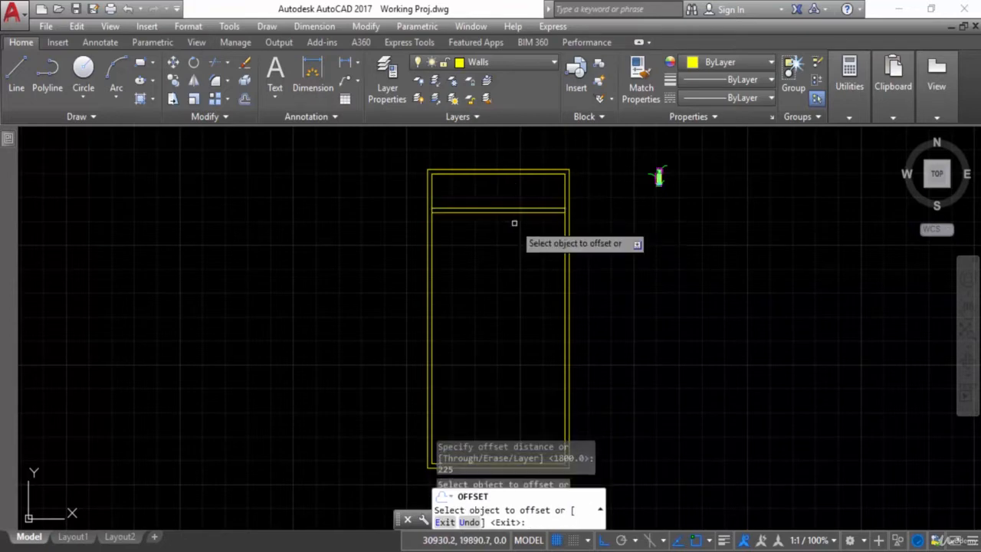
- Trim the side walls' inner lines between the two lines of the new horizontal wall at both of its ends
scroll(570, 215, up, 2)
scroll(572, 306, up, 2)
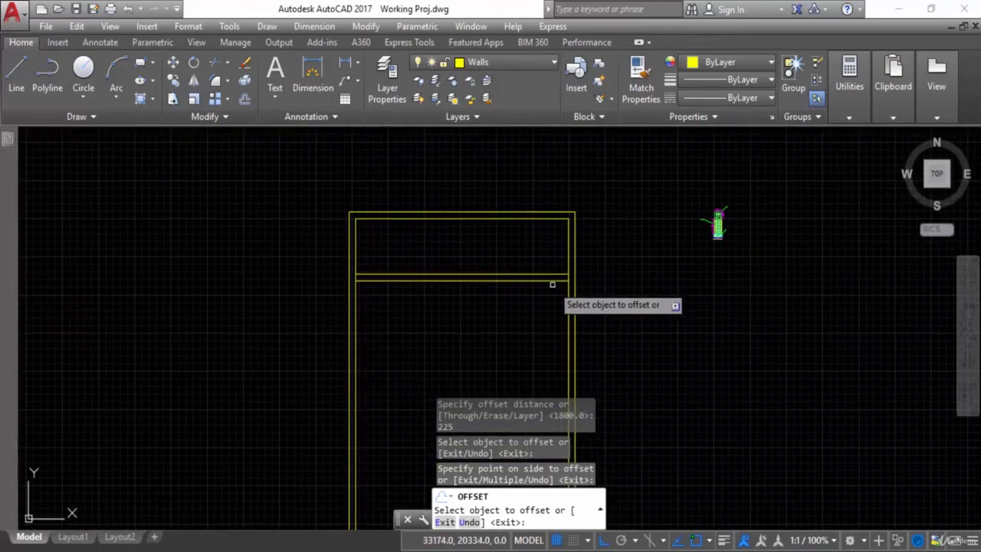
scroll(557, 287, up, 2)
key(Escape)
text(tr)
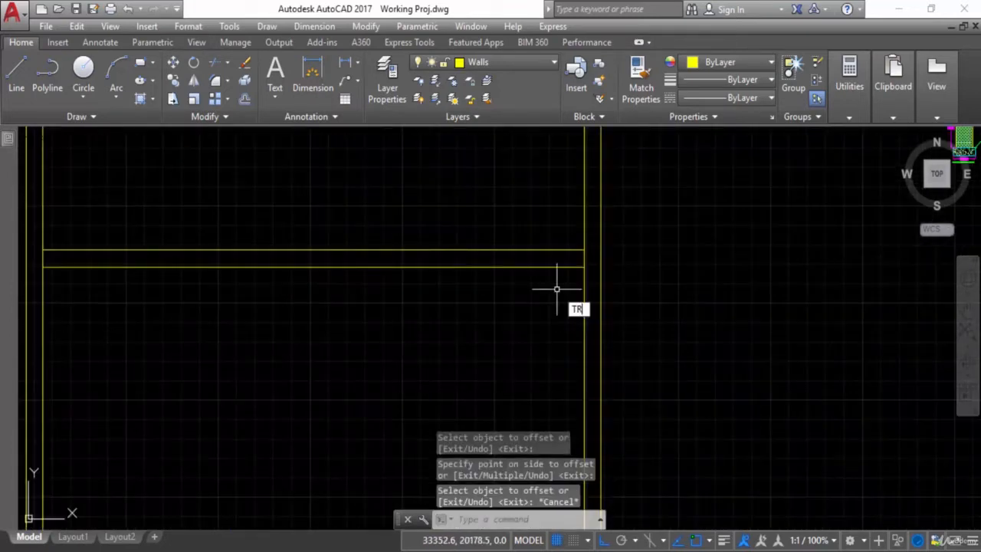
key(Return)
key(Return)
scroll(574, 278, up, 2)
click(610, 227)
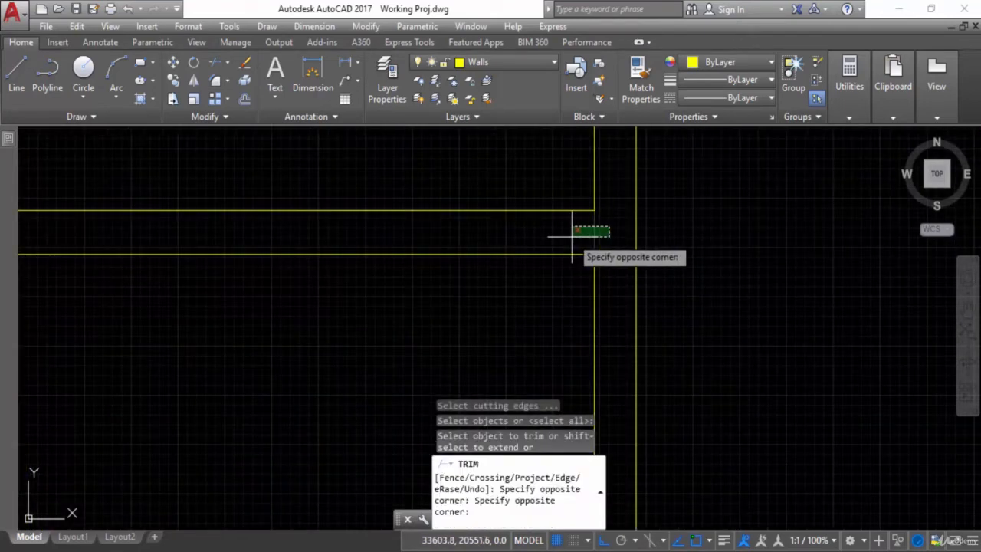
click(572, 237)
scroll(537, 294, down, 4)
middle_drag(567, 303, 673, 316)
middle_drag(383, 332, 482, 335)
scroll(255, 301, up, 6)
scroll(207, 256, down, 8)
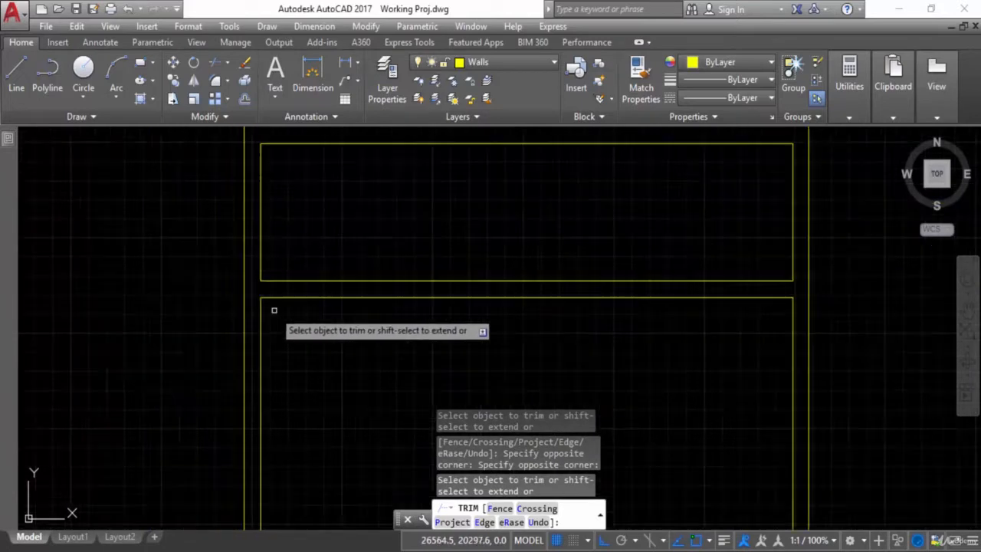
middle_drag(273, 309, 277, 323)
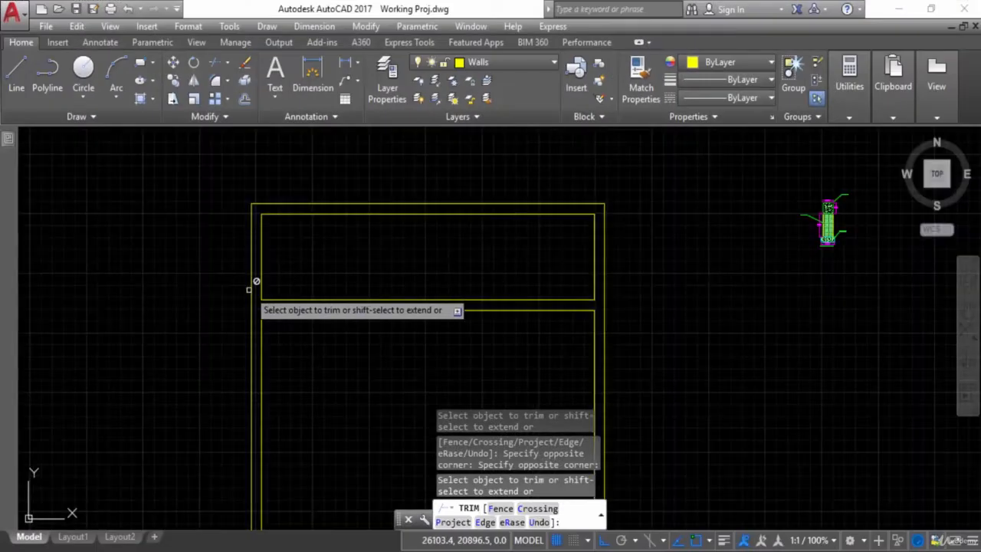
key(Escape)
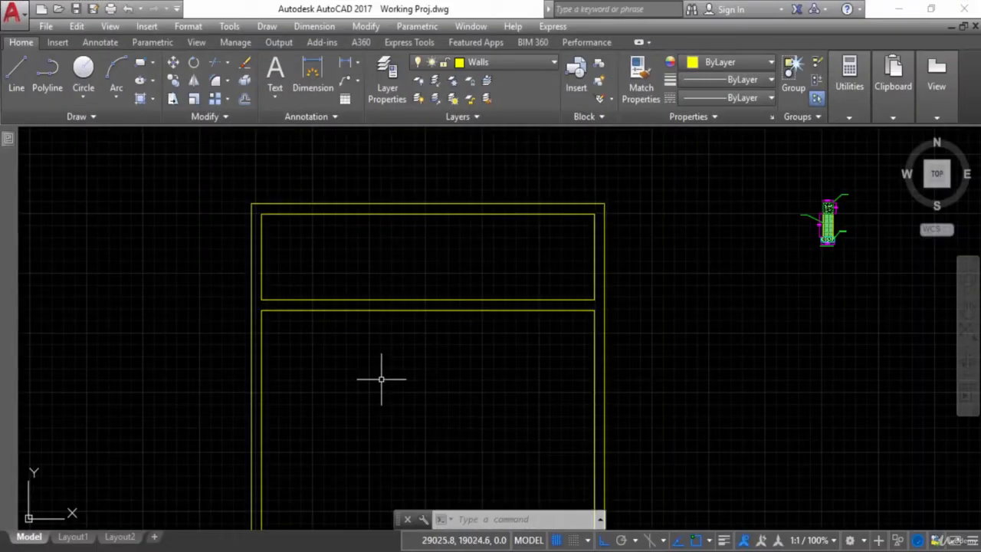
- Offset the left inner wall line of the upper room strip 2100 mm to the right
text(o)
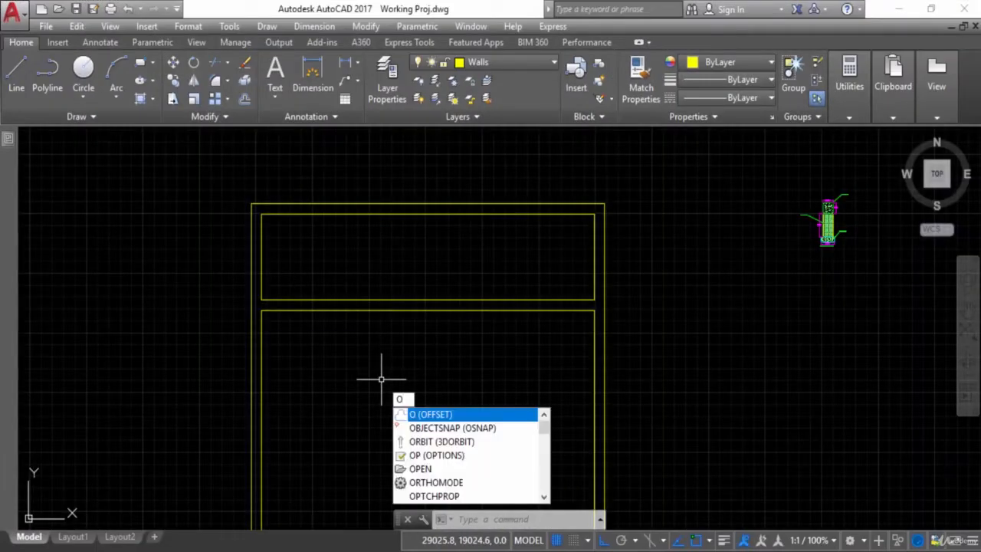
key(Return)
text(2100)
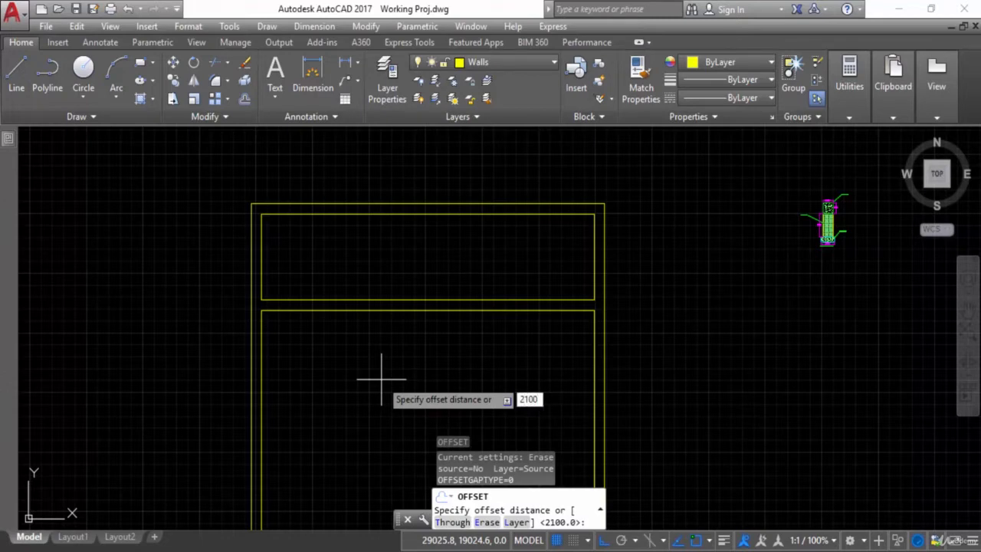
key(Return)
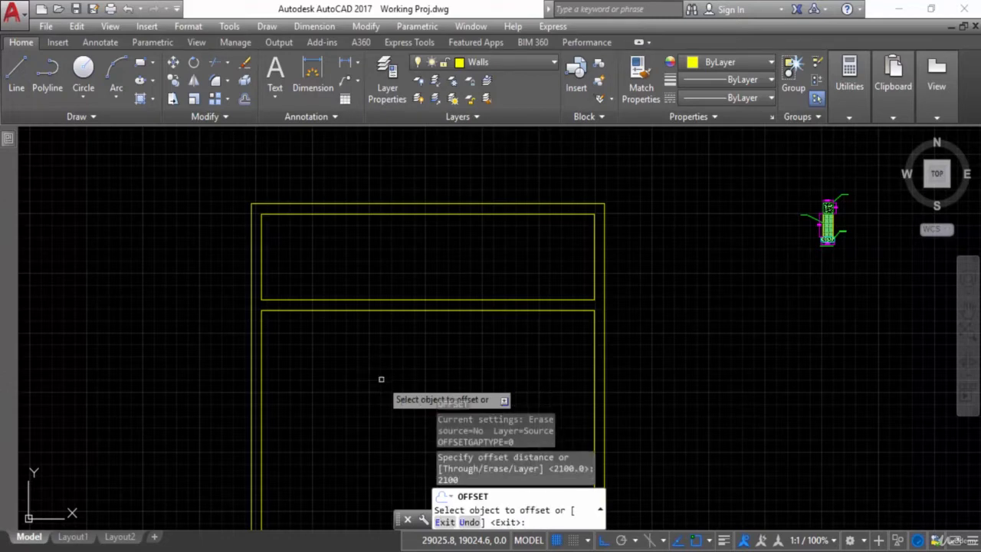
click(261, 260)
click(355, 260)
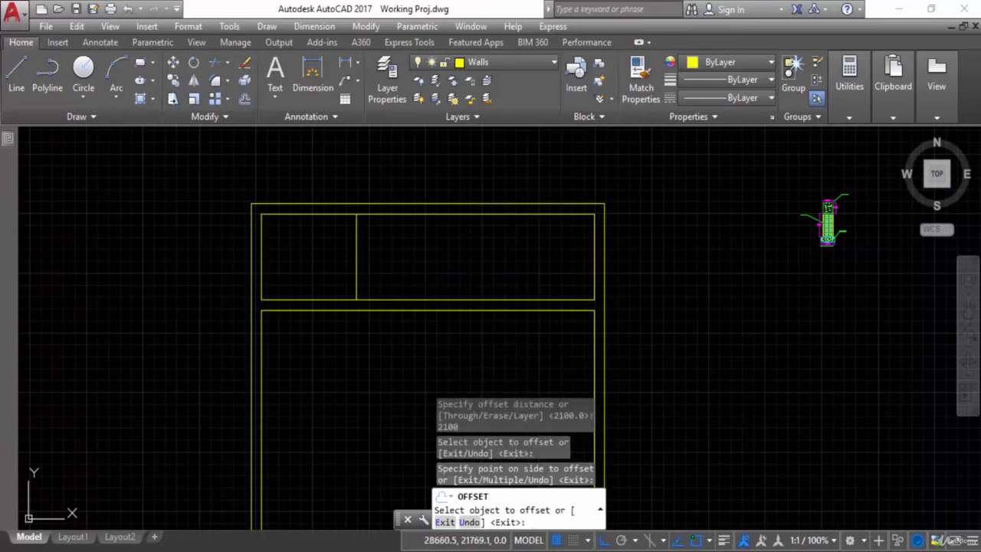
key(Escape)
- Offset the new vertical line 225 mm to the right to form the left toilet's partition wall
text(O)
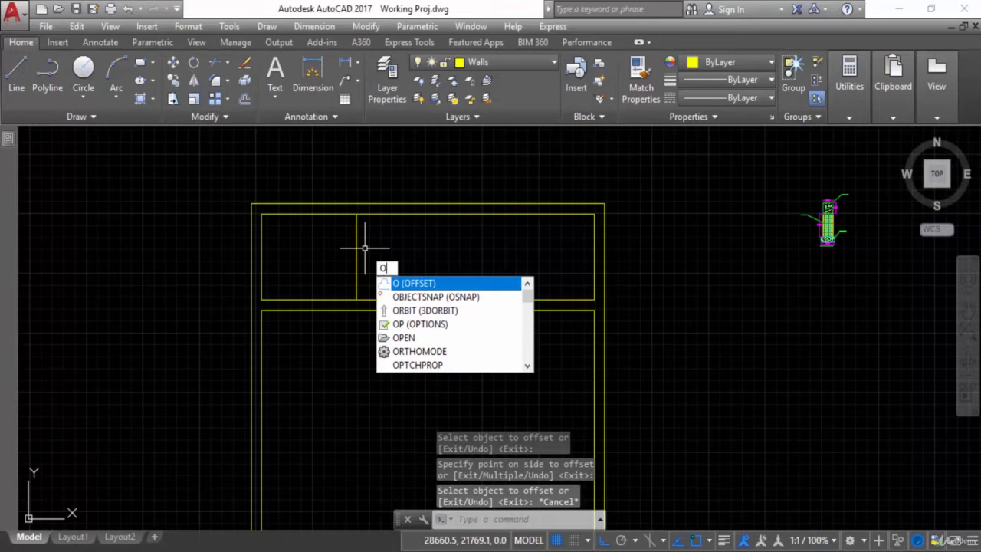
key(Return)
text(225)
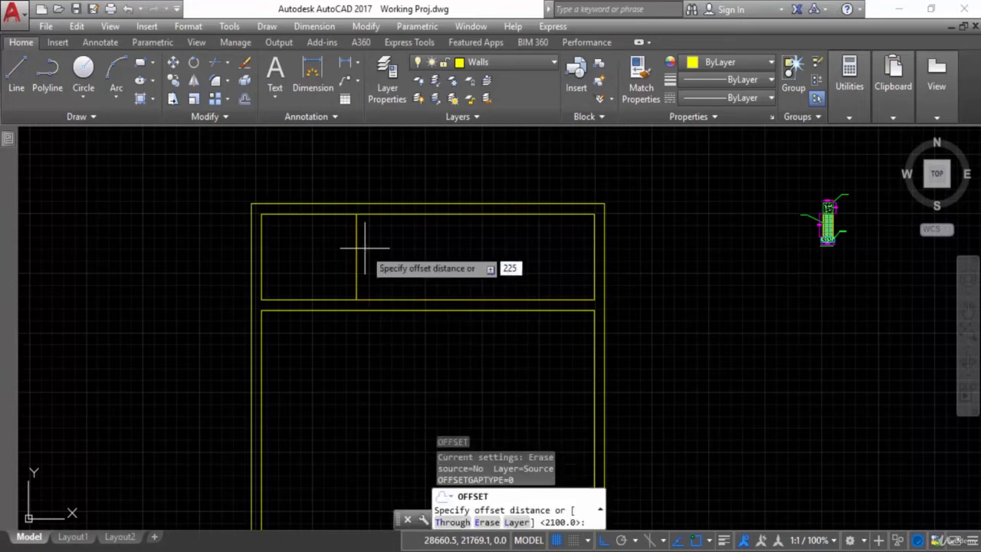
key(Return)
click(356, 261)
click(406, 261)
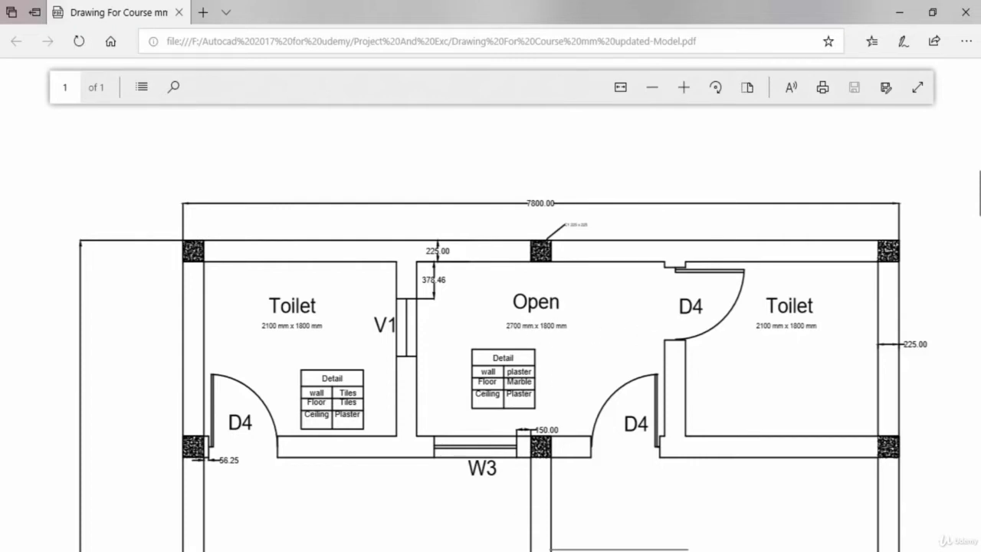
- Return from the PDF to AutoCAD and offset the left partition's right-hand line 2700 mm to the right for the open area
key(alt+Tab)
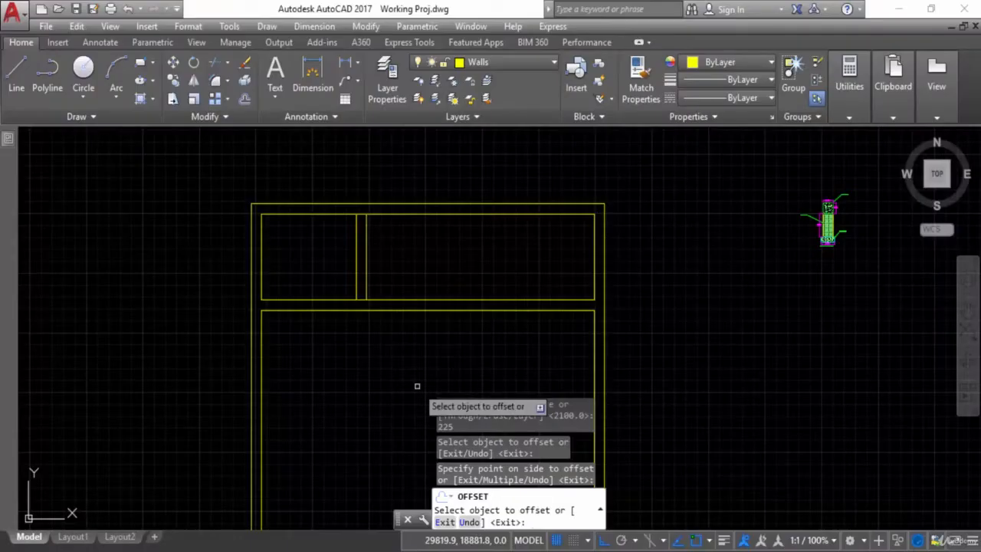
key(Escape)
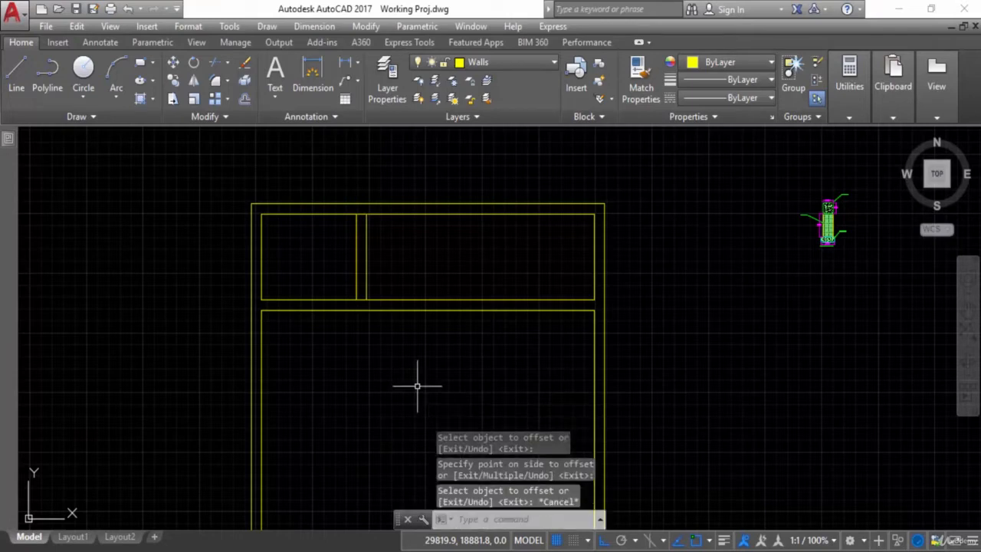
text(O)
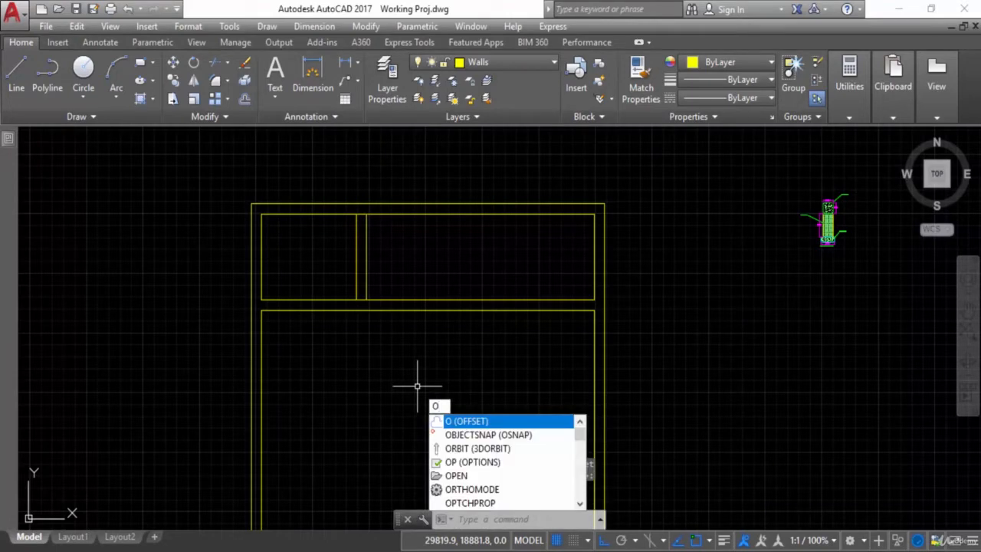
key(Return)
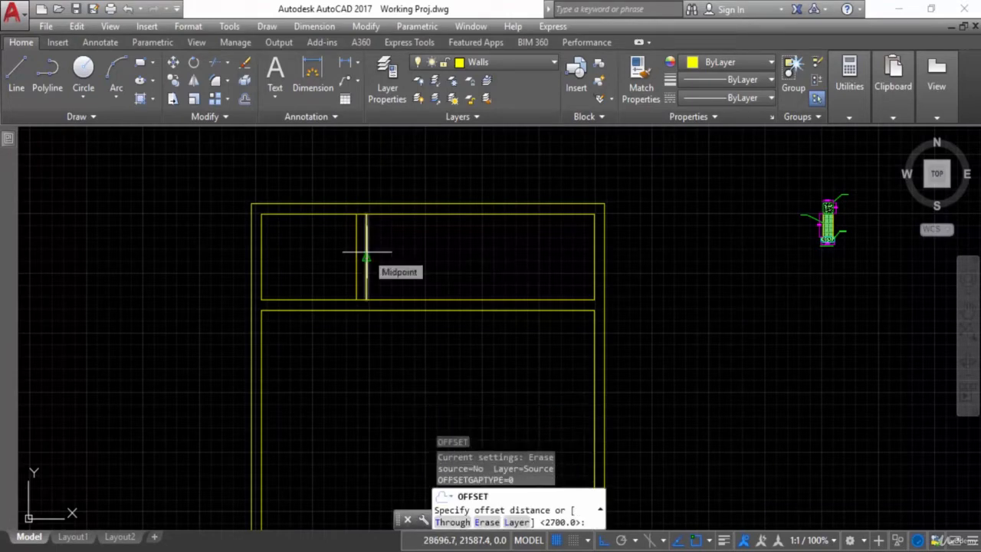
text(2700)
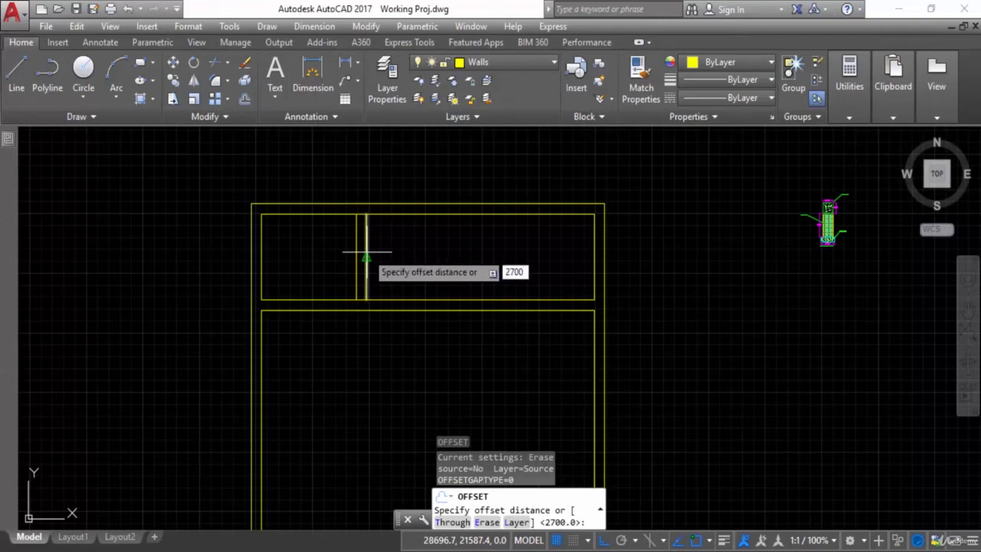
key(Return)
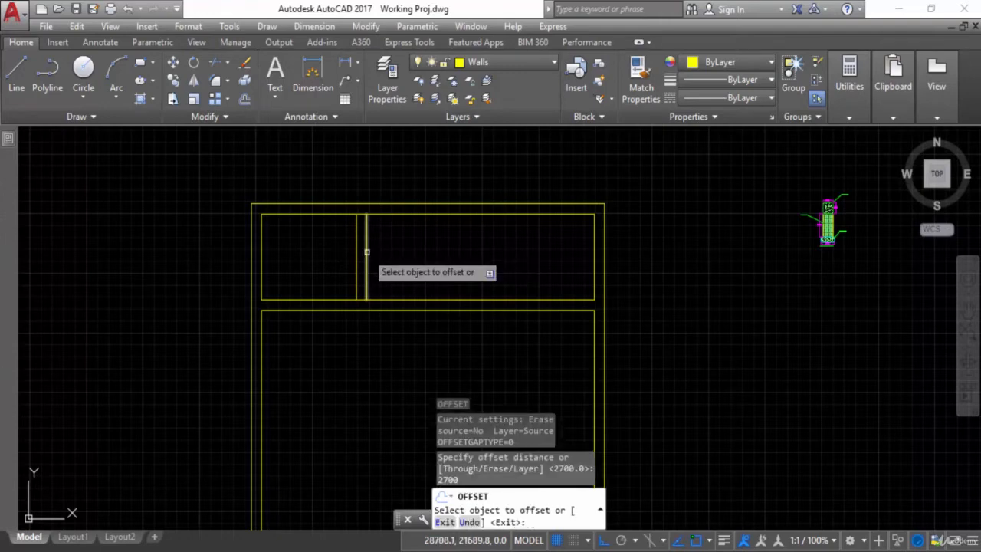
click(366, 253)
click(455, 254)
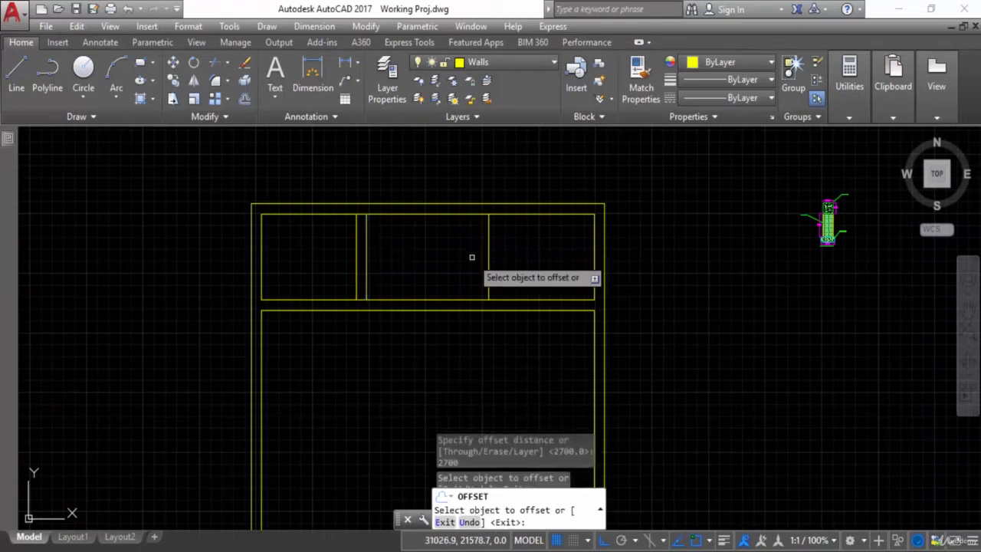
key(Escape)
key(Escape)
key(Escape)
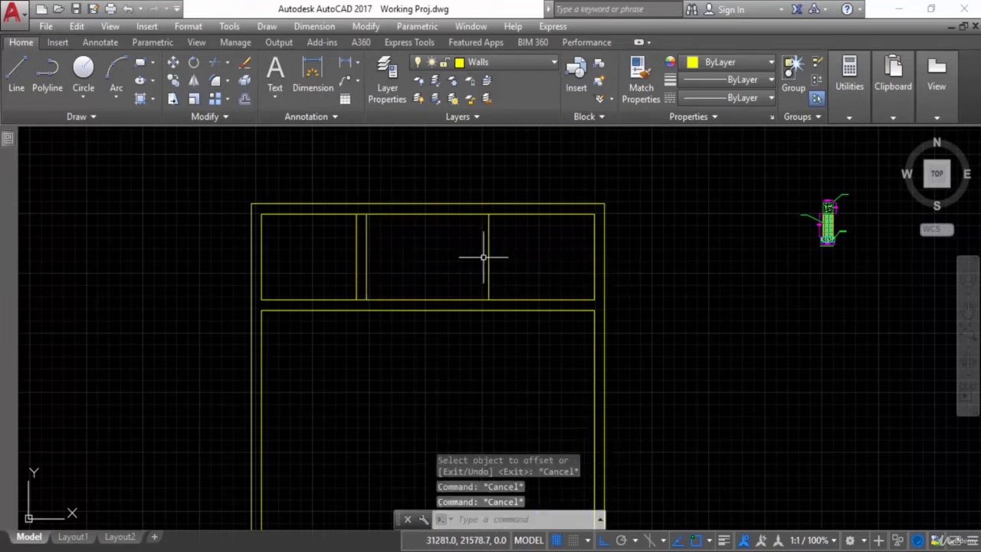
- Offset the open area's right boundary line 225 mm to the right to form the second toilet's partition wall
text(o)
key(Return)
text(225)
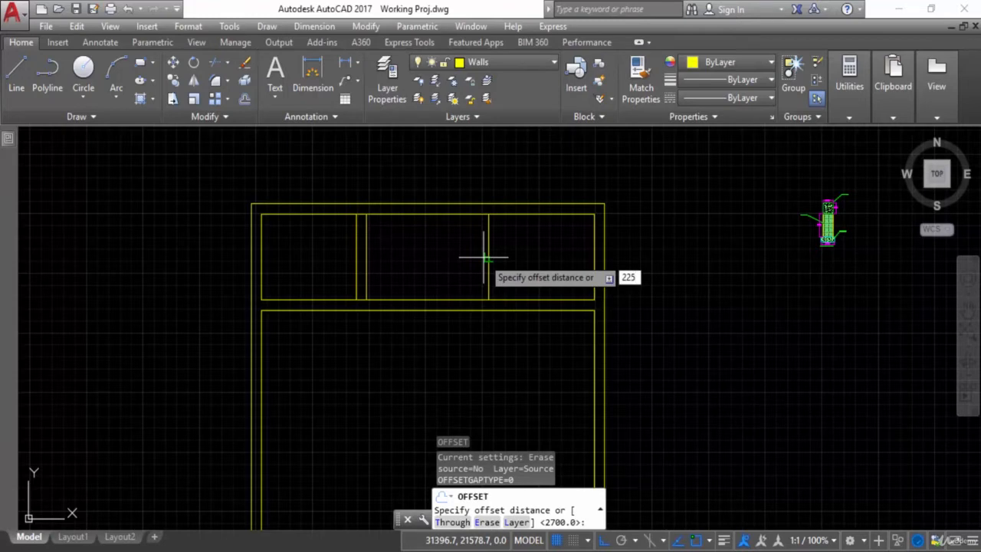
key(Return)
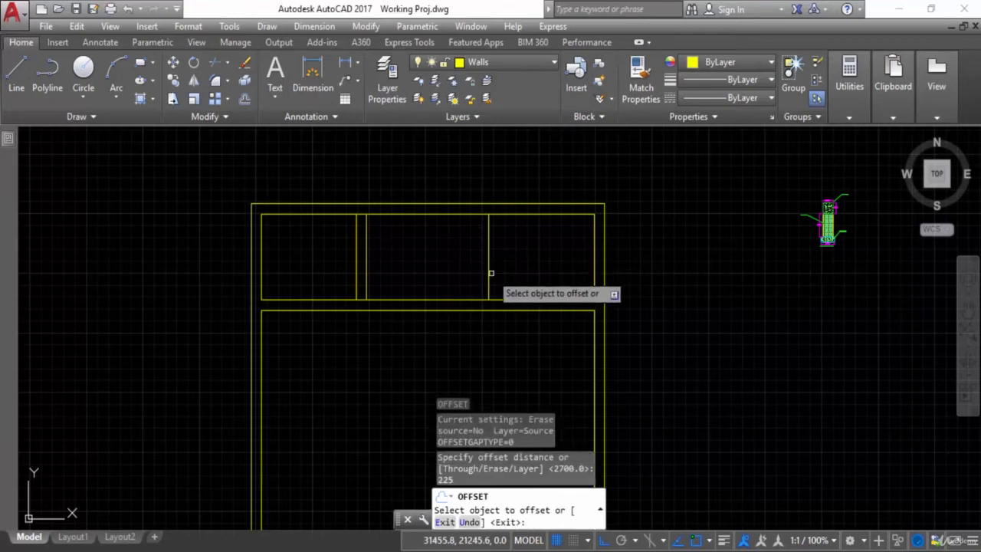
click(488, 266)
click(548, 265)
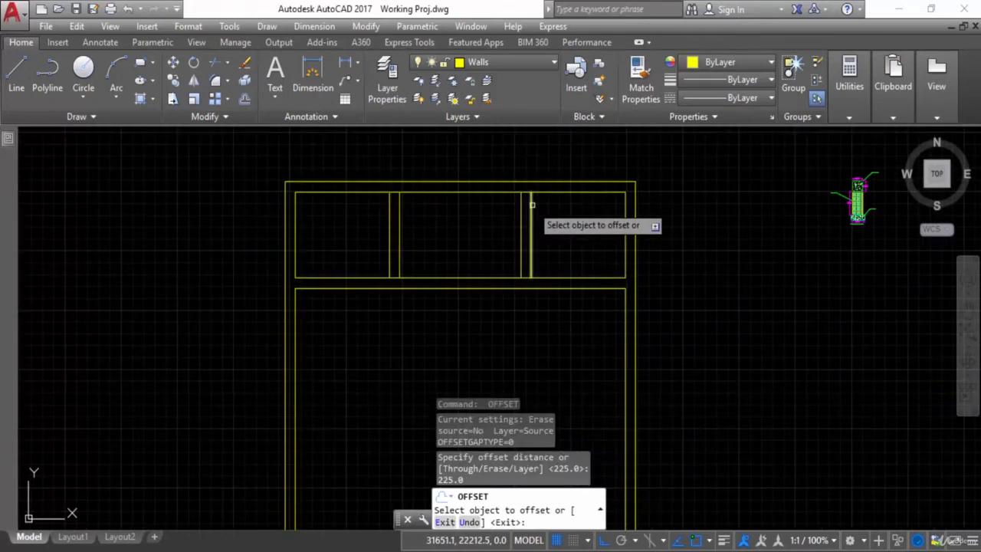
- Trim the upper inner wall line between the paired lines of both toilet partition walls
scroll(528, 188, up, 2)
scroll(533, 191, up, 2)
key(Escape)
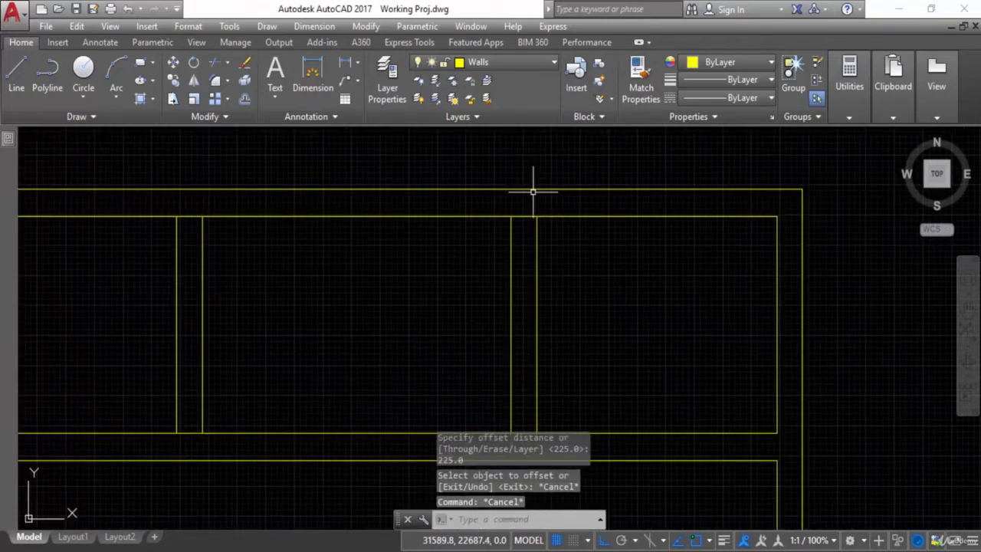
text(tr)
key(Return)
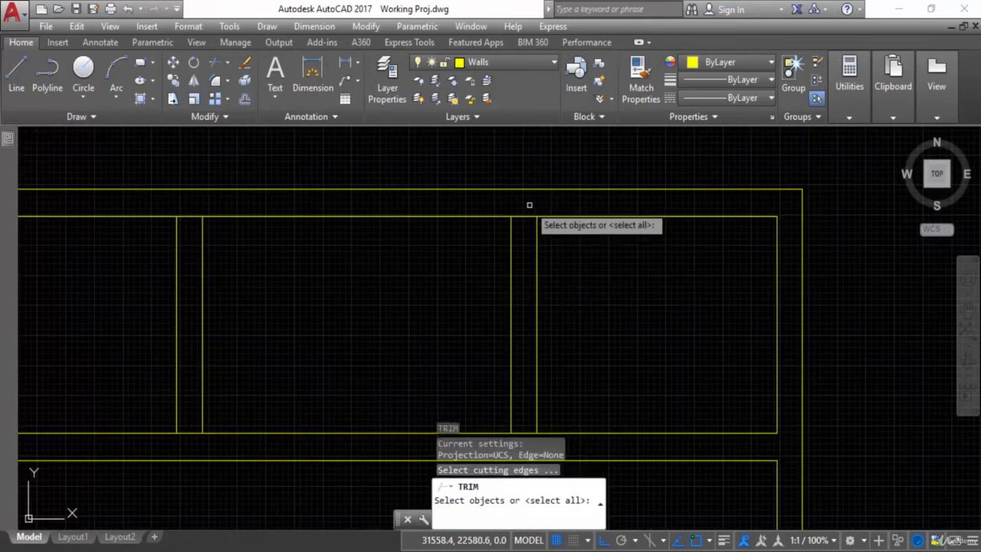
key(Return)
scroll(528, 206, up, 2)
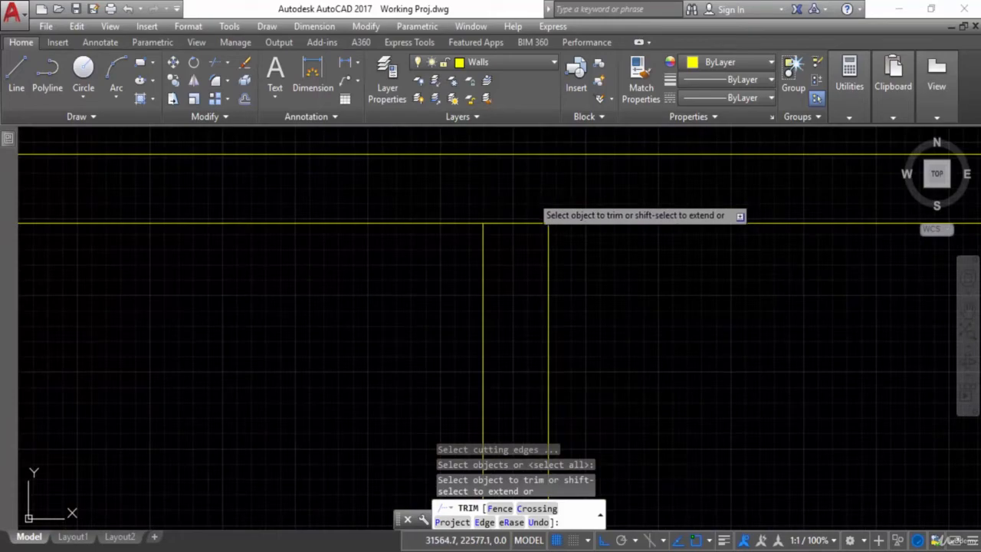
click(517, 234)
click(526, 247)
scroll(526, 256, down, 2)
scroll(311, 212, up, 5)
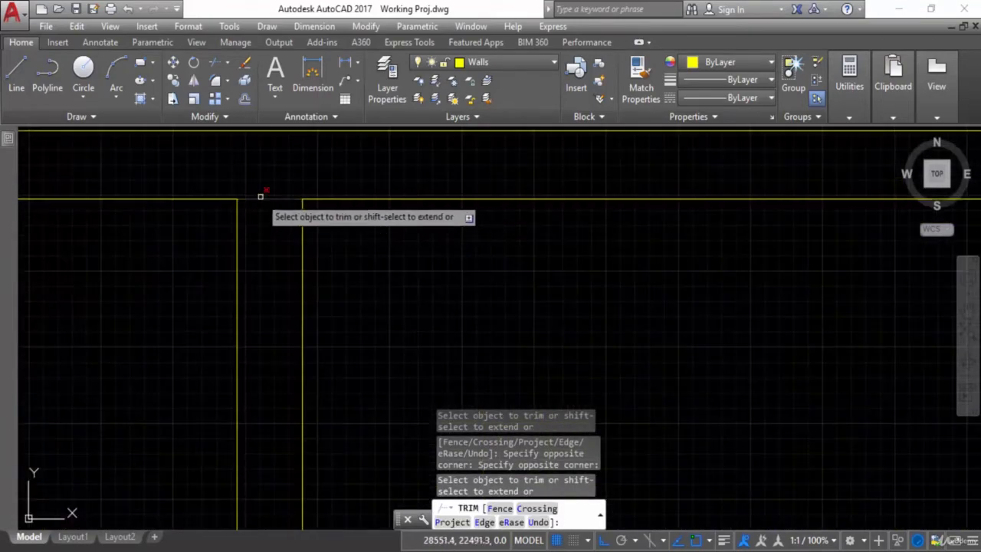
- Trim the lower wall line of the toilet strip between the paired lines of both partition walls
scroll(306, 291, down, 2)
scroll(324, 322, up, 3)
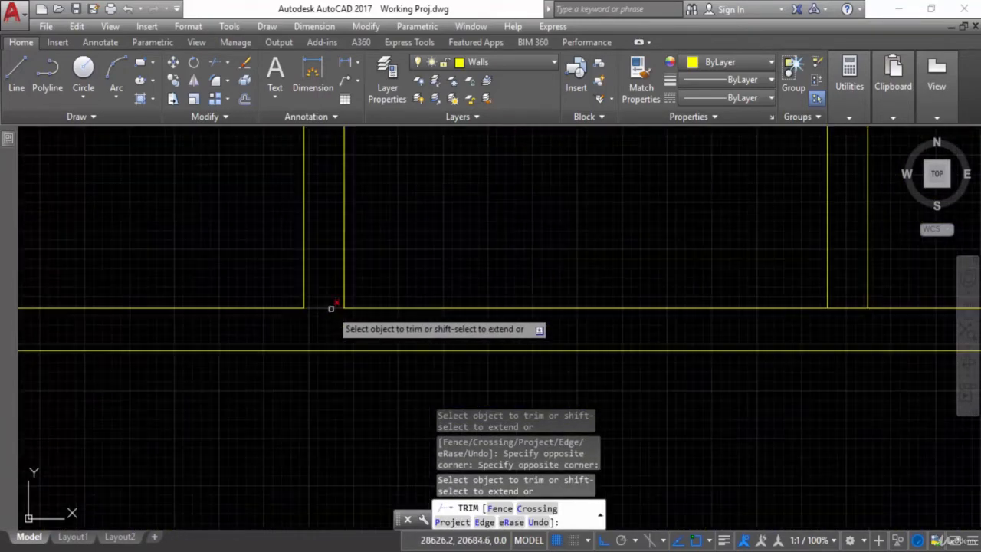
click(328, 291)
click(329, 321)
middle_drag(523, 308, 354, 309)
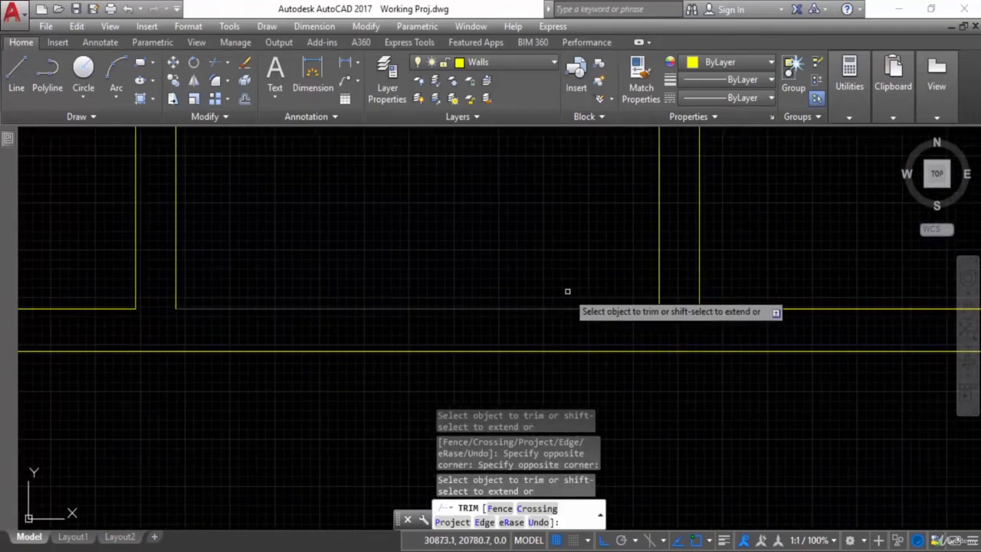
click(678, 286)
click(679, 297)
scroll(623, 315, down, 3)
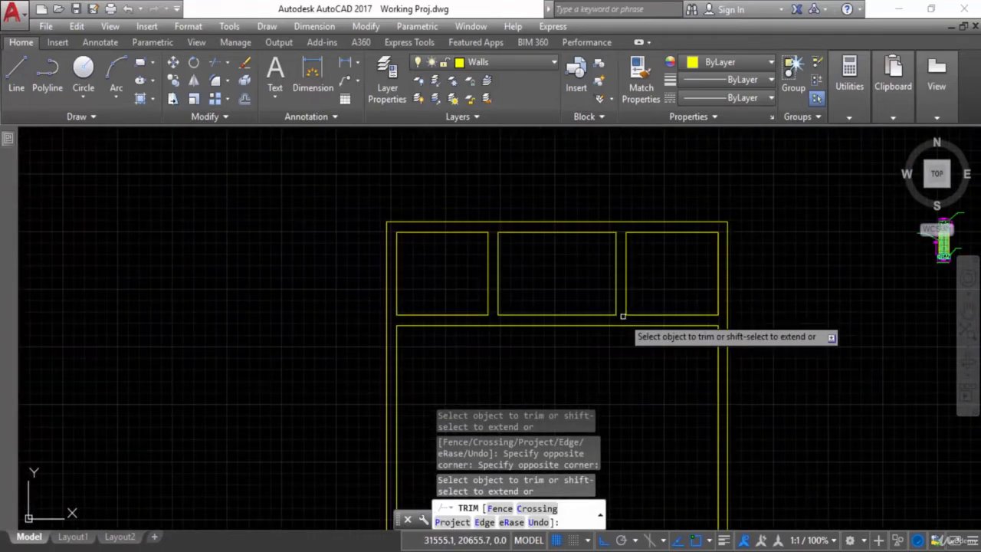
middle_drag(623, 315, 526, 230)
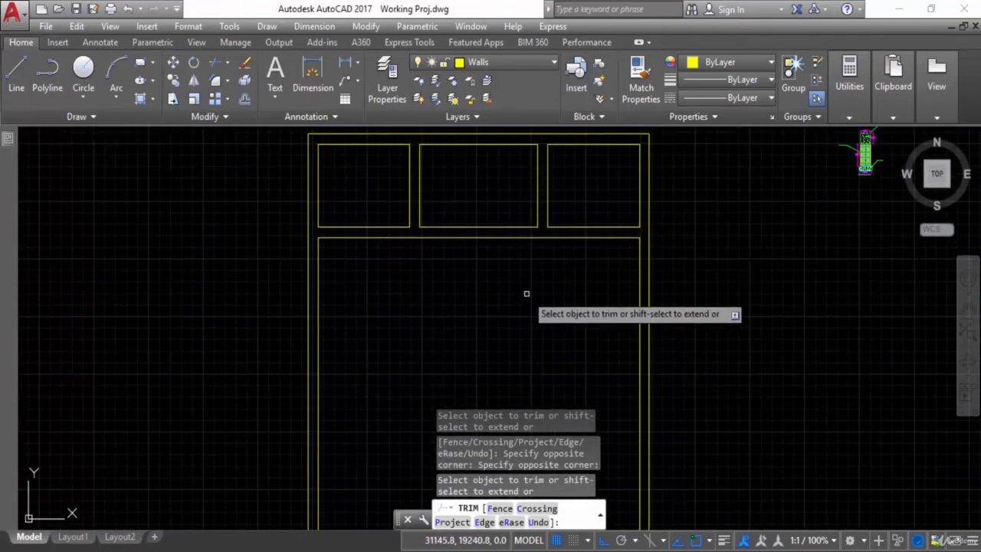
key(Escape)
- Switch to the reference PDF and examine the dimensions of the two rooms below the toilets and open area
click(391, 550)
scroll(454, 379, down, 2)
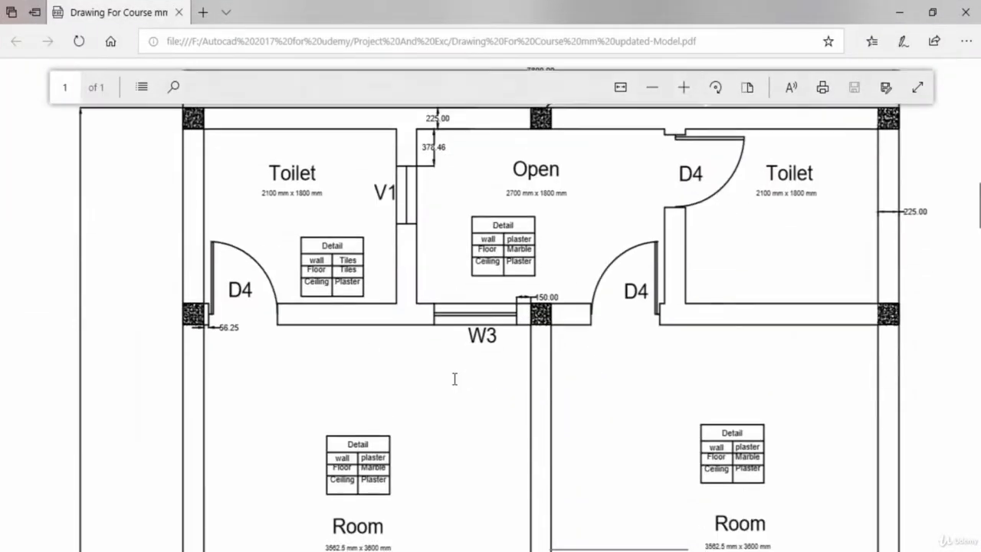
scroll(454, 380, down, 3)
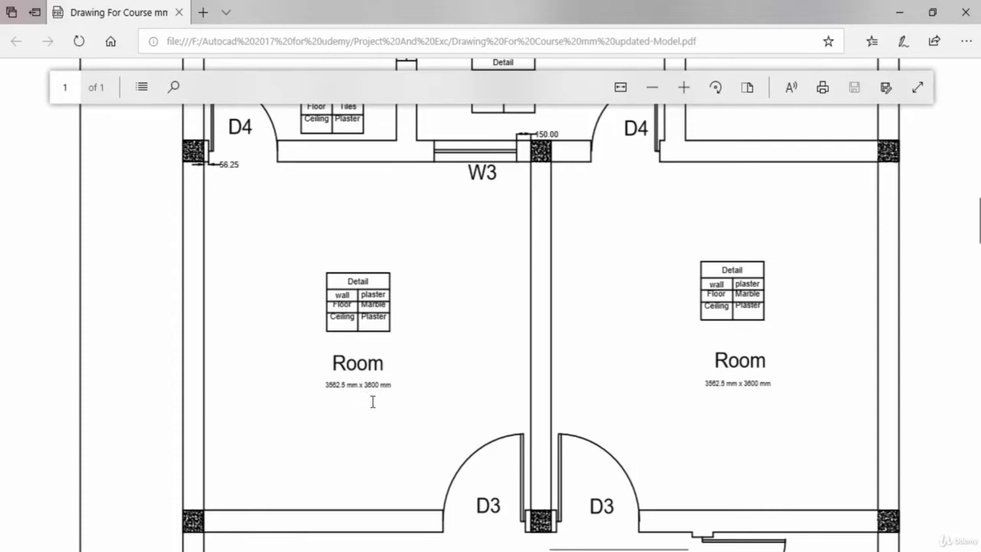
ctrl+scroll(372, 401, up, 5)
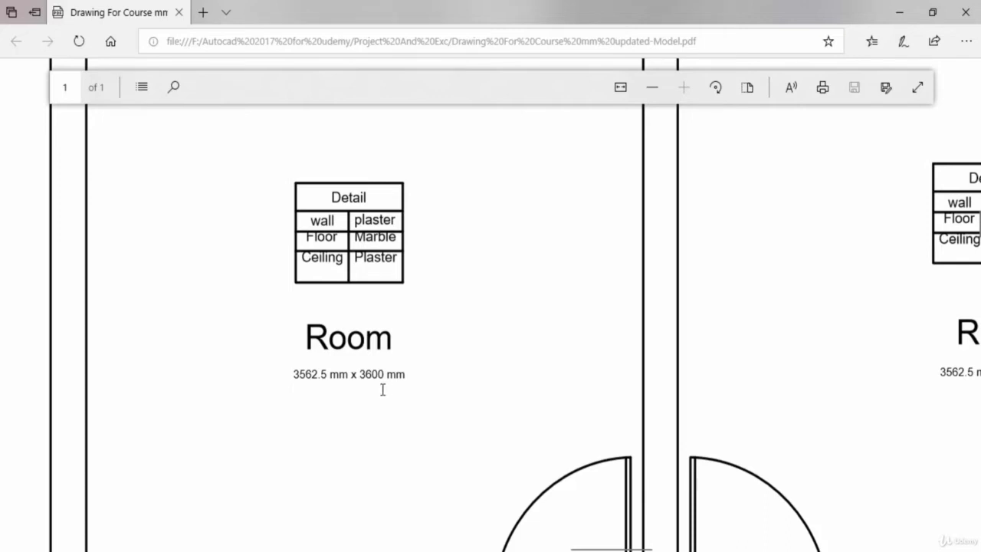
scroll(382, 390, down, 2)
ctrl+scroll(428, 334, down, 5)
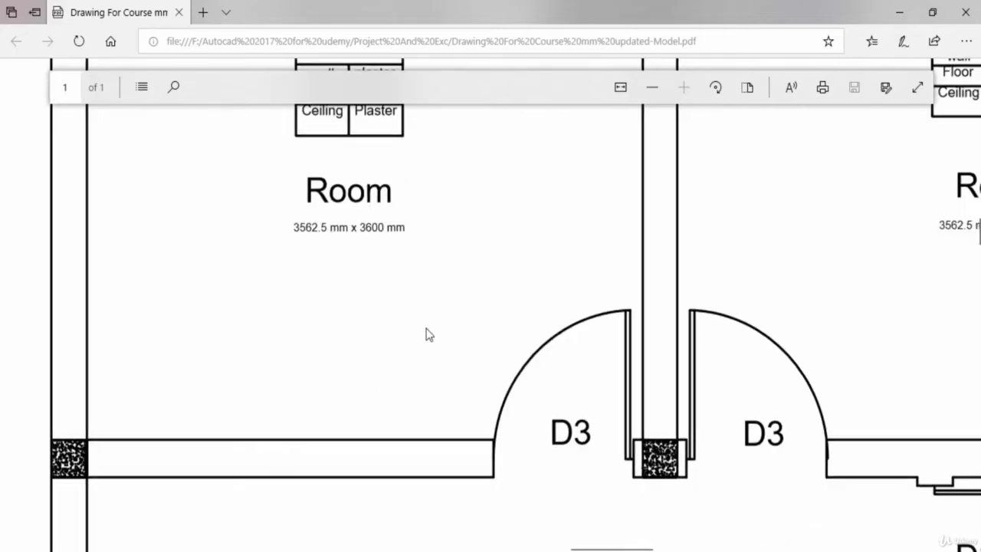
scroll(428, 334, up, 3)
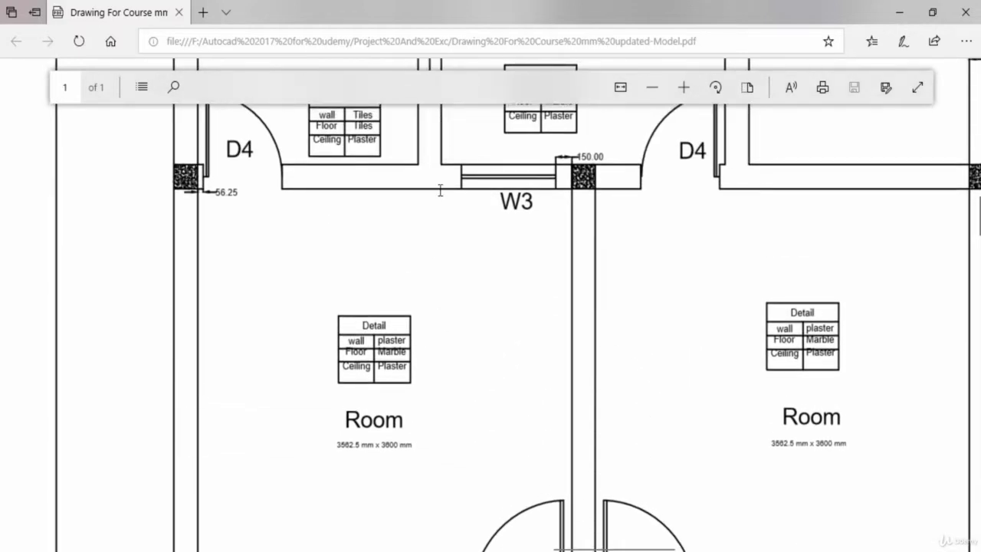
scroll(452, 310, down, 1)
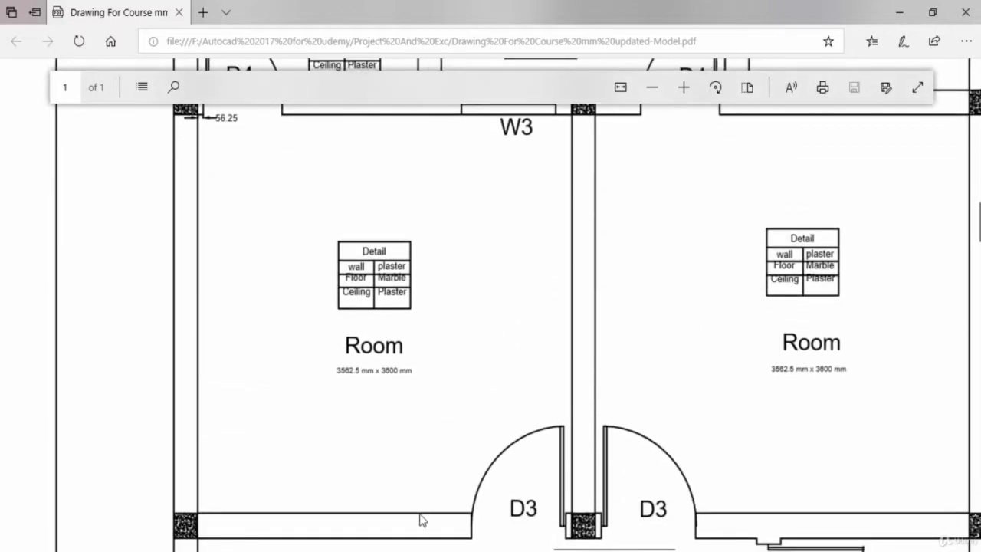
- Return to AutoCAD and offset the top inner wall line of the large space below the toilets 3600 mm downward
key(alt+Tab)
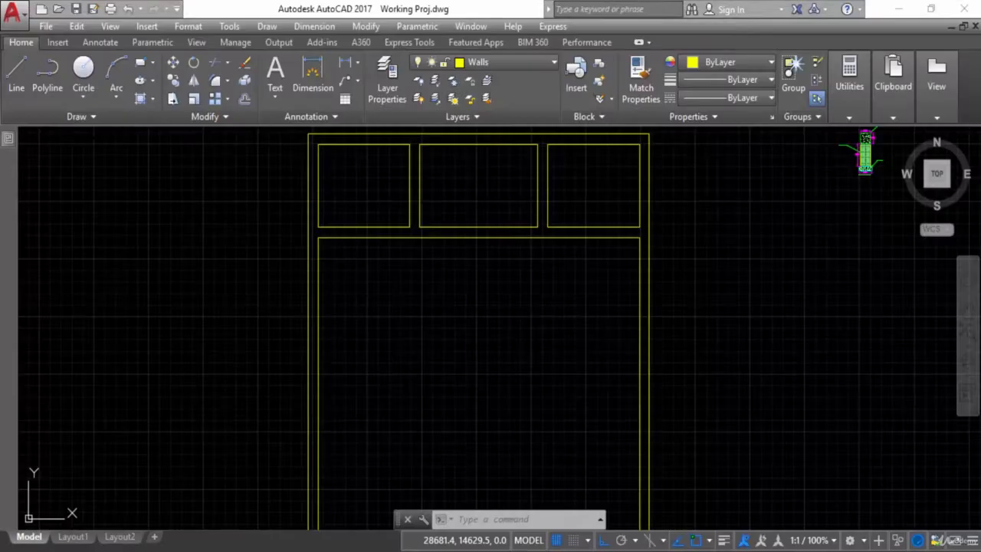
key(Escape)
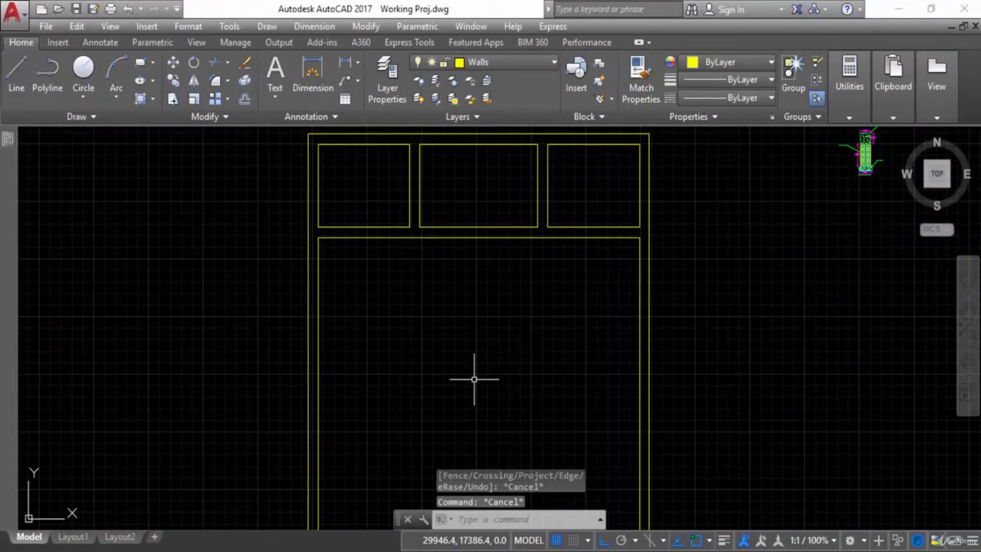
text(o)
key(Return)
text(36)
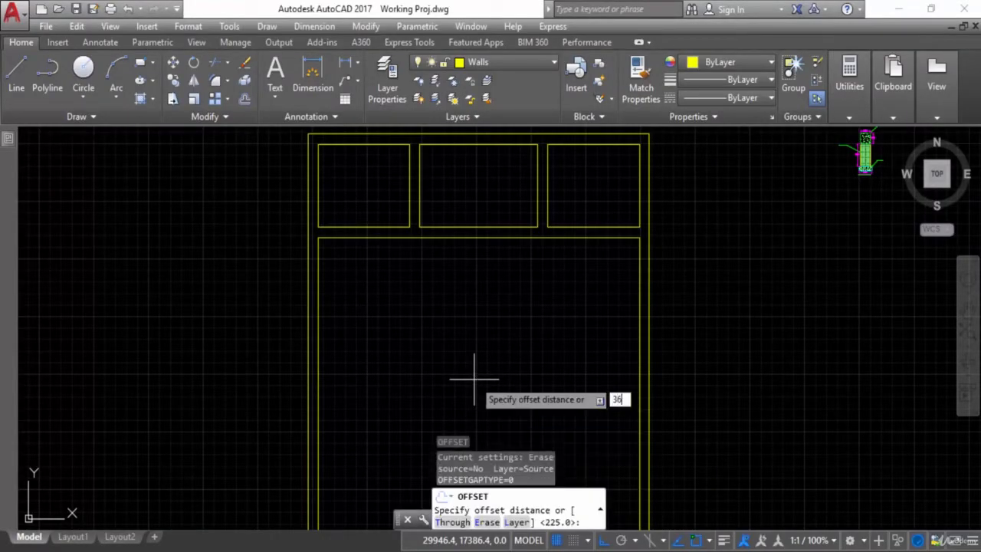
text(00)
key(Return)
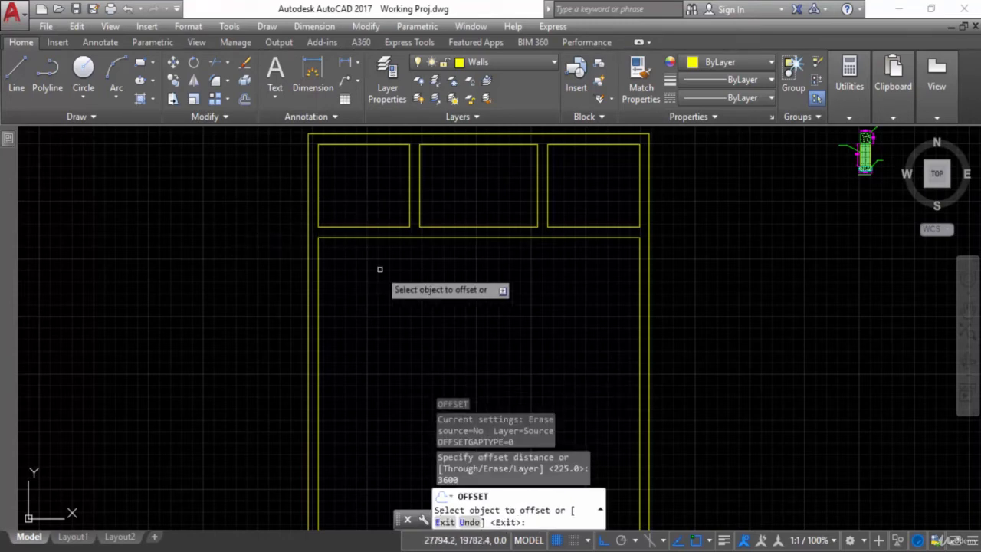
click(427, 238)
click(397, 341)
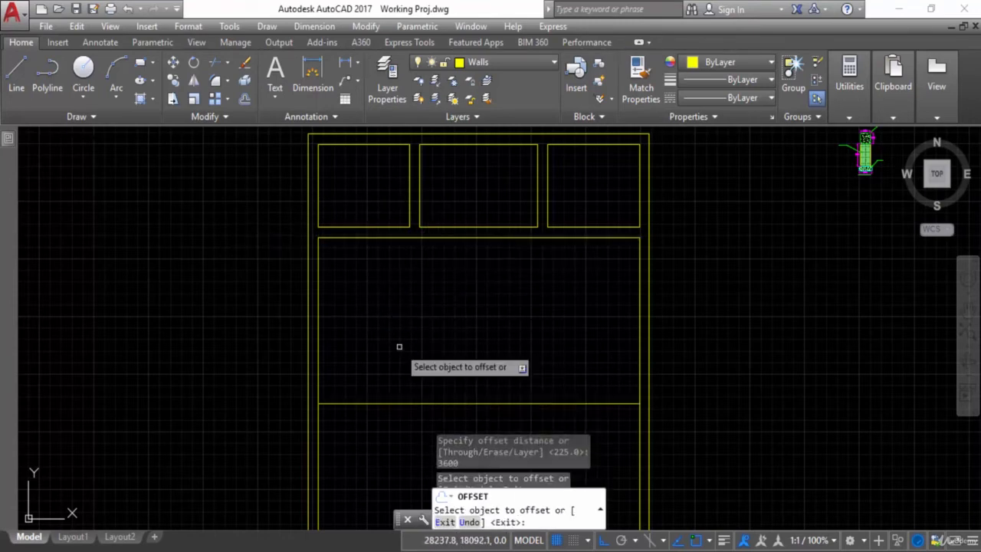
key(Escape)
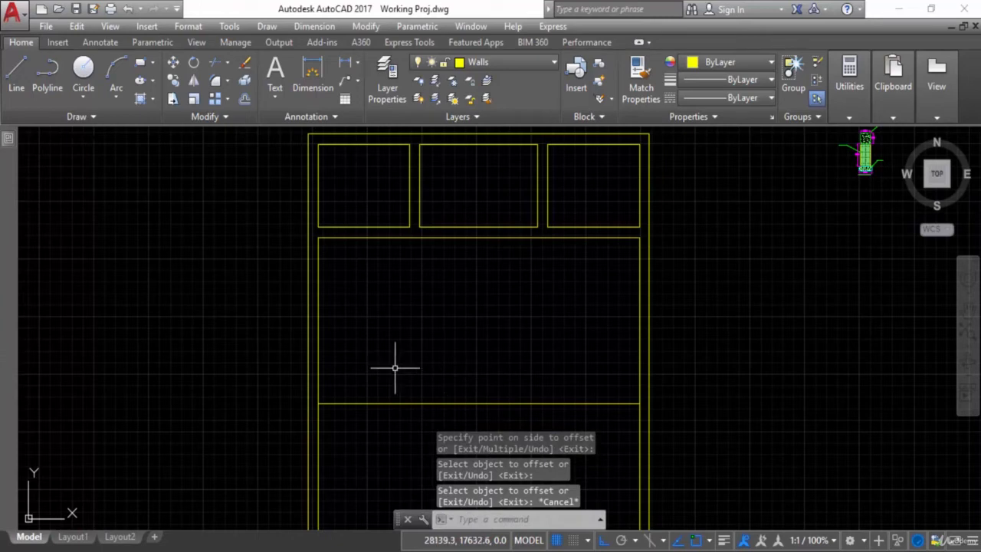
- Offset the new horizontal line 225 mm downward to form the rooms' lower wall
key(Return)
text(22)
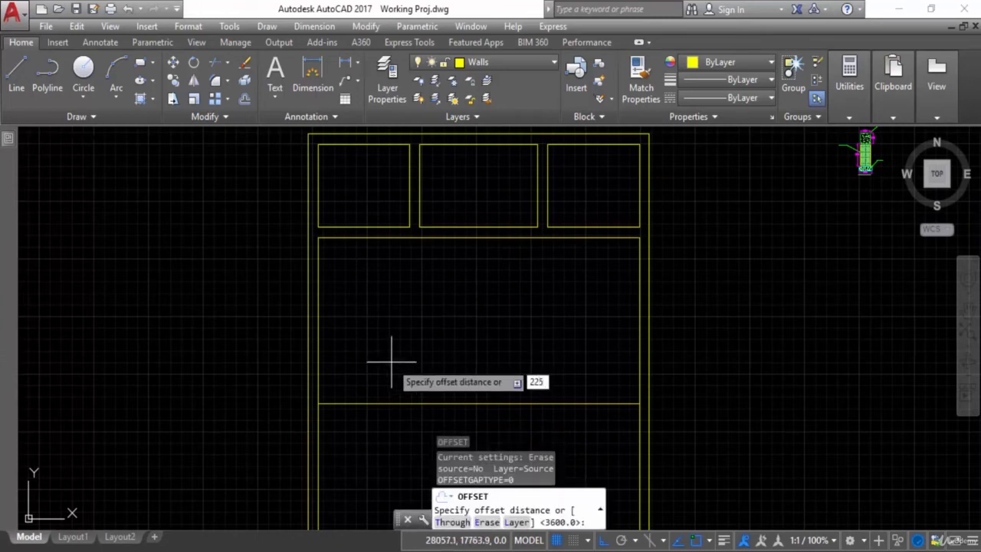
text(5)
key(Return)
click(397, 404)
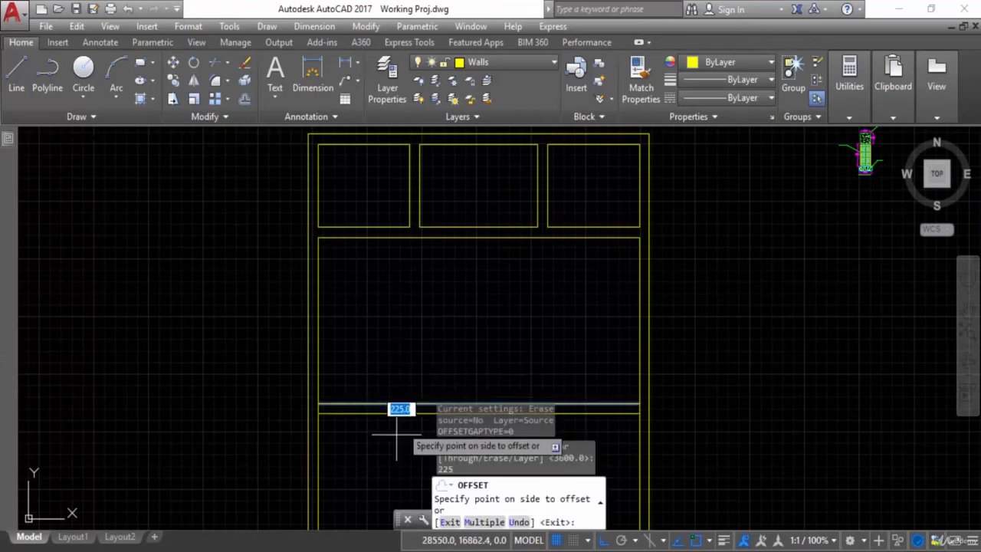
click(396, 435)
middle_drag(424, 374, 397, 328)
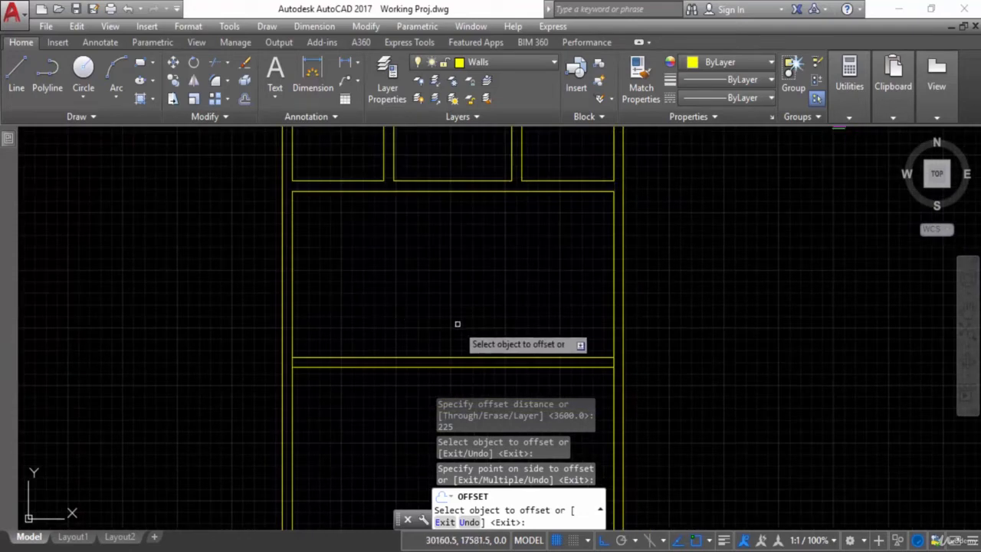
key(Escape)
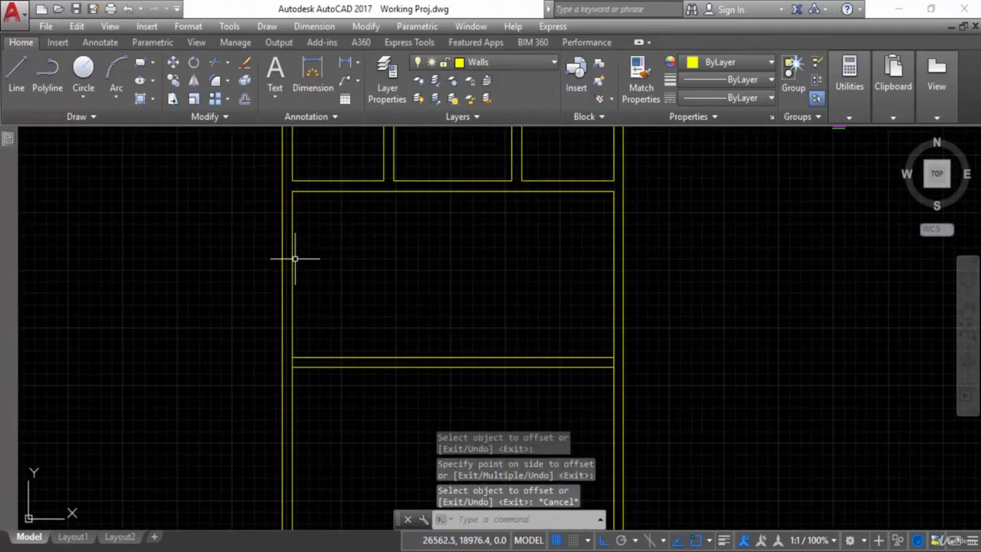
- Check the room width in the reference PDF, then offset the left inner wall line 3562.5 mm to the right in AutoCAD
key(alt+Tab)
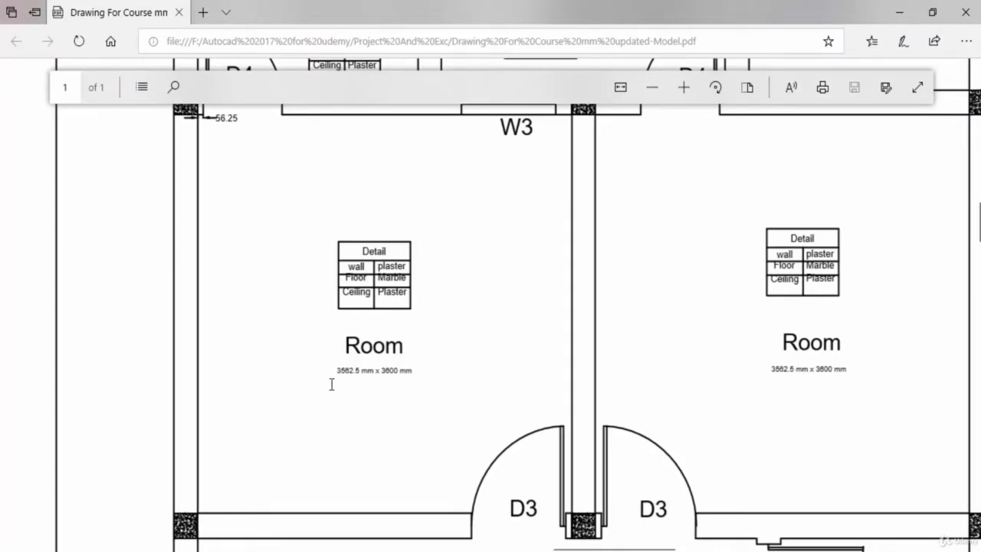
ctrl+scroll(335, 385, up, 3)
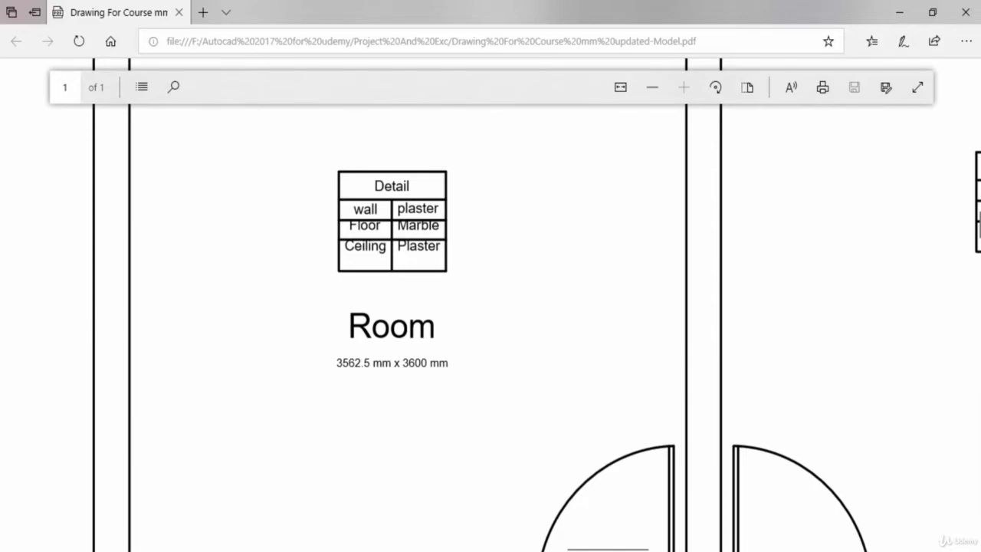
key(alt+Tab)
key(Escape)
text(o)
key(Return)
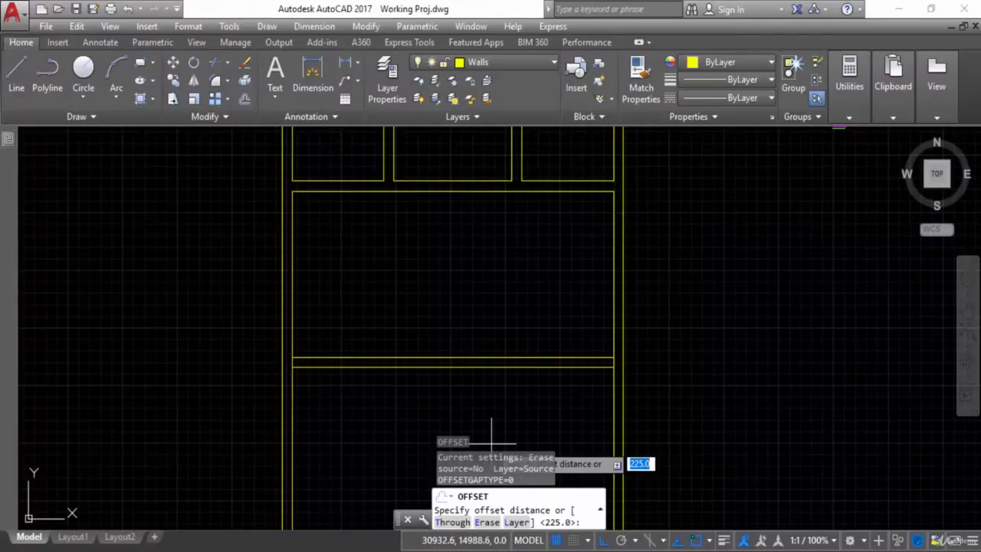
text(3562.5)
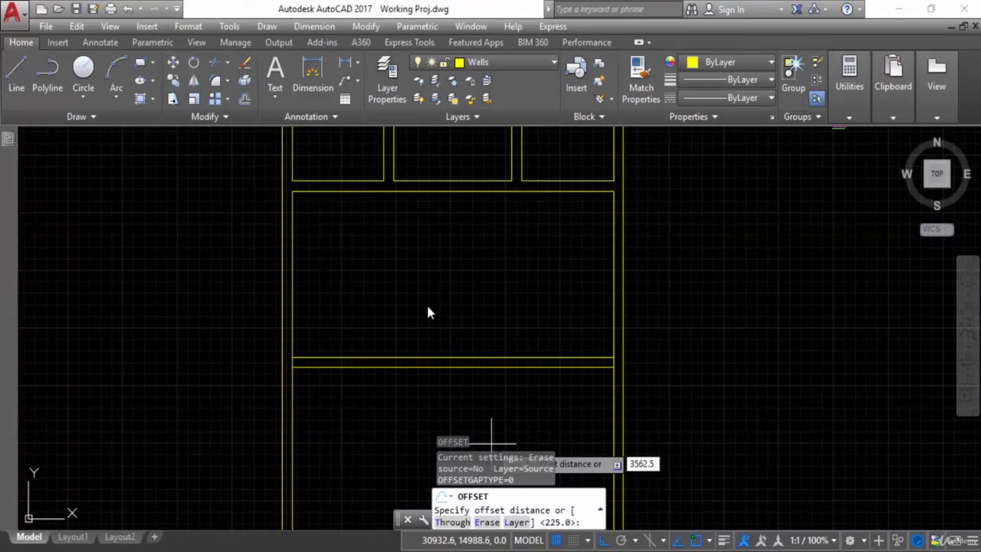
key(Return)
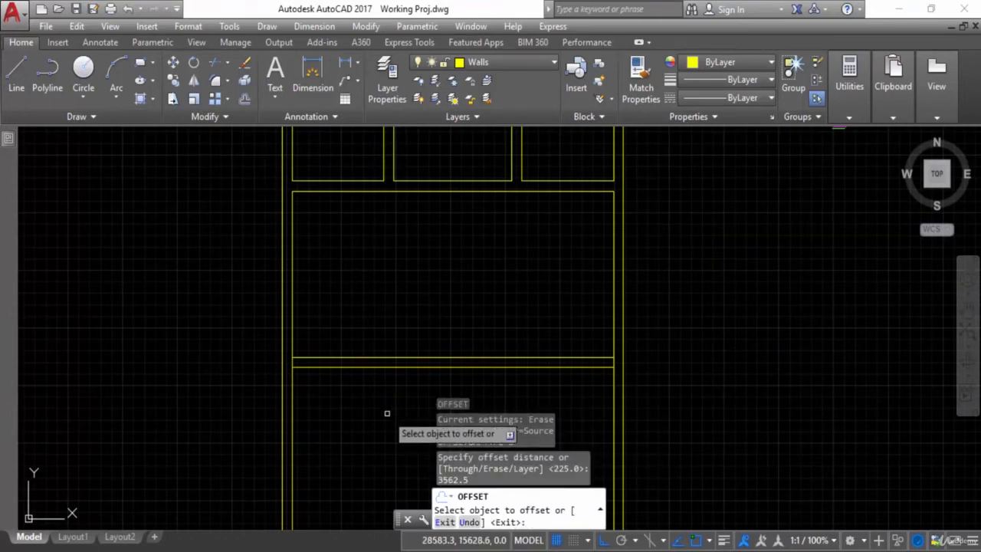
click(294, 273)
click(493, 287)
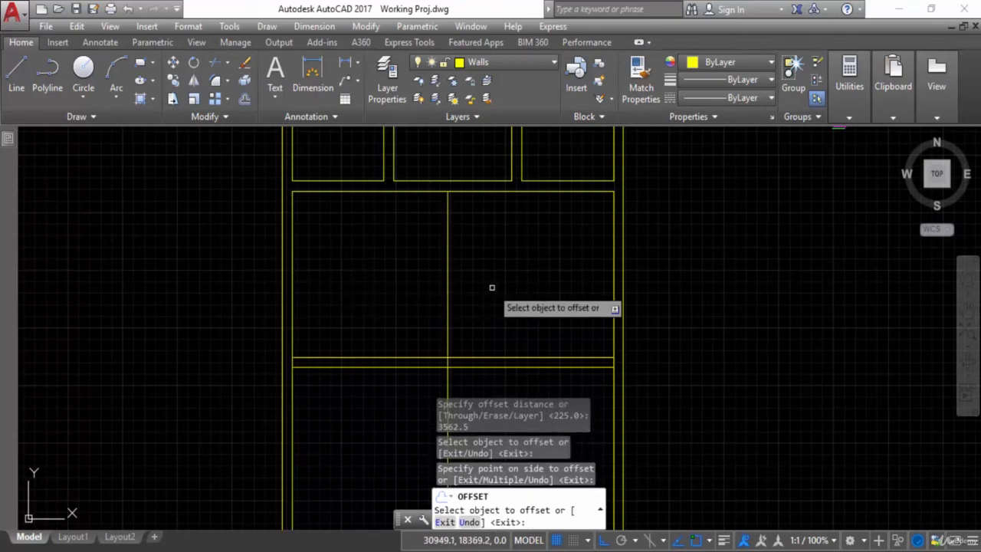
scroll(492, 287, down, 2)
key(Escape)
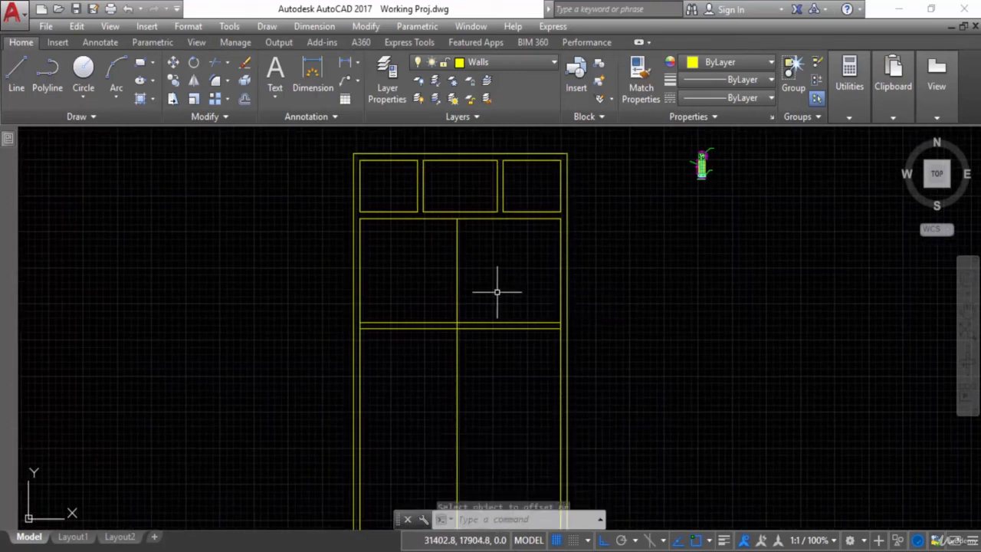
- Offset the new vertical line 225 mm to the right to form the dividing wall between the two rooms
key(Return)
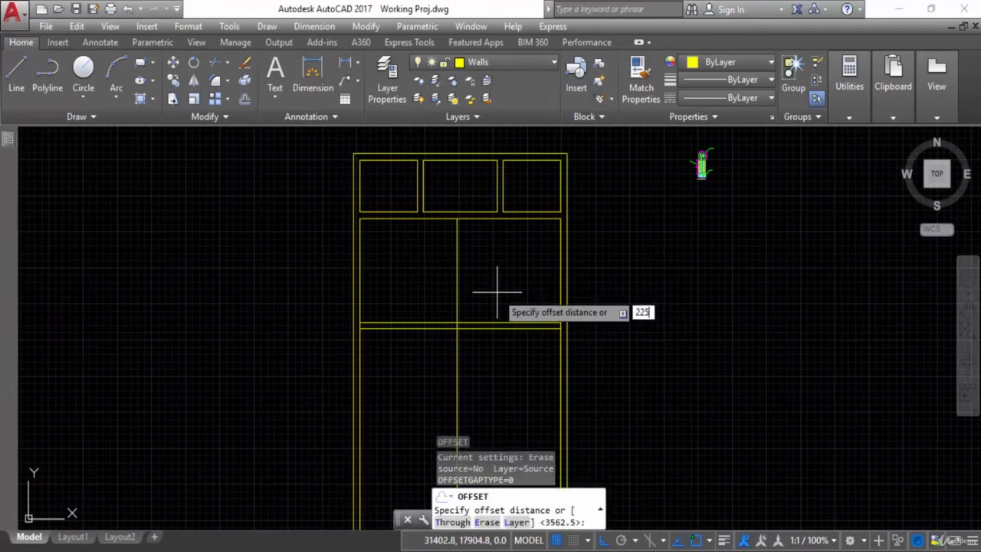
key(Return)
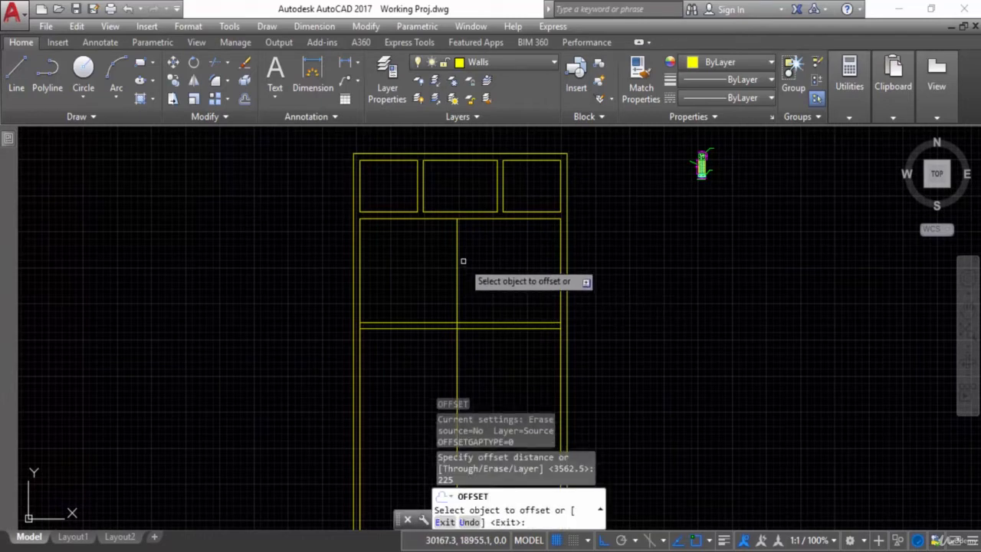
click(458, 258)
click(469, 257)
middle_drag(478, 368, 478, 306)
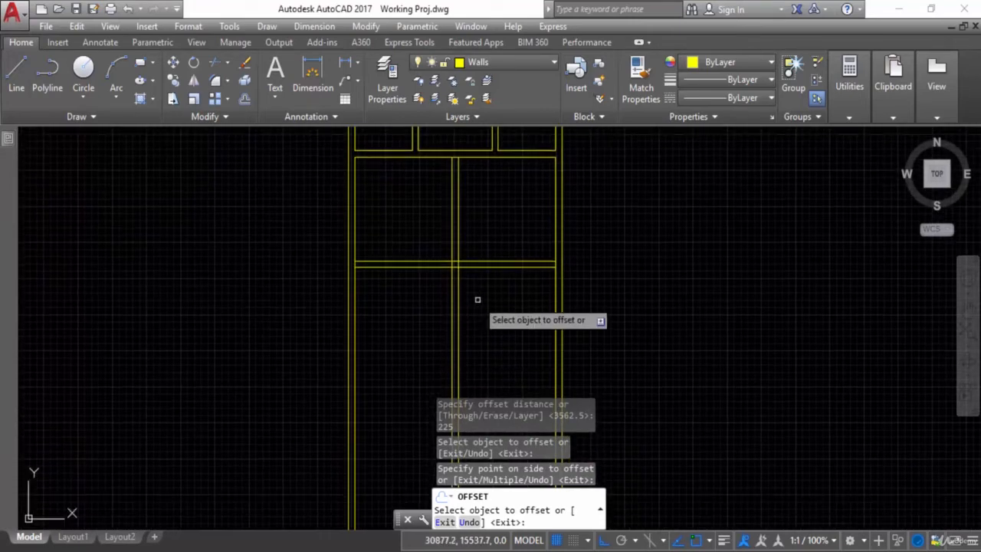
scroll(480, 300, up, 2)
key(Escape)
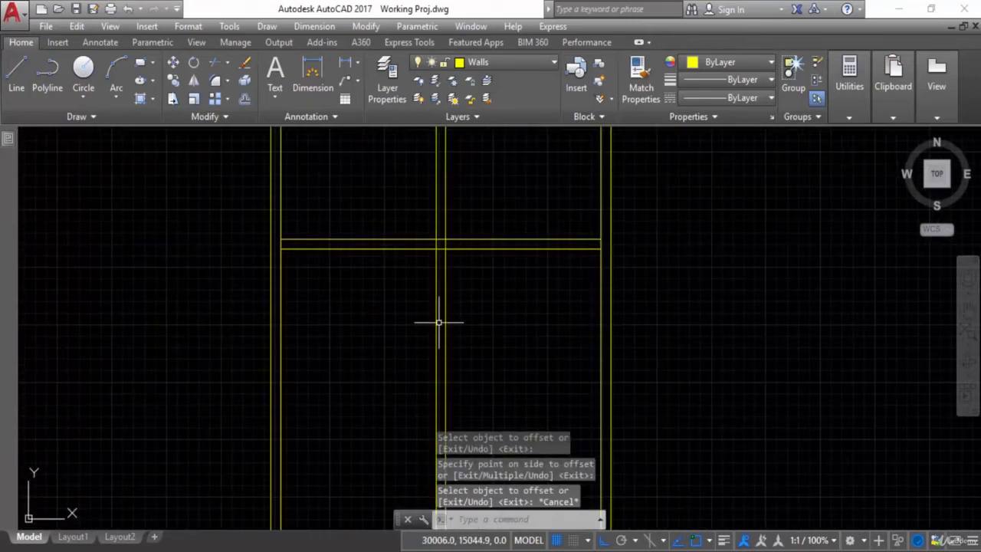
- Trim away the dividing wall lines below the rooms' lower wall and open the junction where the two walls meet
text(tr)
key(Return)
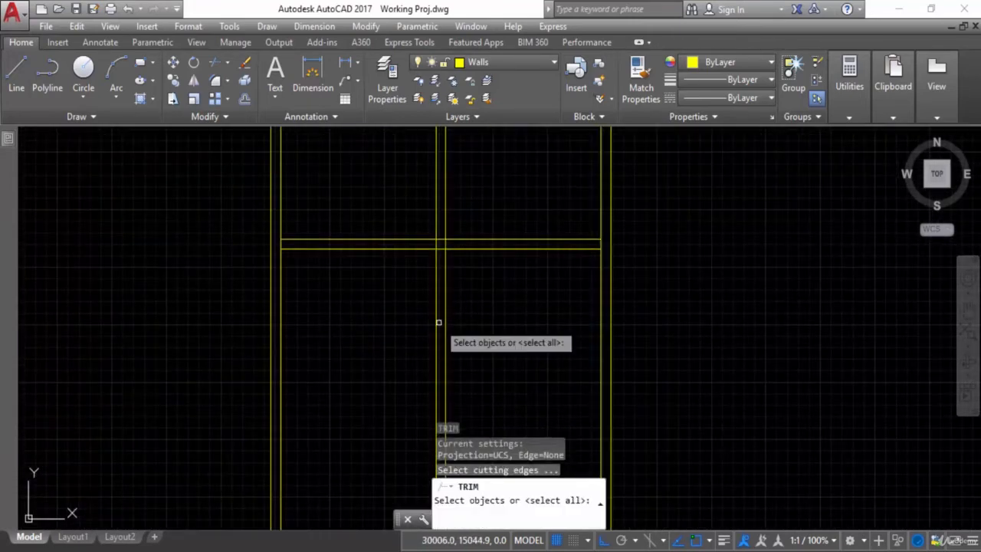
key(Return)
click(464, 291)
click(422, 332)
scroll(442, 232, up, 5)
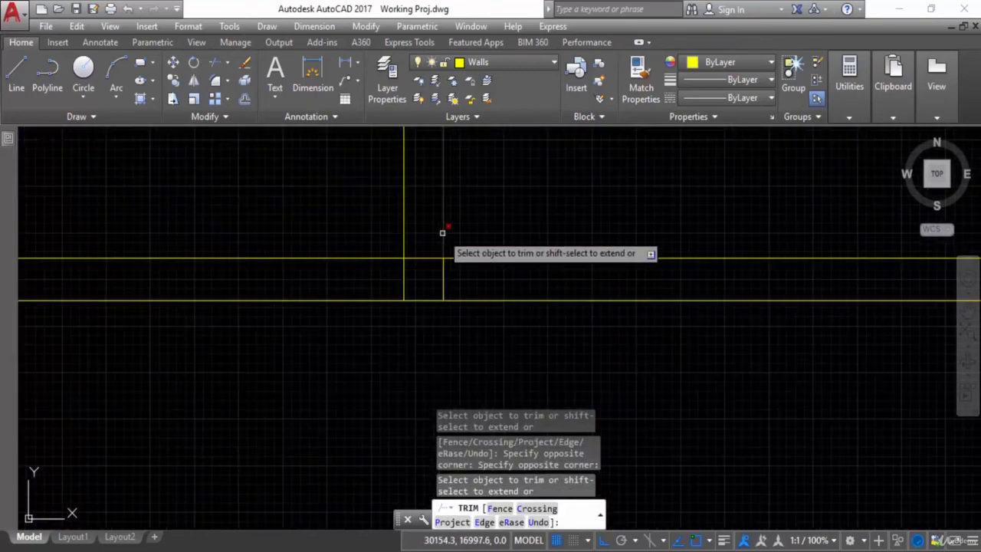
click(434, 241)
click(431, 272)
click(479, 288)
click(373, 290)
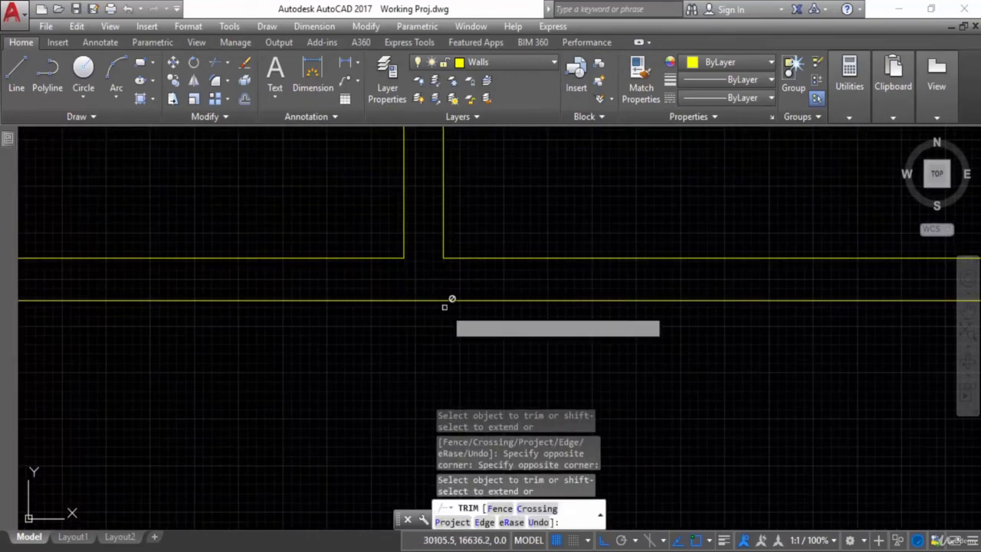
- Trim the inner lines of both outer side walls where the rooms' lower wall joins them
scroll(460, 329, down, 5)
scroll(349, 316, up, 5)
click(406, 342)
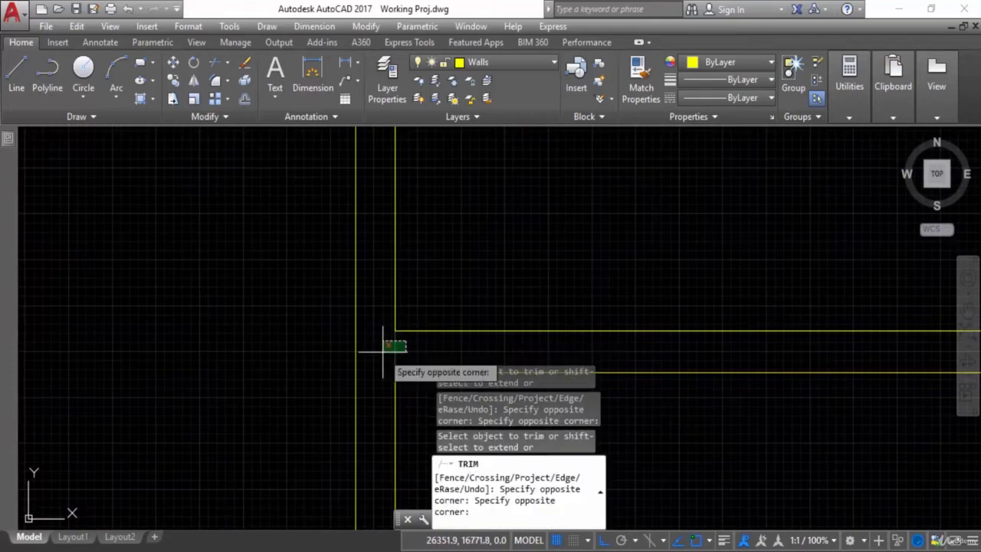
click(383, 352)
scroll(476, 366, down, 4)
middle_drag(882, 368, 607, 335)
scroll(607, 334, up, 4)
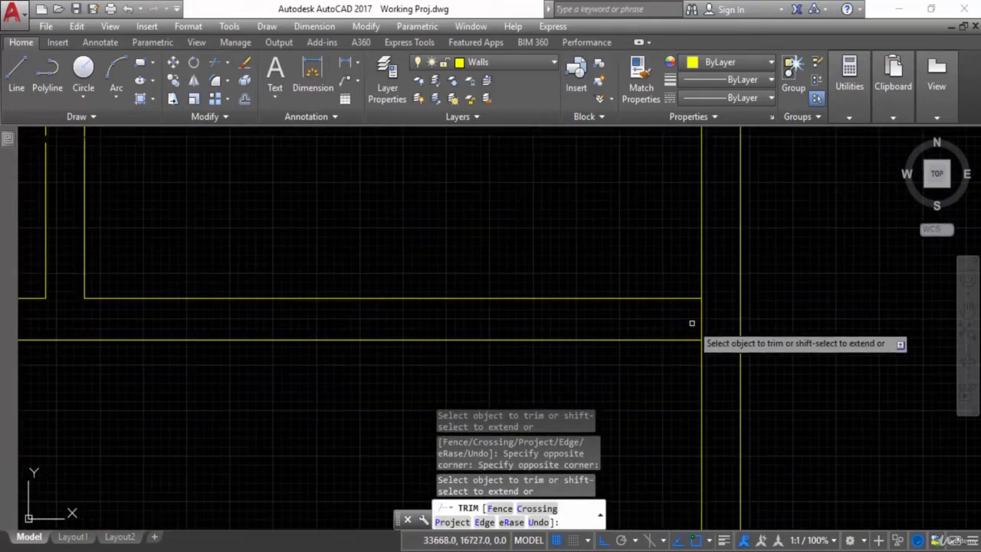
click(692, 322)
click(702, 308)
scroll(647, 338, down, 3)
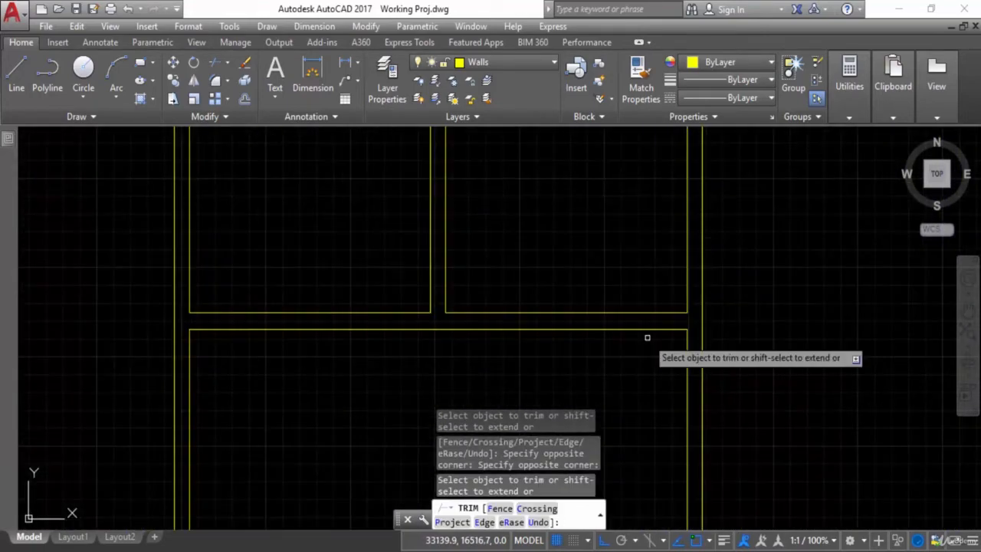
key(Escape)
- Switch to the reference PDF and examine the store and kitchen layout and sizes below the rooms
key(alt+Tab)
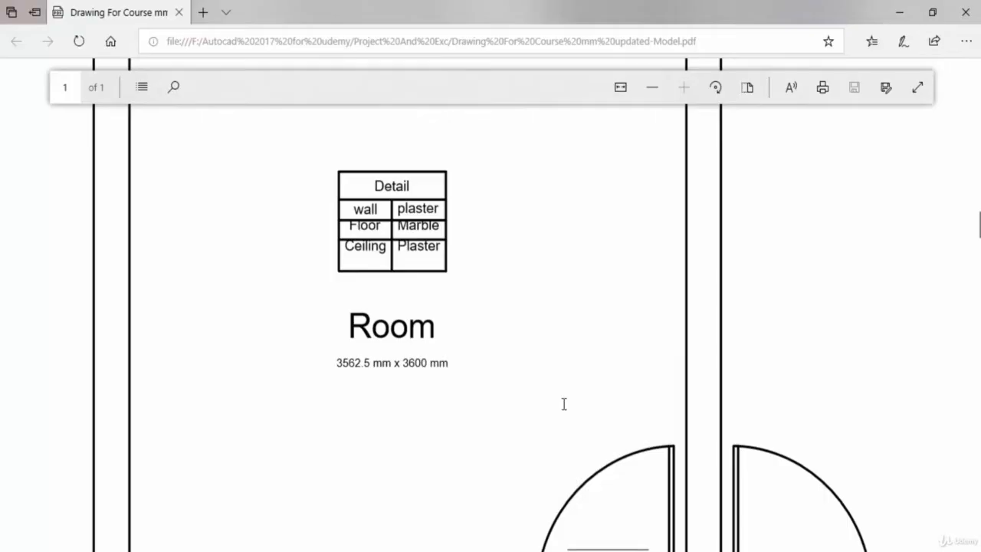
scroll(590, 375, down, 3)
ctrl+scroll(607, 394, down, 1)
ctrl+scroll(606, 394, down, 1)
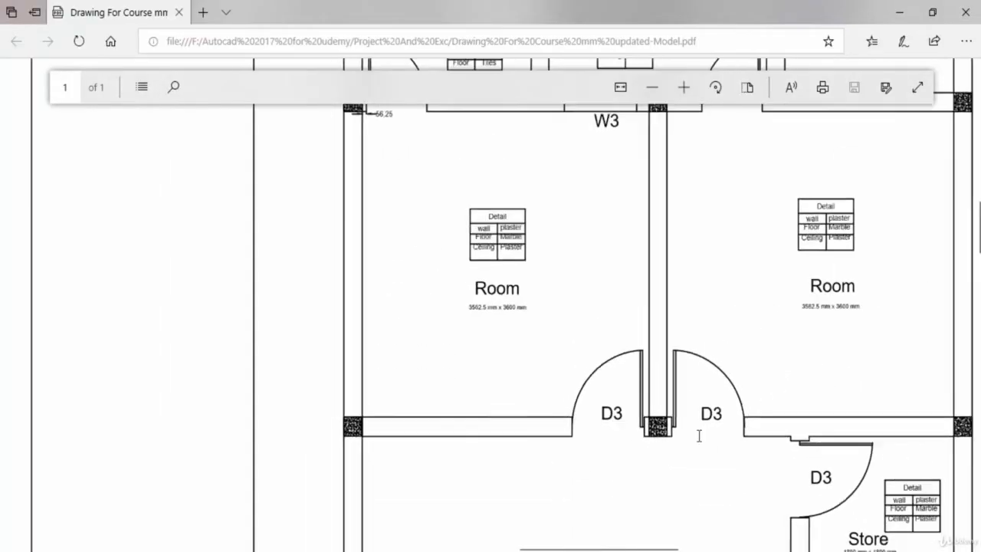
scroll(698, 436, down, 2)
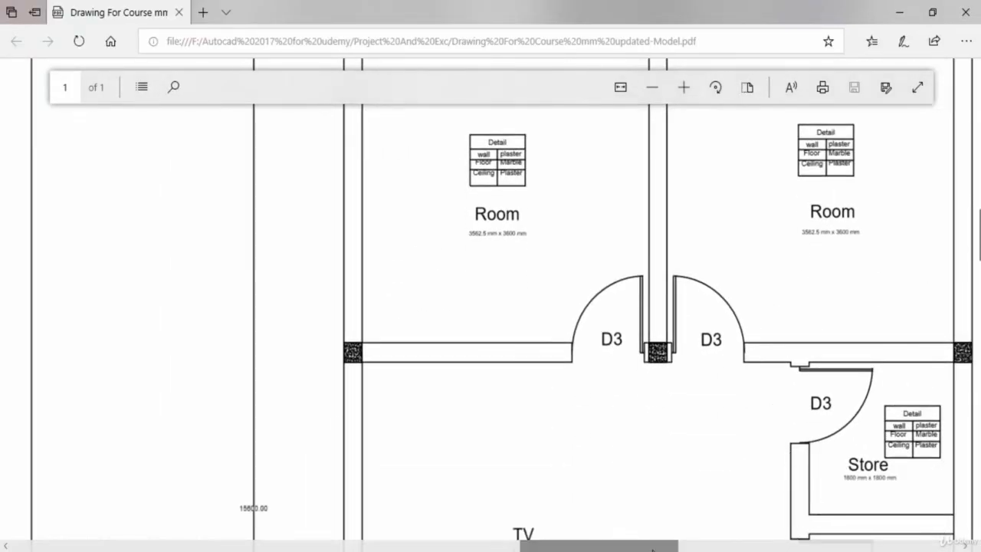
drag(651, 546, 685, 546)
scroll(759, 433, down, 1)
scroll(690, 355, down, 2)
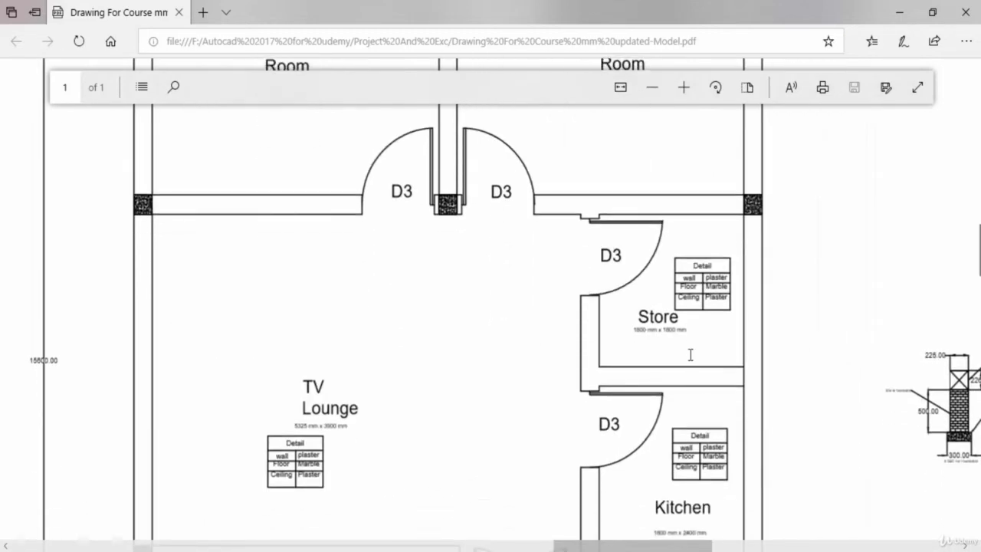
ctrl+scroll(669, 300, up, 4)
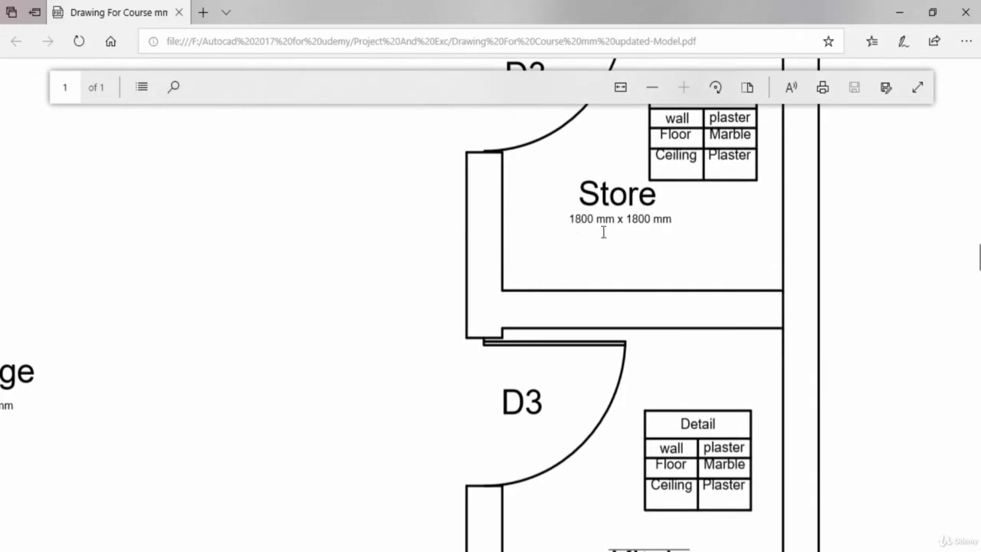
scroll(604, 246, down, 2)
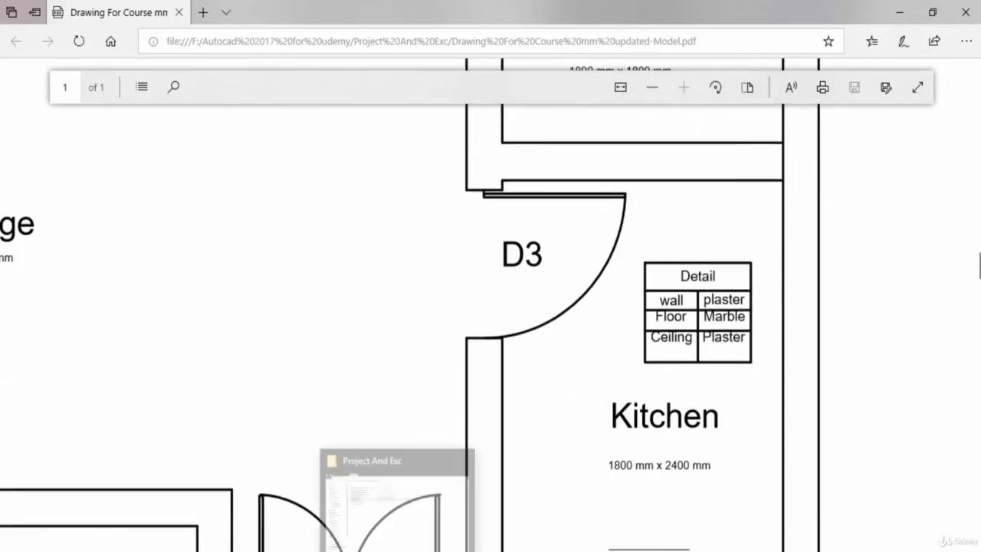
- Return to AutoCAD and offset the right inner wall line below the rooms 1800 mm to the left
click(369, 550)
key(Escape)
key(Escape)
key(Escape)
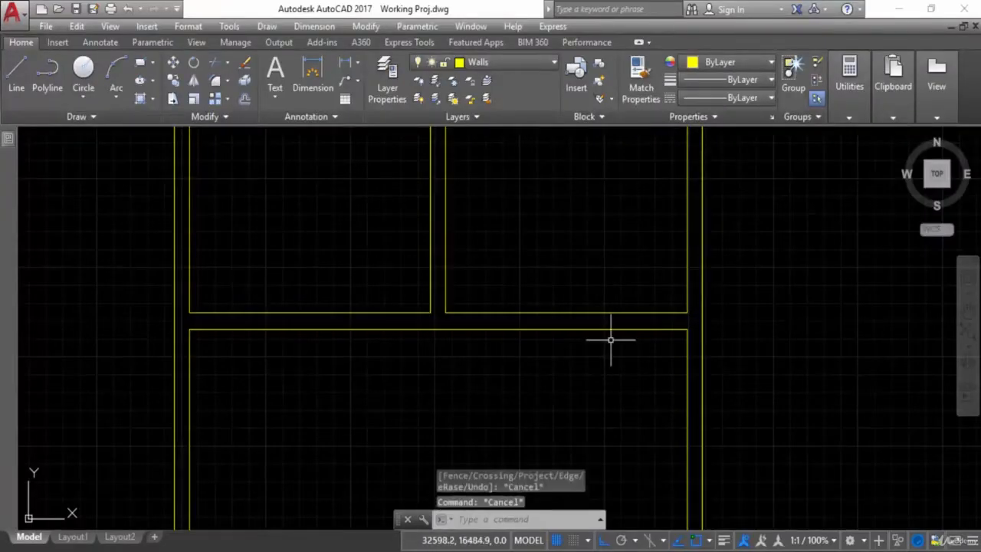
text(o)
key(Return)
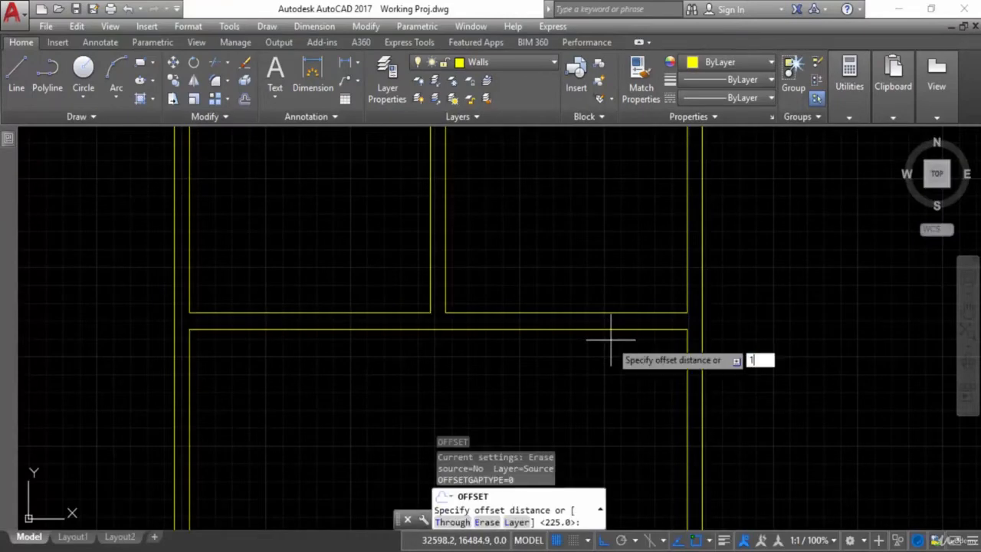
key(Return)
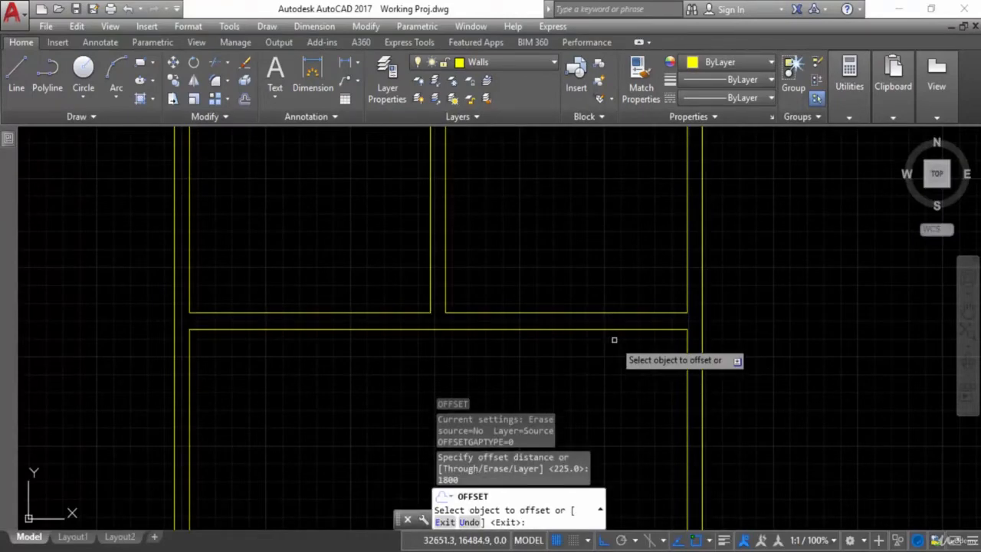
scroll(682, 406, down, 3)
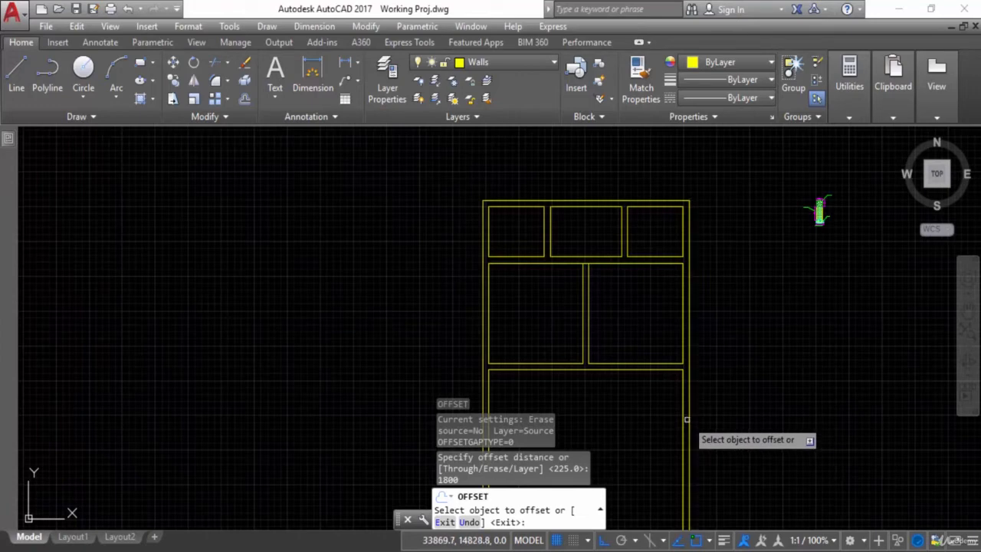
click(685, 420)
click(616, 431)
mouse_move(616, 431)
middle_down()
mouse_move(629, 364)
mouse_move(621, 345)
middle_up()
key(Escape)
key(Escape)
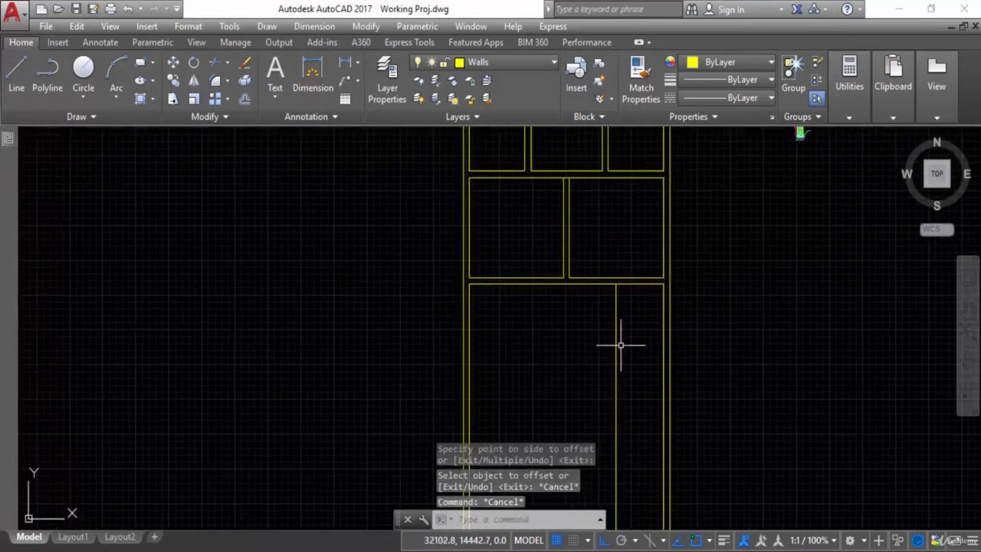
- Offset the new vertical line 225 mm to the left to form the side wall of the store and kitchen
text(o)
key(Return)
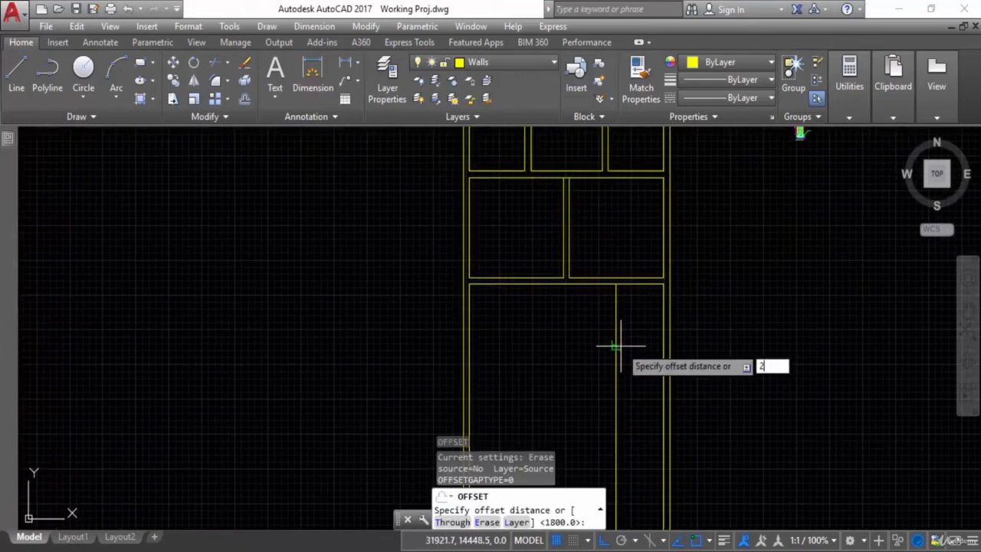
key(Return)
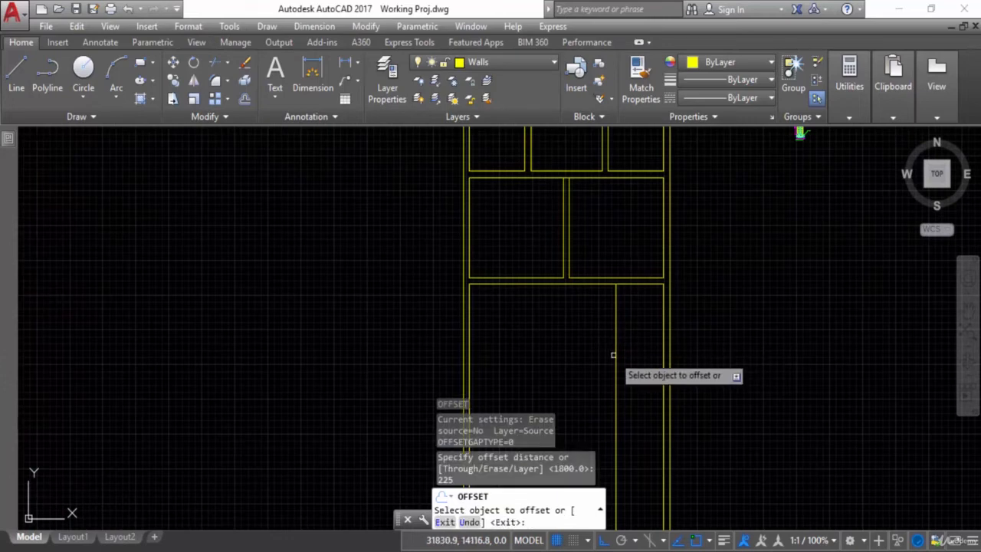
click(616, 359)
click(596, 365)
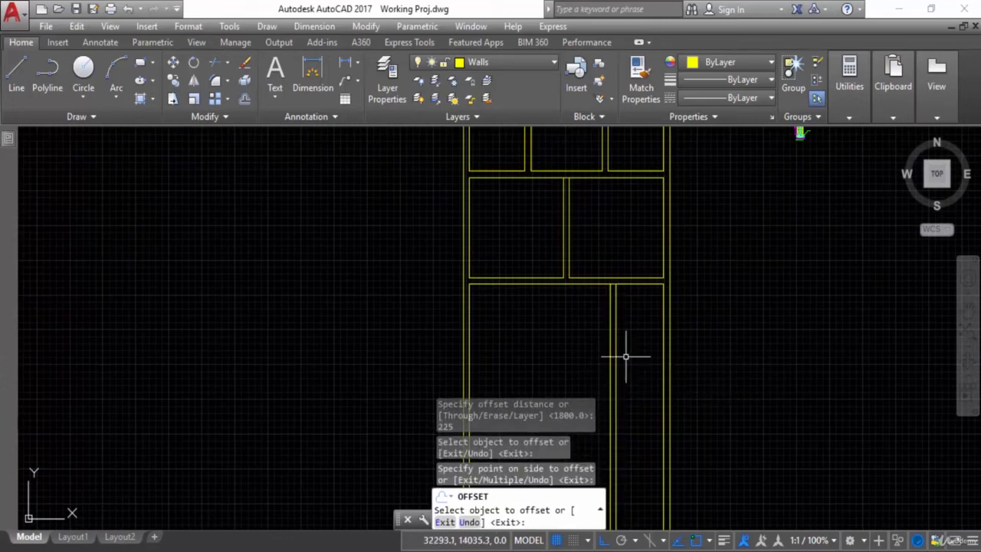
key(Escape)
scroll(631, 311, up, 2)
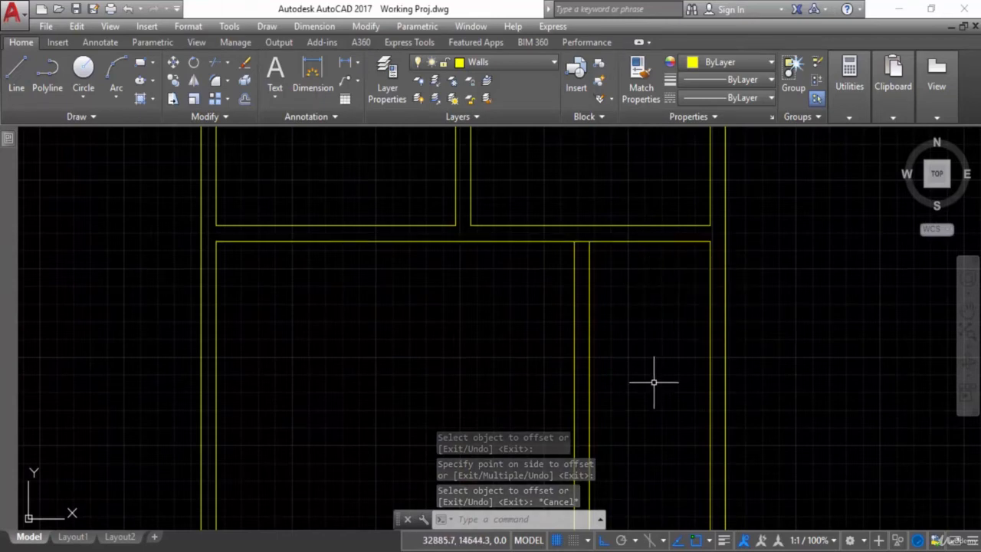
scroll(652, 372, down, 2)
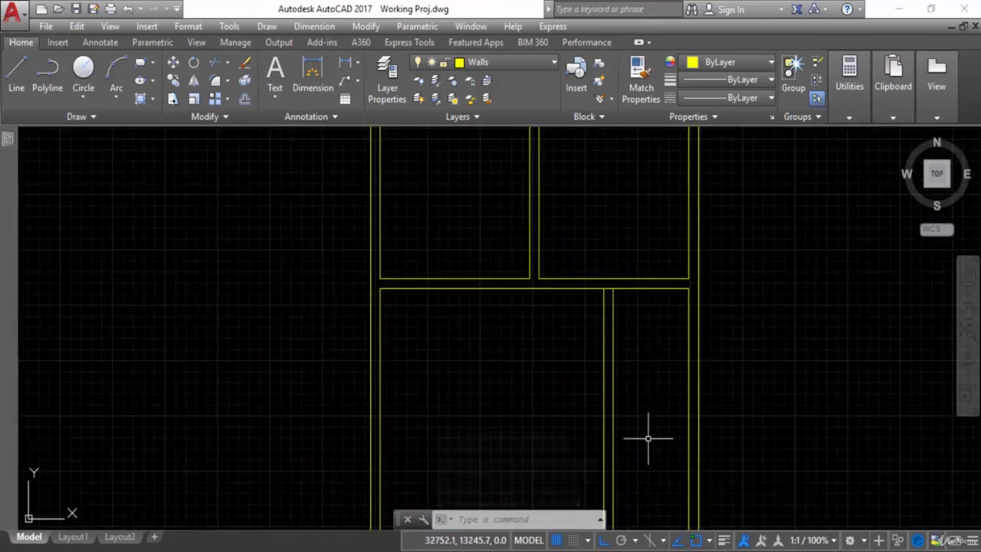
- Check the store size in the reference PDF, then offset the lower line of the rooms' lower wall 1800 mm downward in AutoCAD
mouse_move(368, 549)
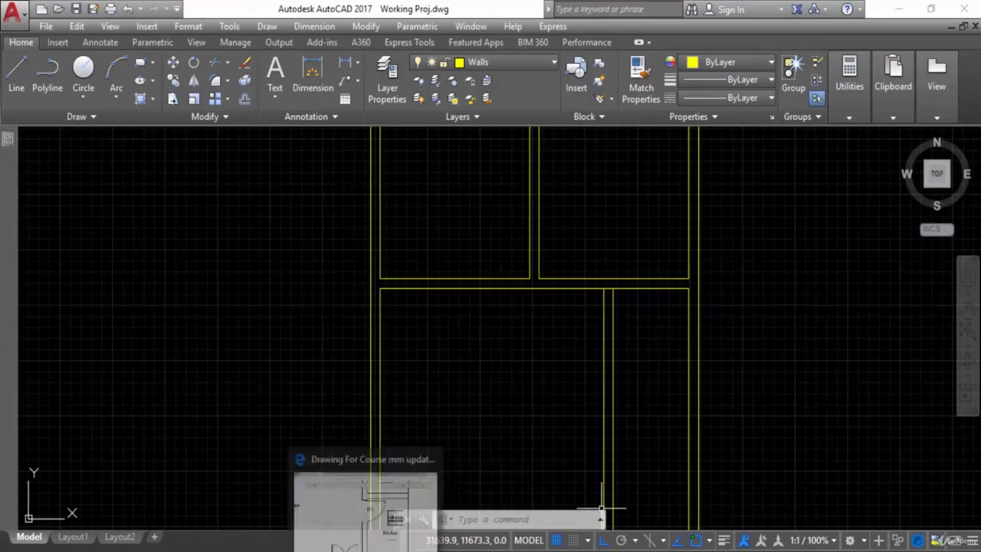
click(368, 533)
scroll(667, 406, down, 1)
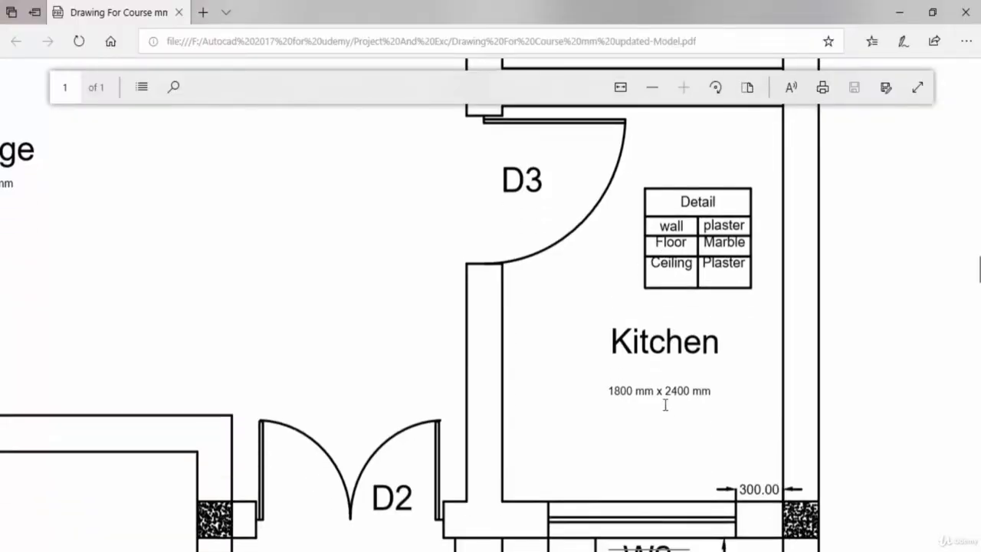
scroll(690, 376, up, 5)
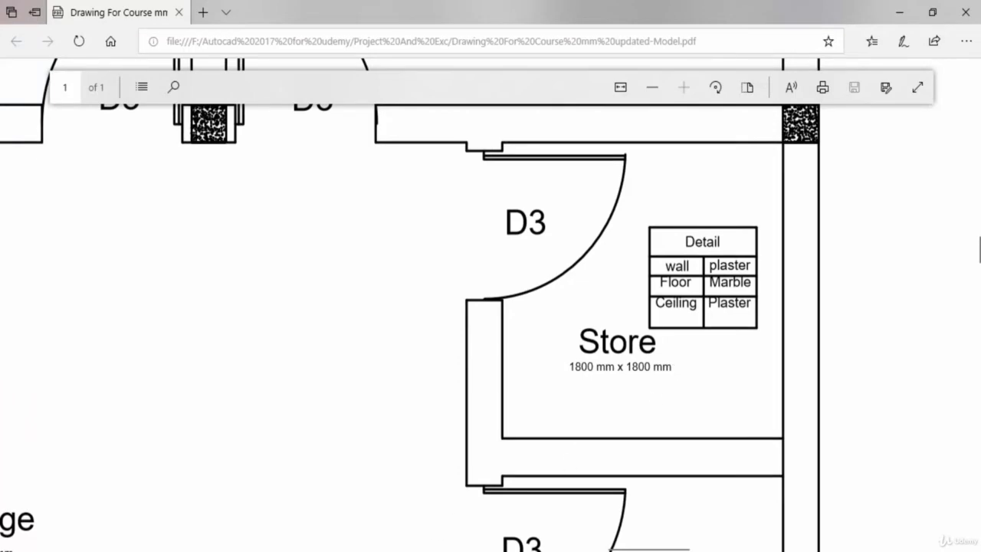
click(406, 549)
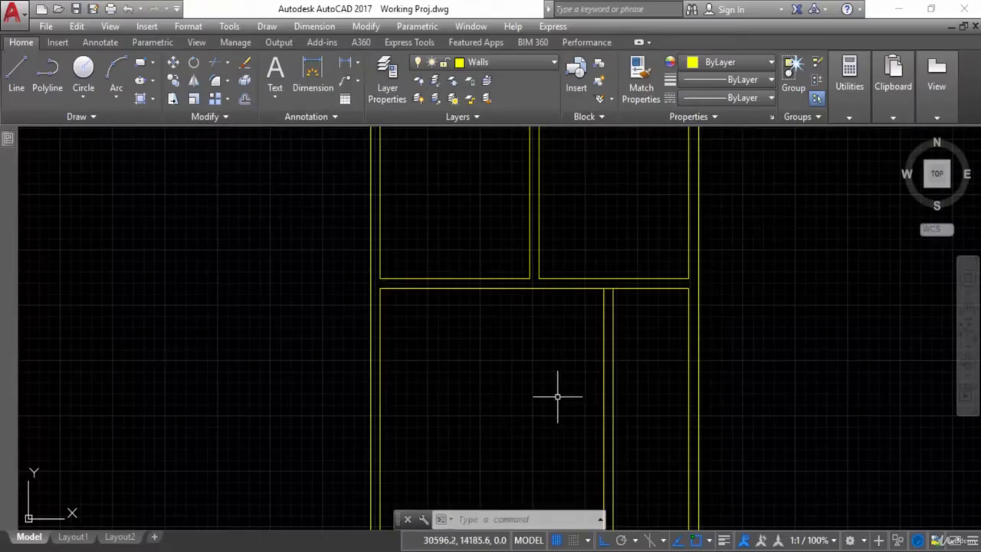
key(Escape)
text(o)
key(Return)
text(1)
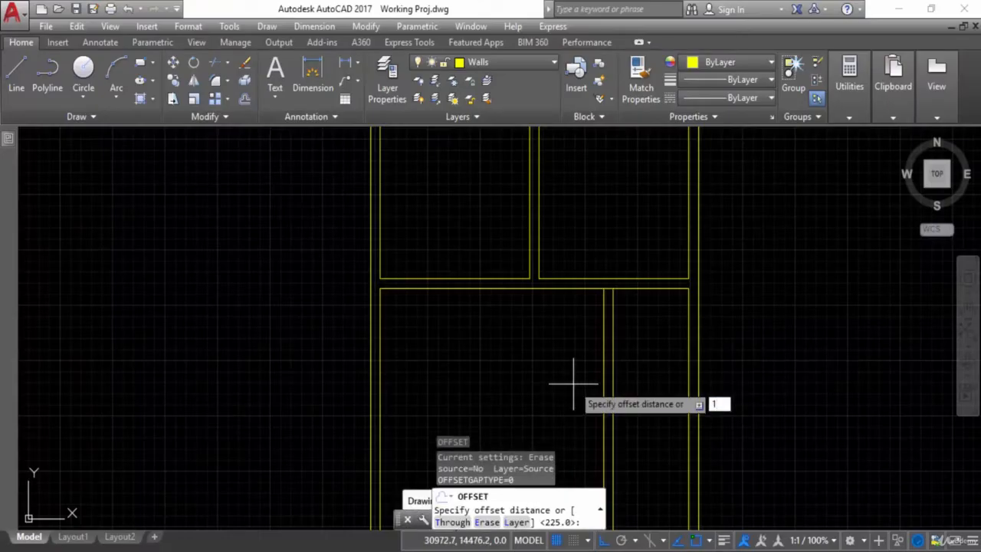
key(Return)
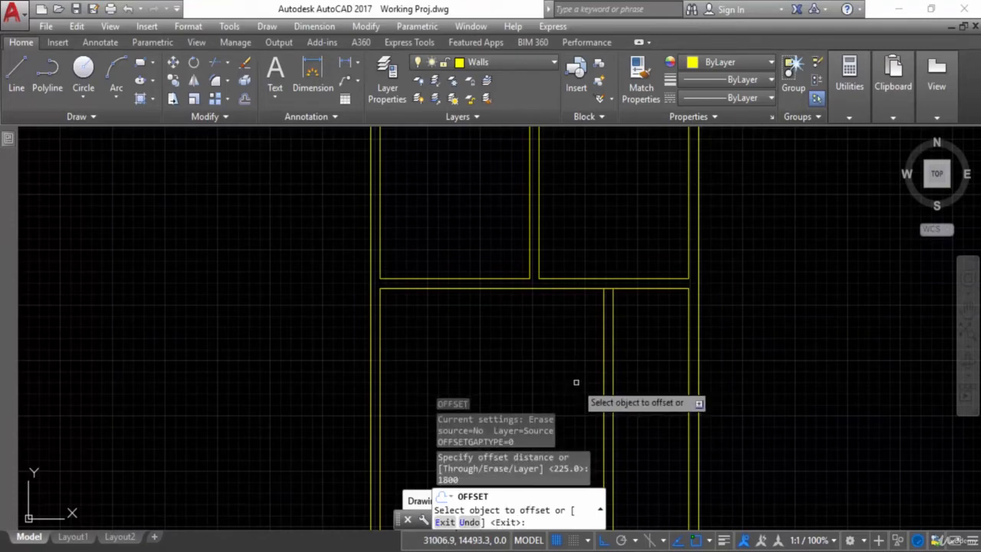
click(661, 289)
click(652, 406)
key(Escape)
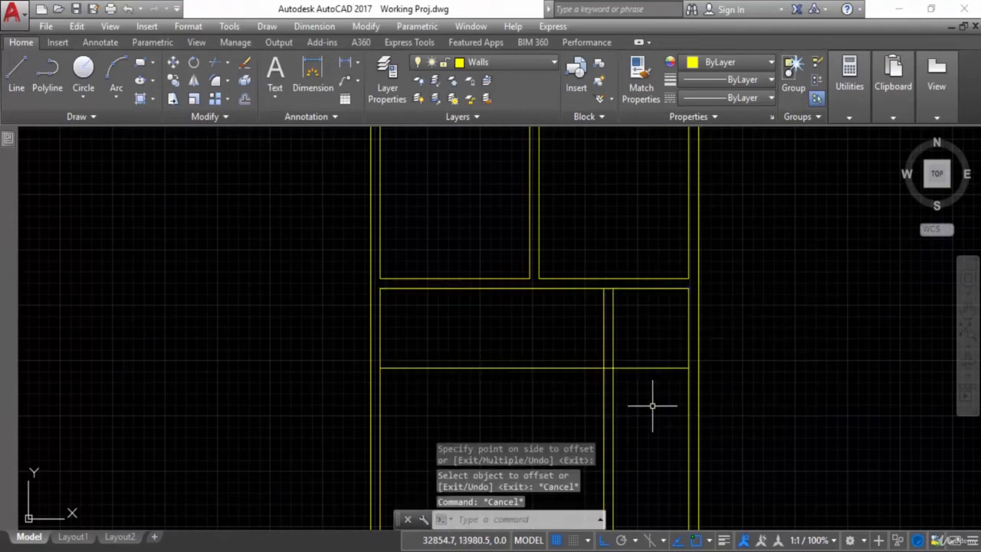
- Offset the new horizontal line 225 mm downward to form the wall between the store and kitchen
text(o)
key(Return)
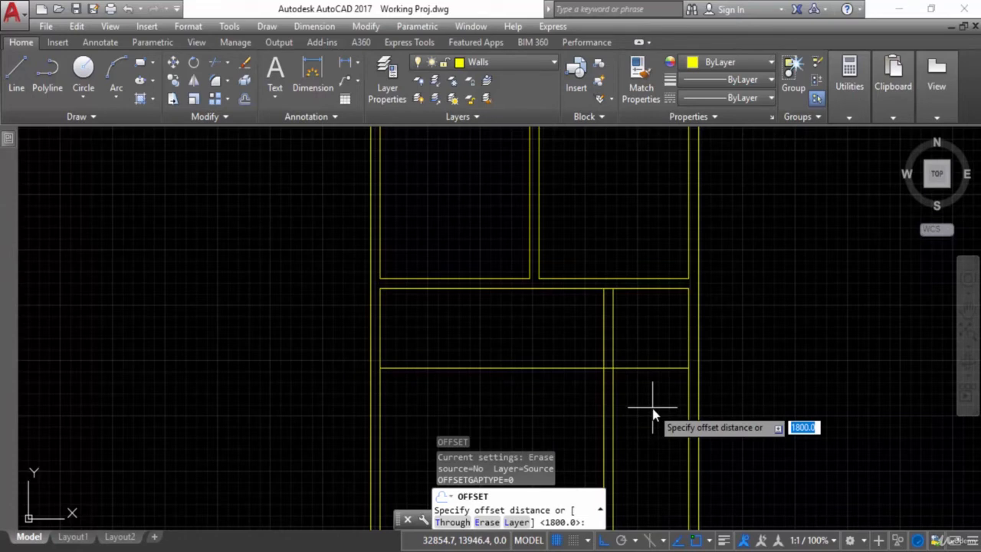
text(225)
key(Return)
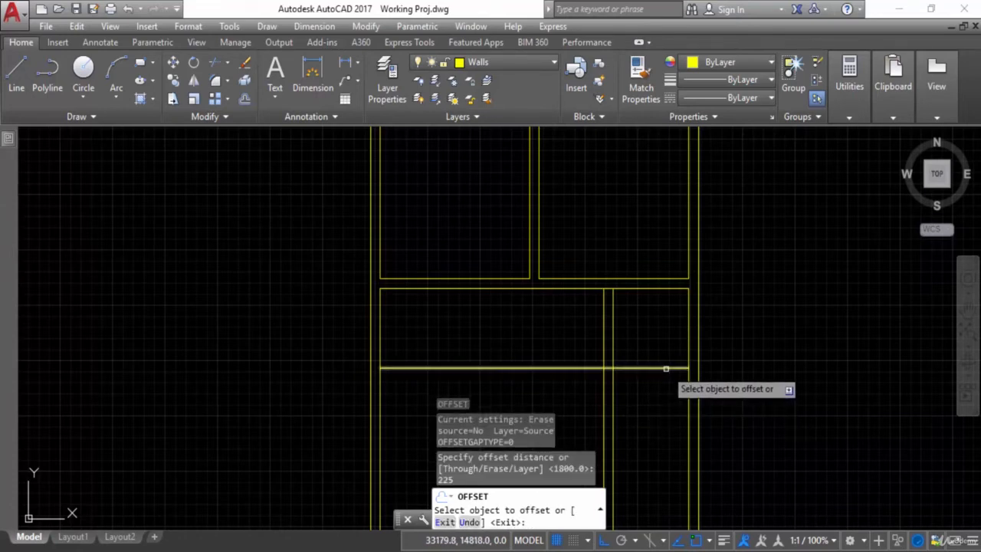
click(665, 369)
click(657, 414)
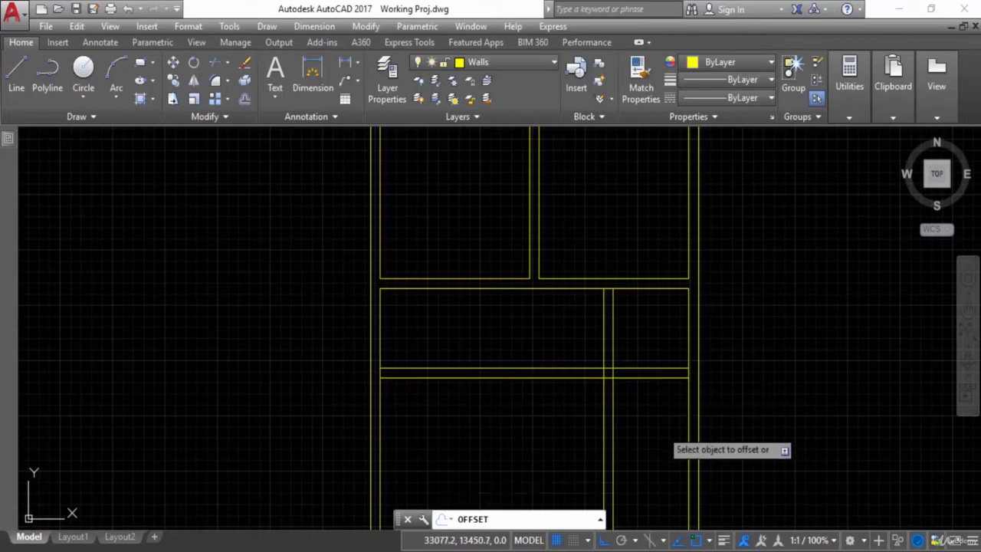
key(Escape)
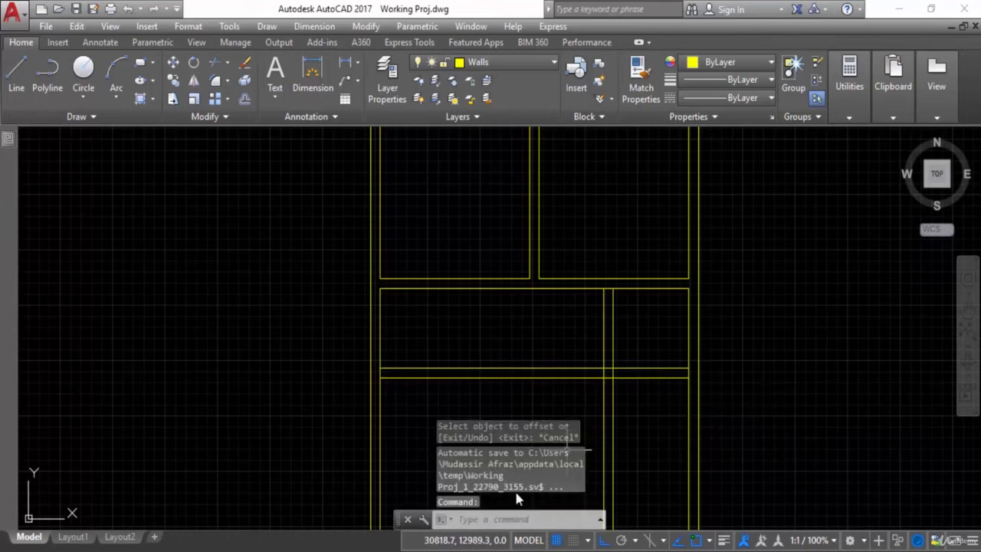
- Check the kitchen size in the reference PDF, then offset the lower line of the store-kitchen wall 2400 mm downward in AutoCAD
key(alt+Tab)
scroll(651, 341, down, 3)
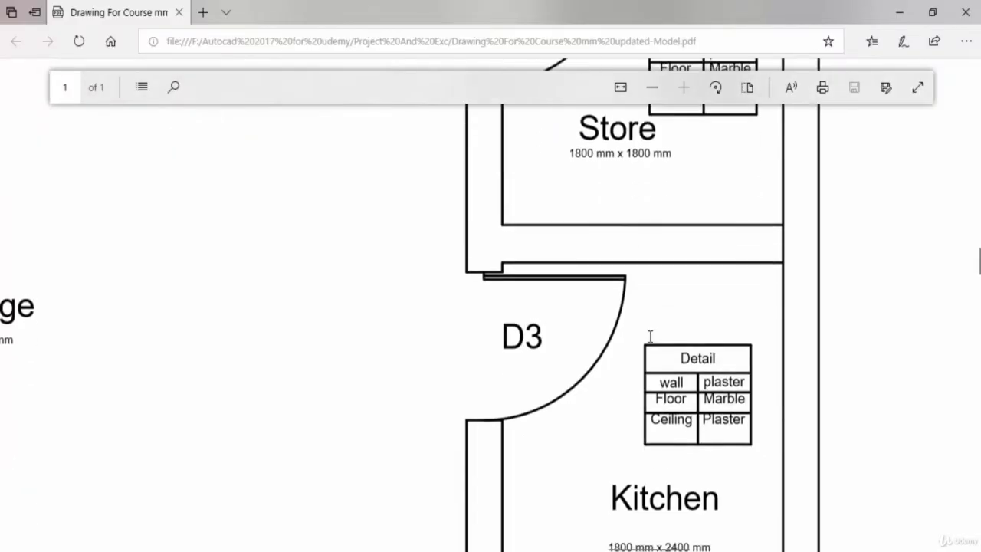
scroll(713, 434, down, 2)
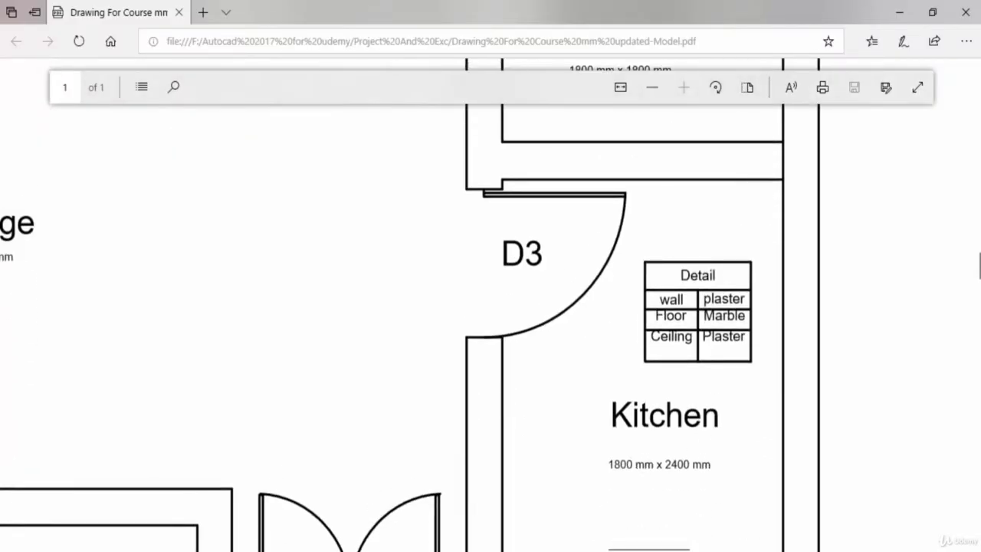
key(alt+Tab)
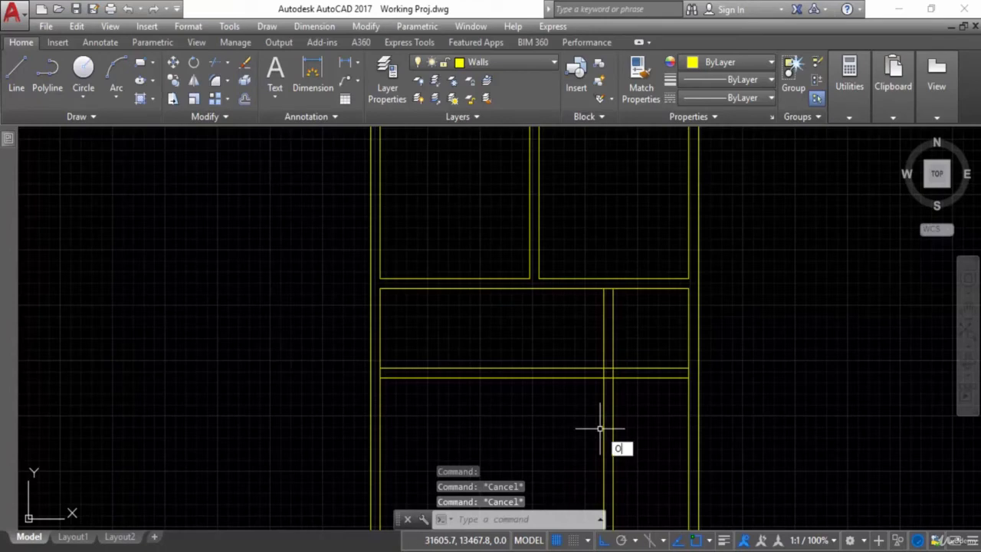
text(o)
key(Return)
key(Return)
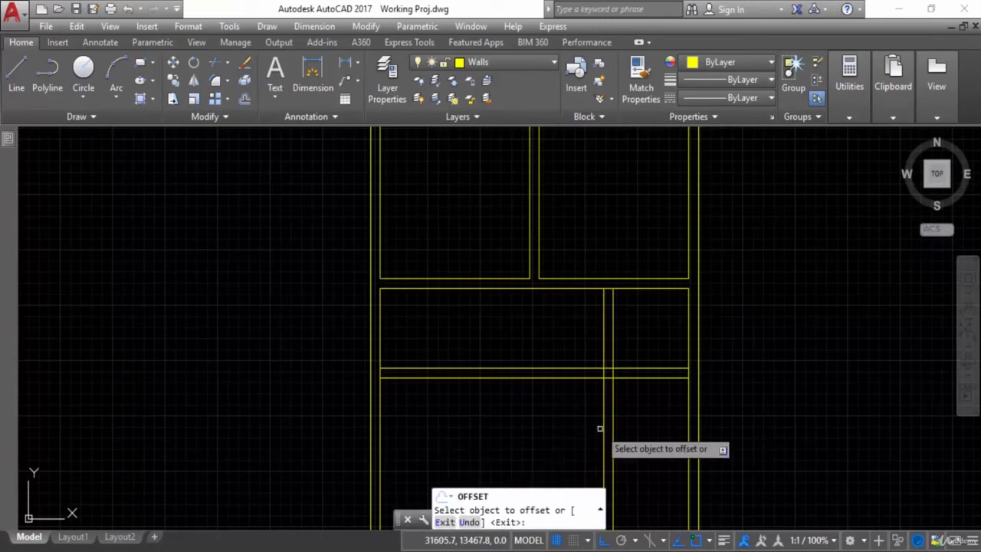
click(664, 378)
click(667, 483)
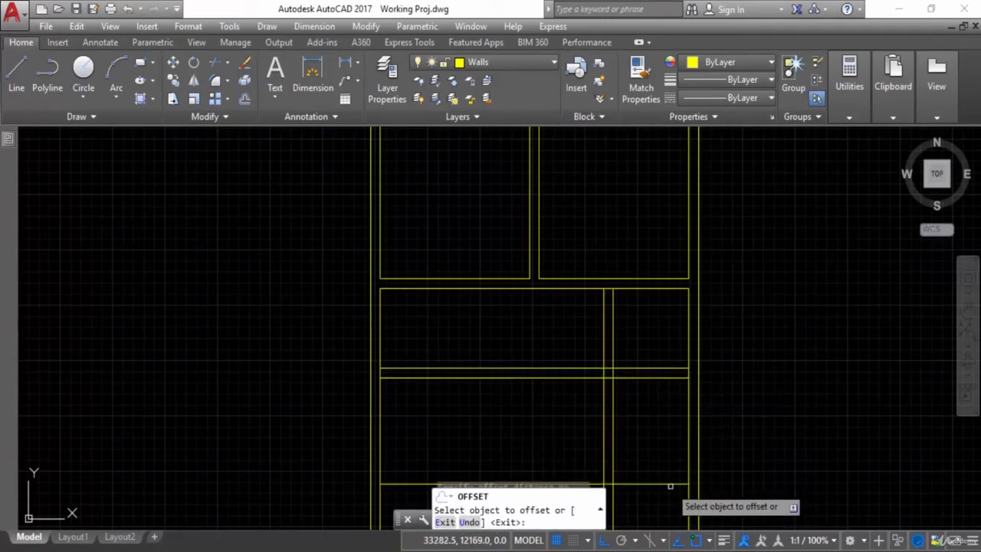
scroll(652, 387, down, 3)
scroll(637, 430, up, 3)
key(Escape)
key(Escape)
key(Escape)
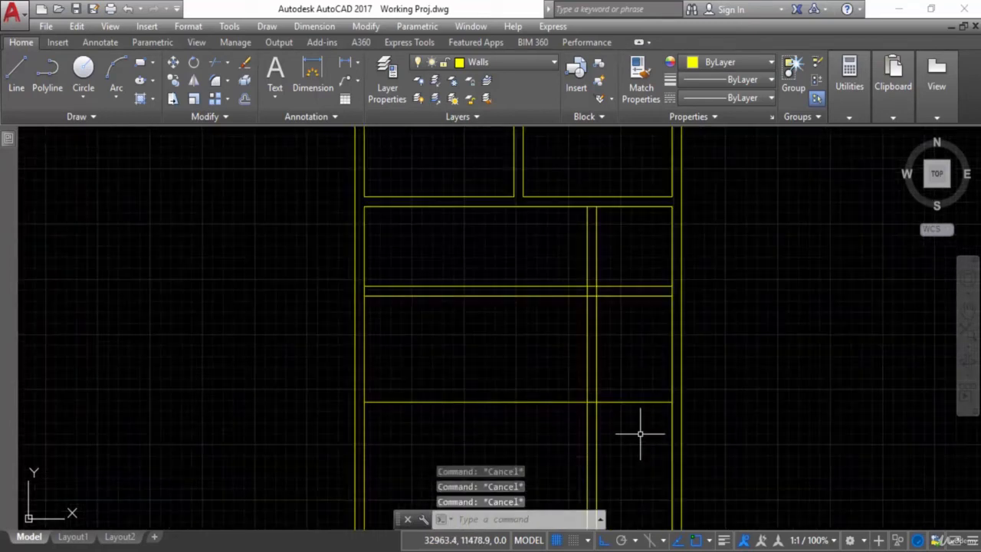
- Offset the new horizontal line 225 mm downward to form the kitchen's lower wall
text(o)
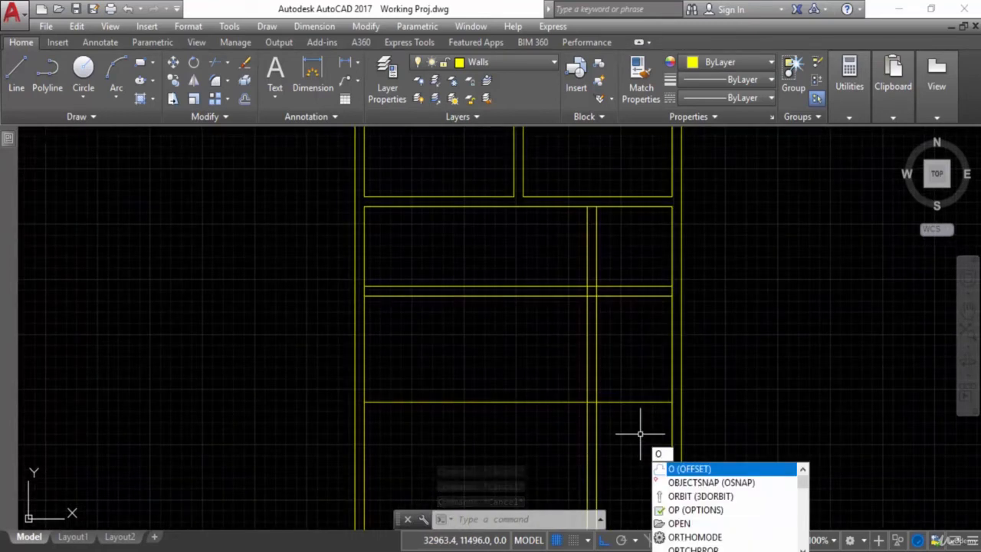
key(Return)
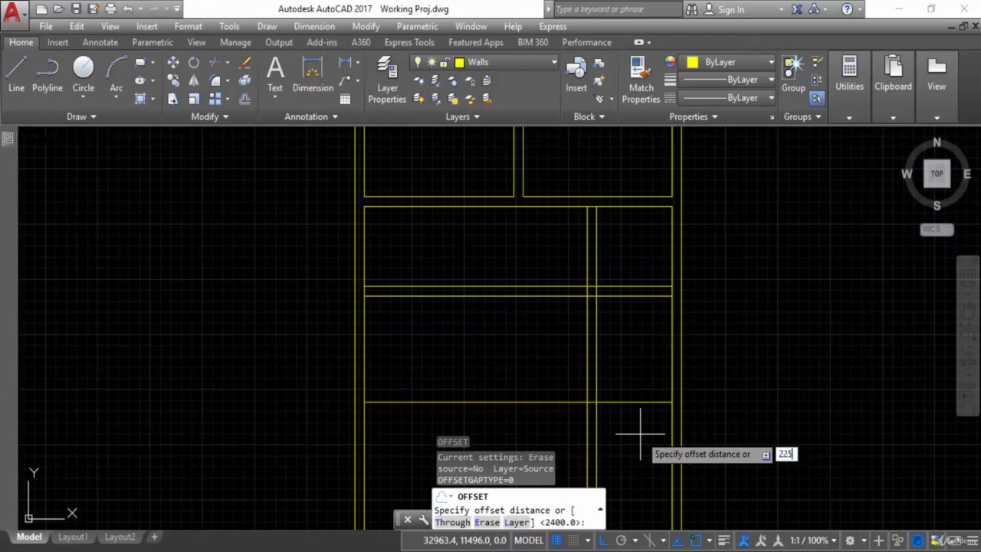
key(Return)
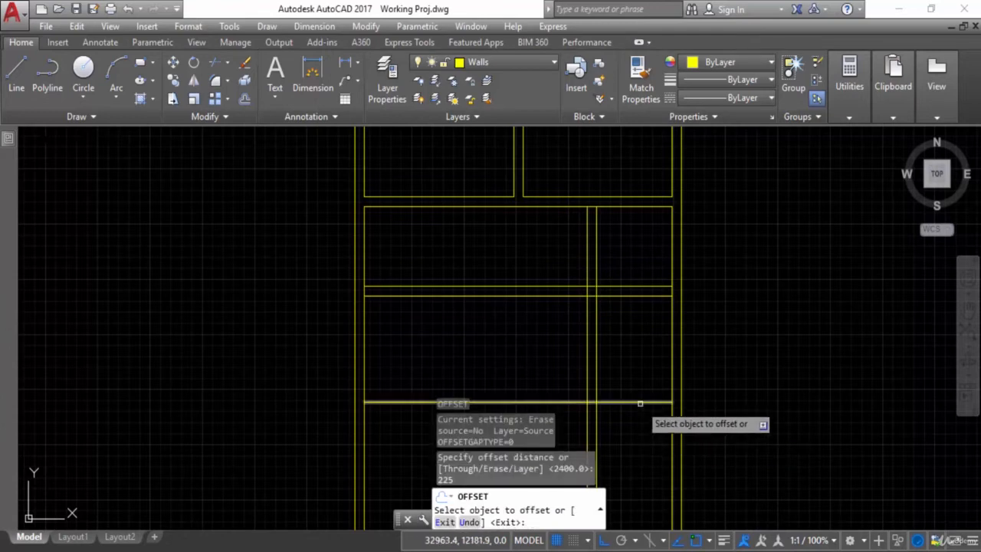
click(644, 400)
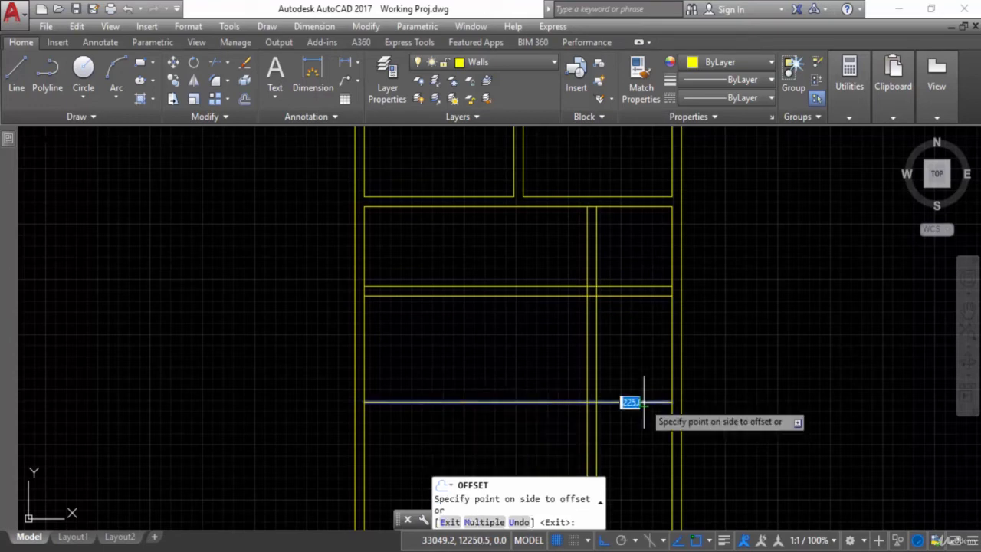
click(639, 431)
- Trim away the side wall lines below the kitchen and both pairs of horizontal wall lines extending left of the side wall
middle_drag(633, 353, 646, 276)
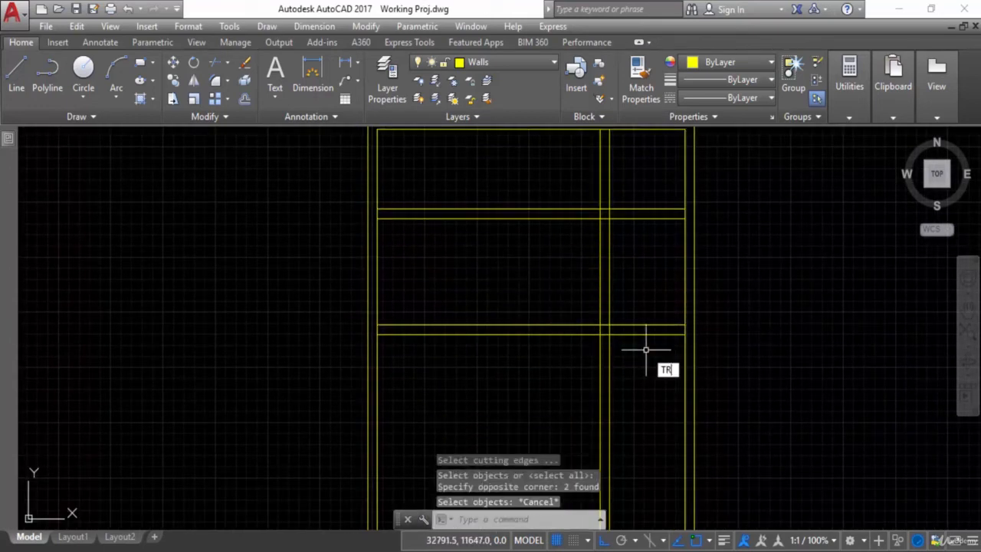
key(Return)
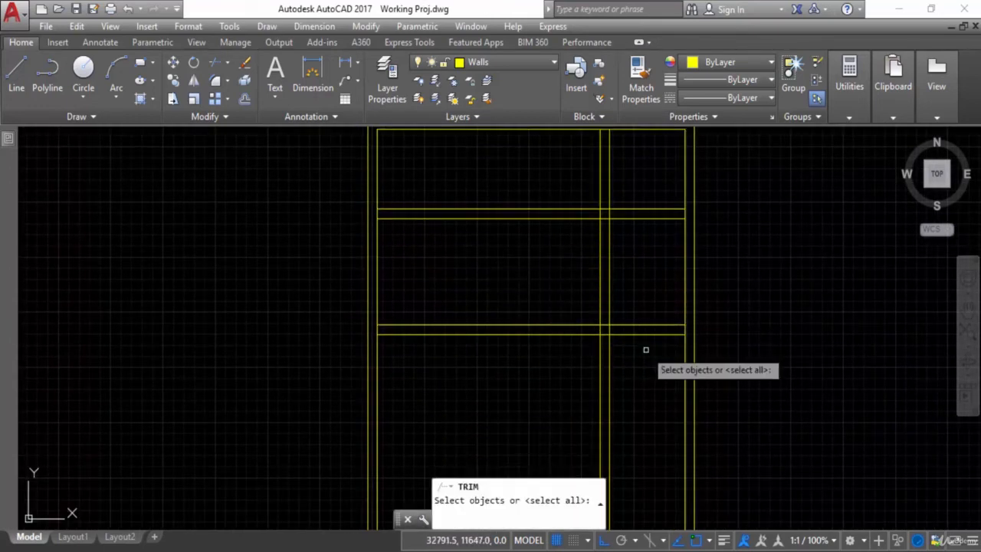
key(Return)
click(633, 364)
click(595, 385)
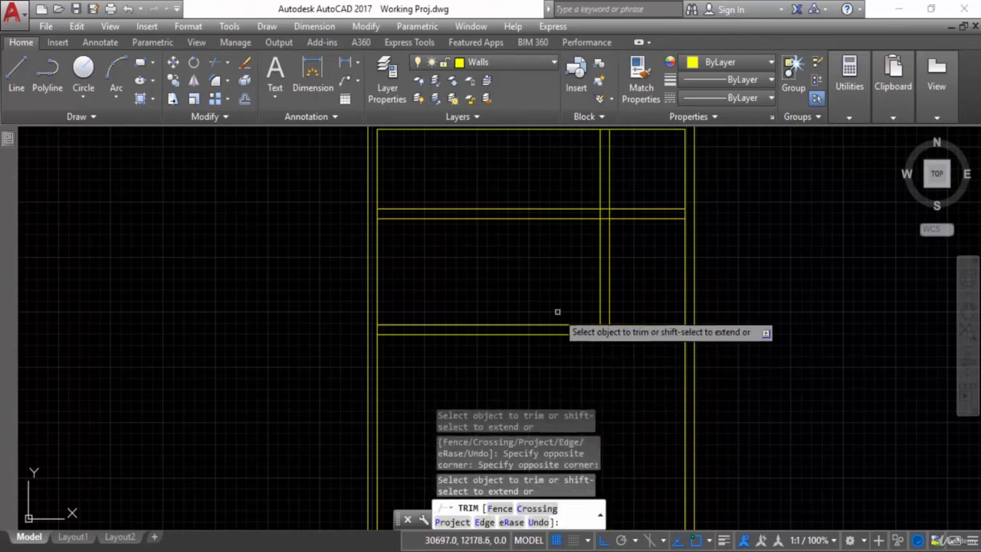
click(565, 273)
click(554, 351)
click(565, 182)
click(558, 244)
- Trim the overlapping inner line ends inside the kitchen's lower-left wall corner
scroll(625, 344, up, 6)
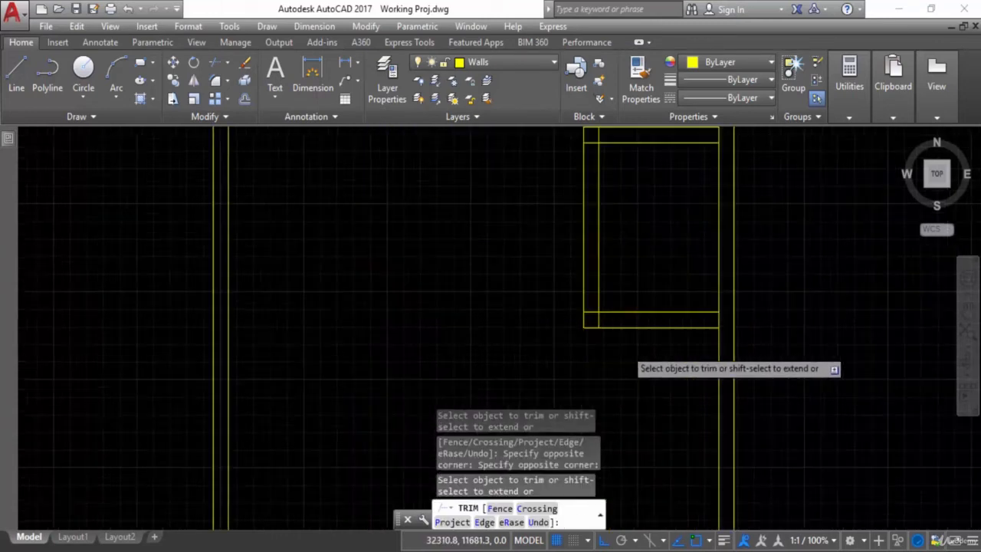
click(592, 278)
click(562, 293)
click(555, 259)
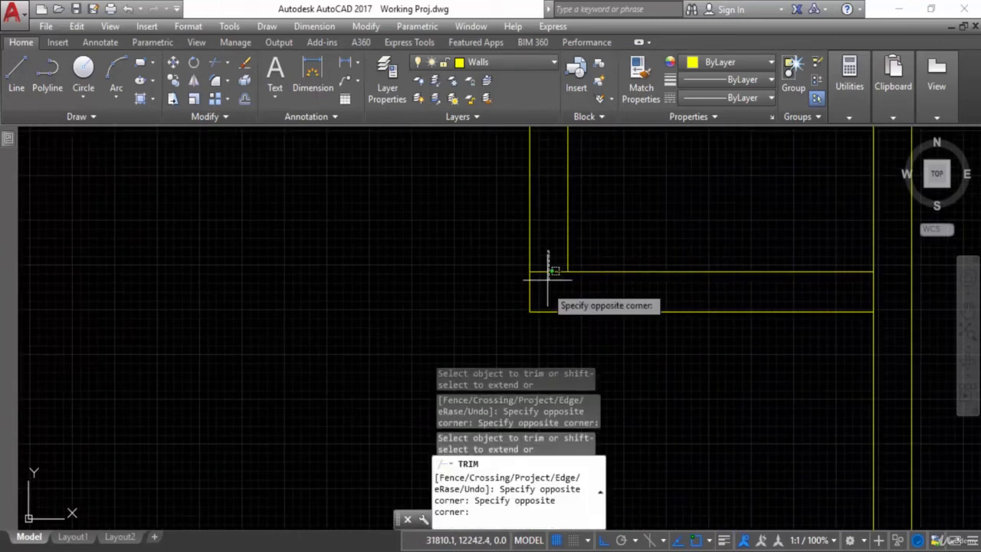
click(546, 284)
- Trim the lines crossing the junction of the store-kitchen wall and the side wall, leaving the junction open
scroll(570, 284, down, 2)
middle_drag(569, 281, 576, 395)
middle_drag(553, 218, 572, 408)
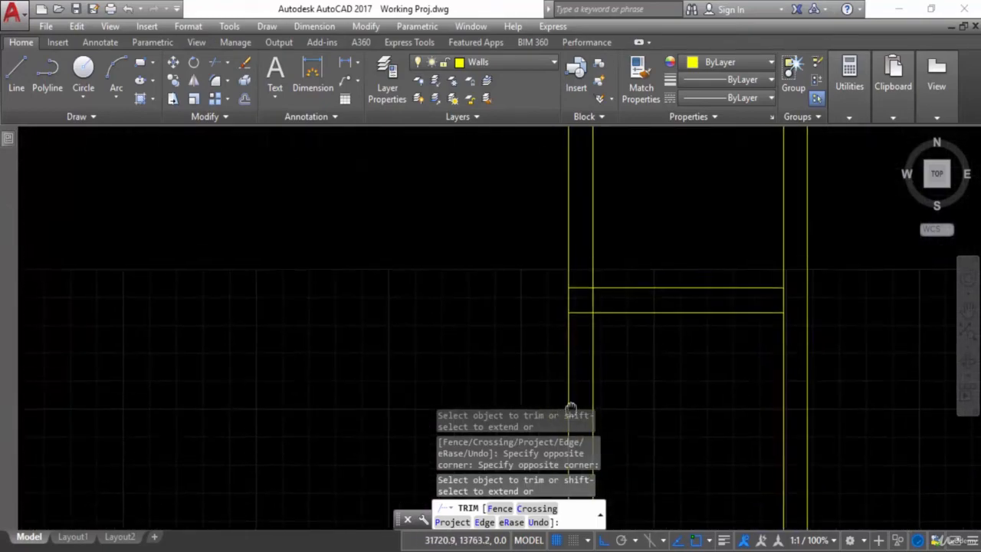
click(576, 243)
click(587, 338)
click(614, 297)
click(579, 297)
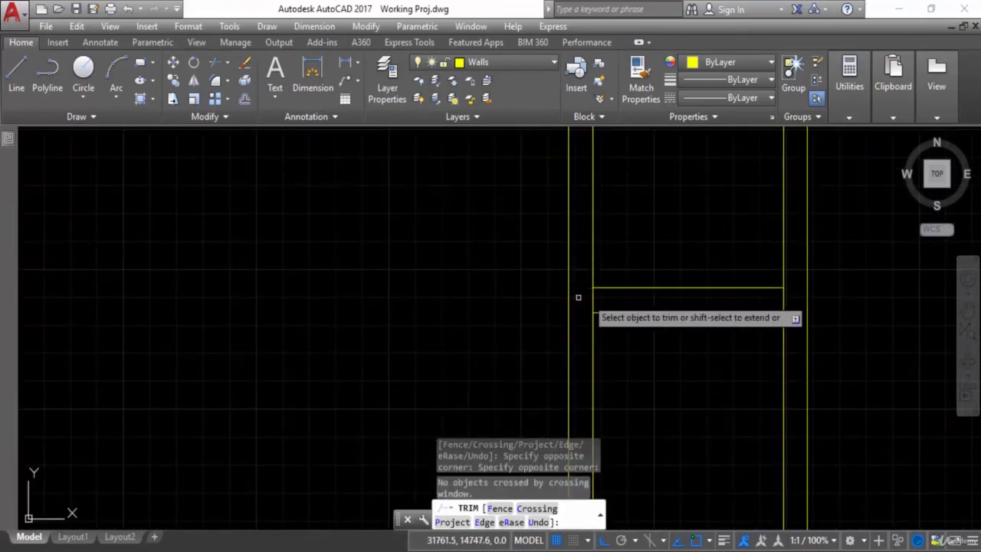
scroll(644, 319, down, 4)
scroll(643, 319, up, 6)
click(589, 302)
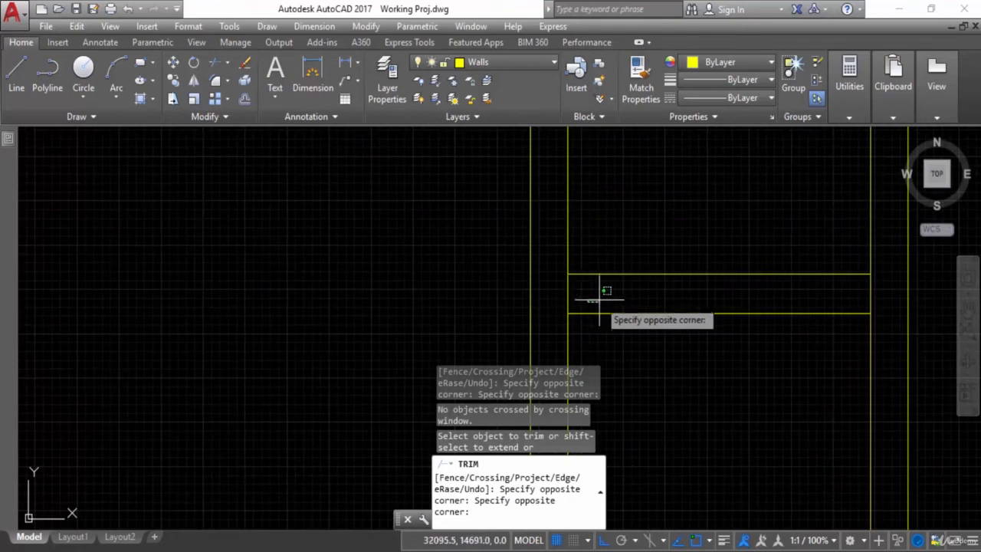
click(612, 298)
click(609, 297)
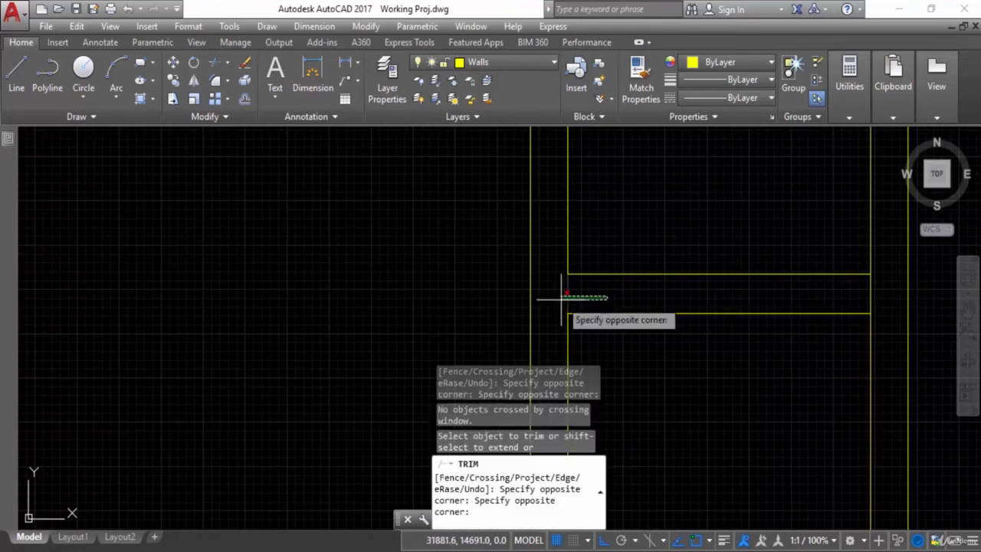
click(561, 297)
- Trim the rooms' lower wall line between the two side wall lines at the top of the store
scroll(593, 301, down, 4)
middle_drag(592, 302, 587, 379)
scroll(574, 305, up, 4)
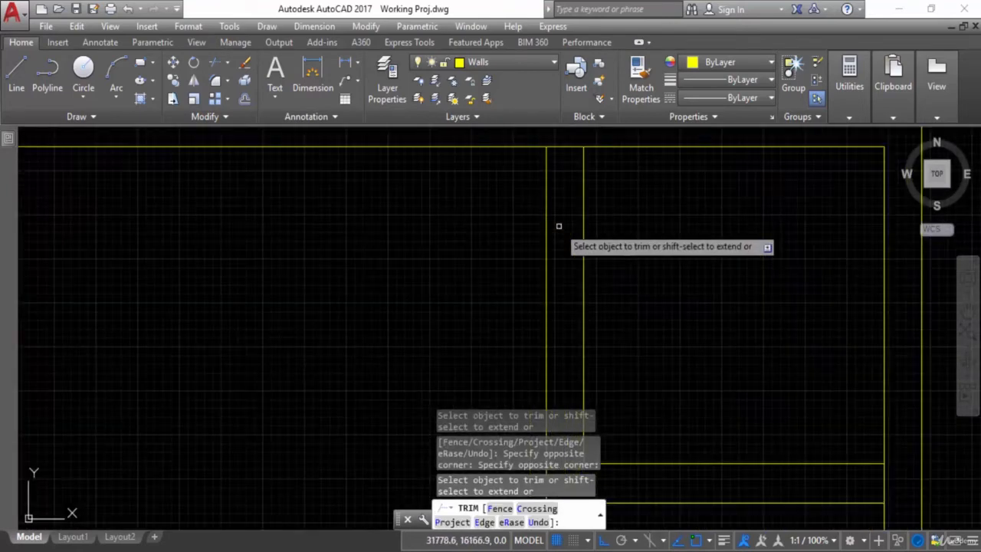
click(565, 145)
- Trim the right inner wall line where the store-kitchen wall and the kitchen's lower wall meet it
middle_drag(807, 326, 727, 147)
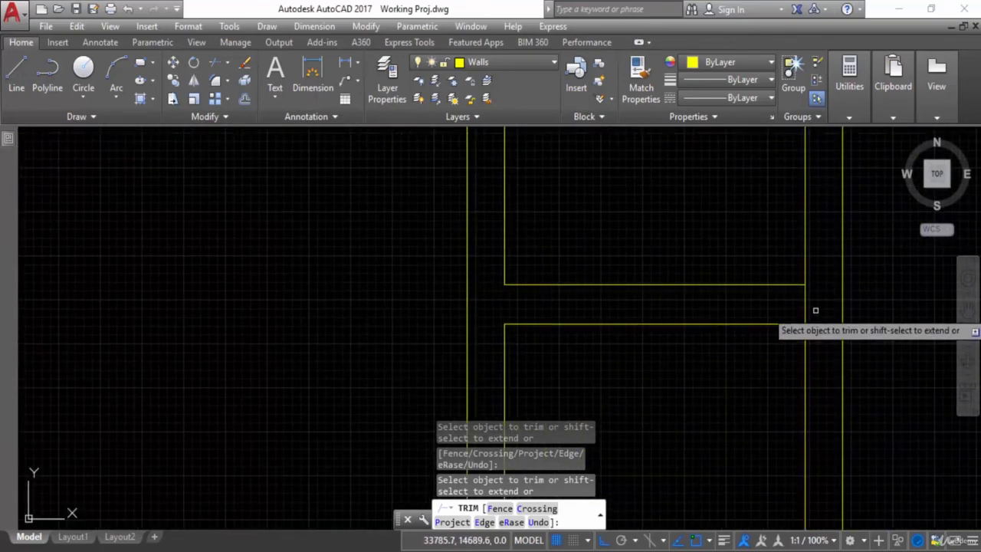
click(815, 312)
click(791, 299)
scroll(808, 327, down, 4)
middle_drag(805, 329, 765, 240)
scroll(793, 438, up, 2)
scroll(793, 438, up, 2)
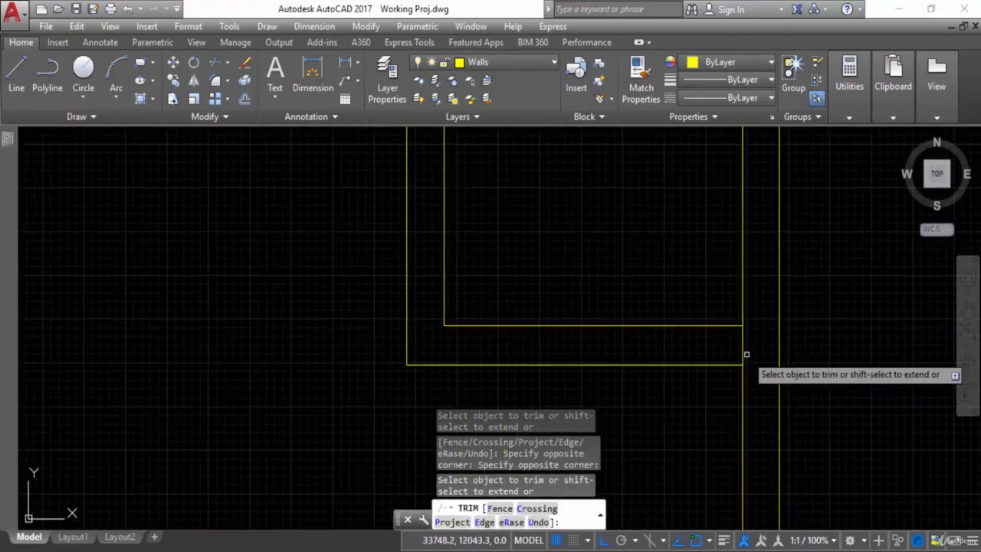
click(747, 355)
click(710, 348)
scroll(712, 359, down, 4)
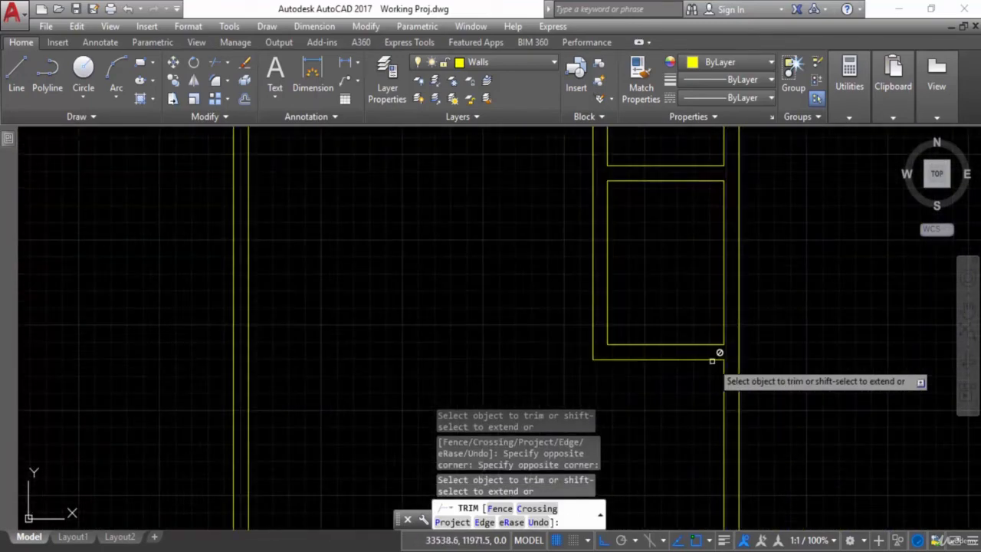
key(Escape)
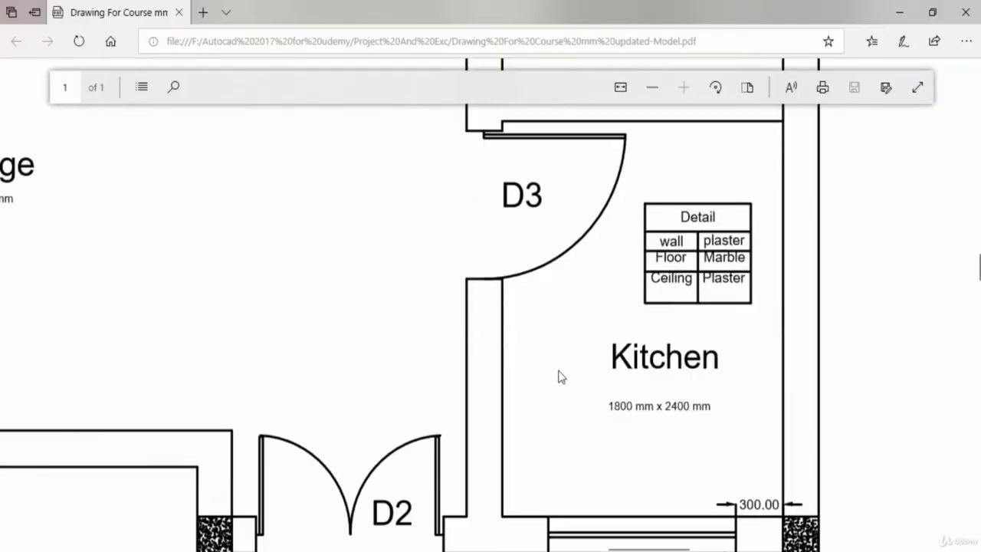
- Examine the car porch, drawing room and TV lounge layout and the TV lounge dimensions in the reference PDF
scroll(560, 379, down, 4)
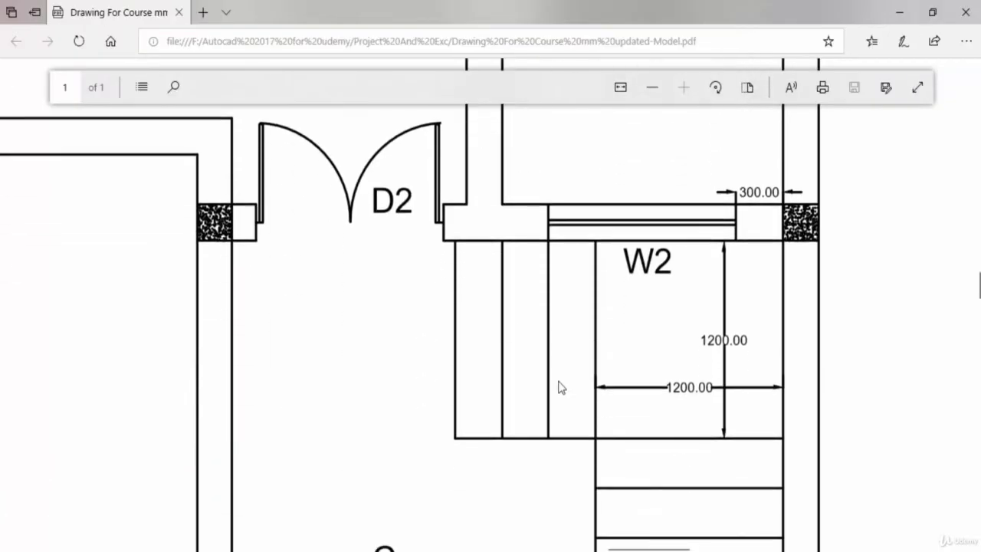
scroll(612, 494, down, 4)
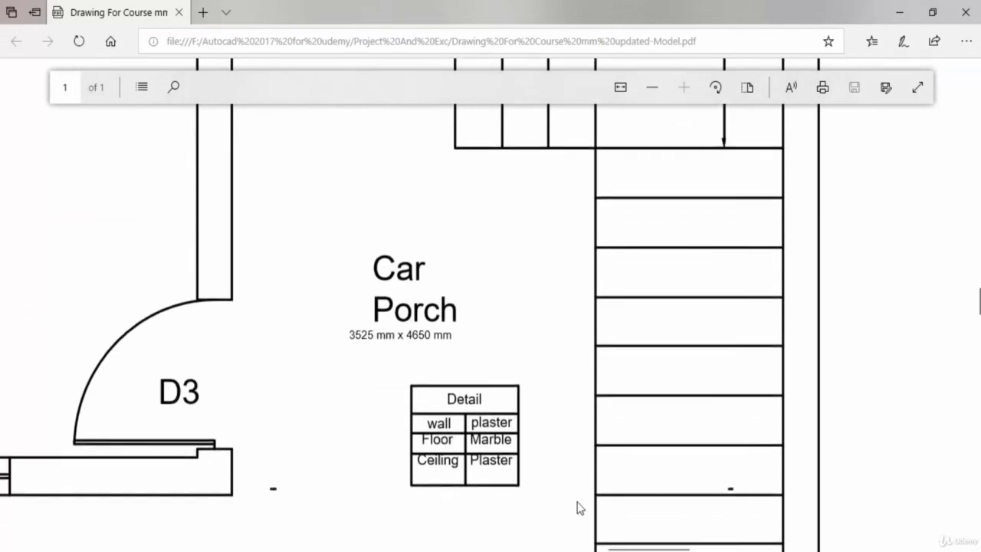
ctrl+scroll(545, 502, down, 5)
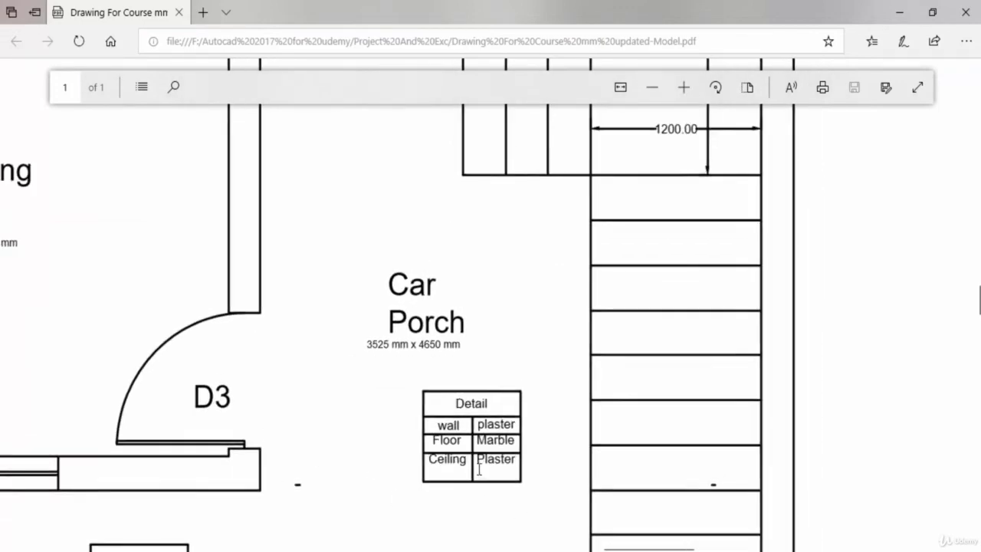
scroll(376, 470, down, 1)
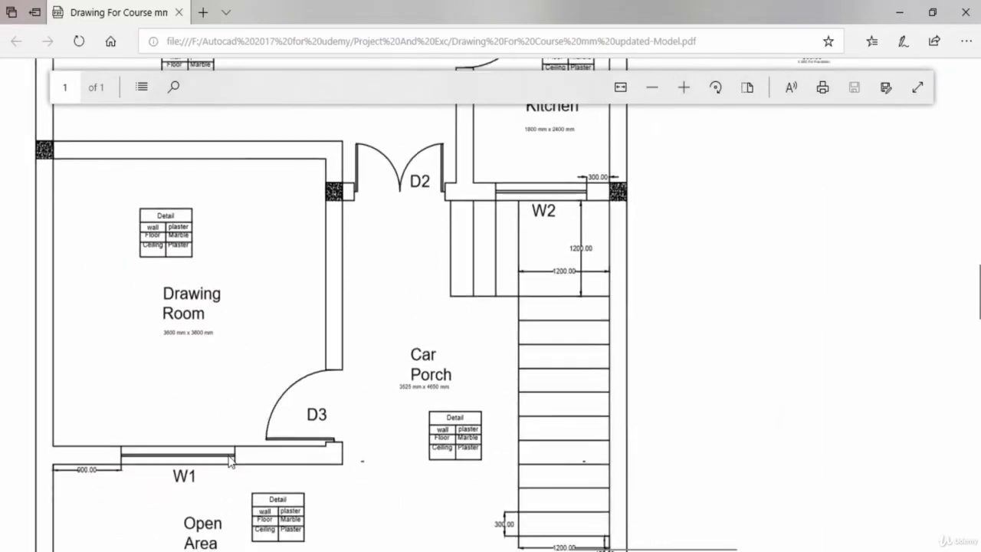
scroll(243, 457, up, 4)
scroll(205, 240, up, 1)
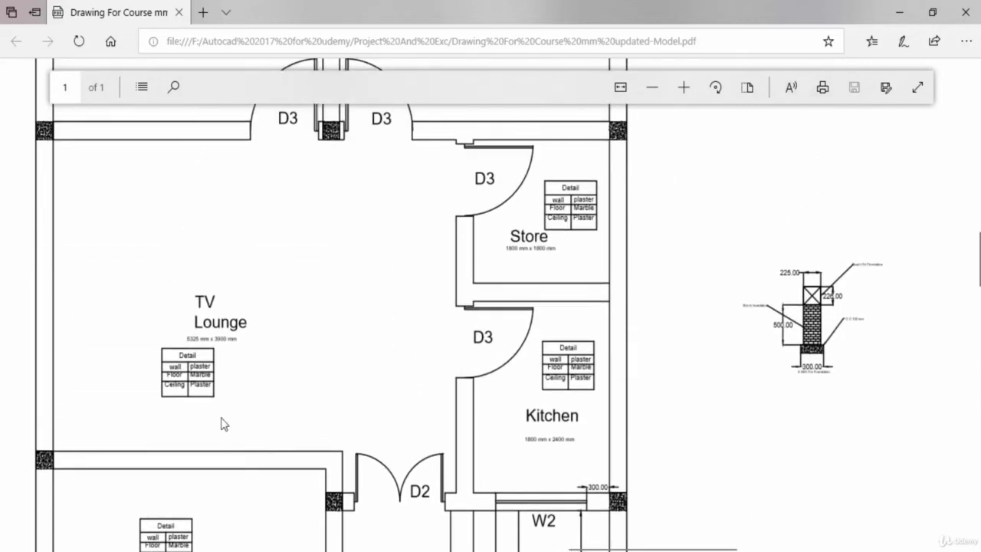
scroll(221, 424, down, 2)
scroll(273, 404, up, 3)
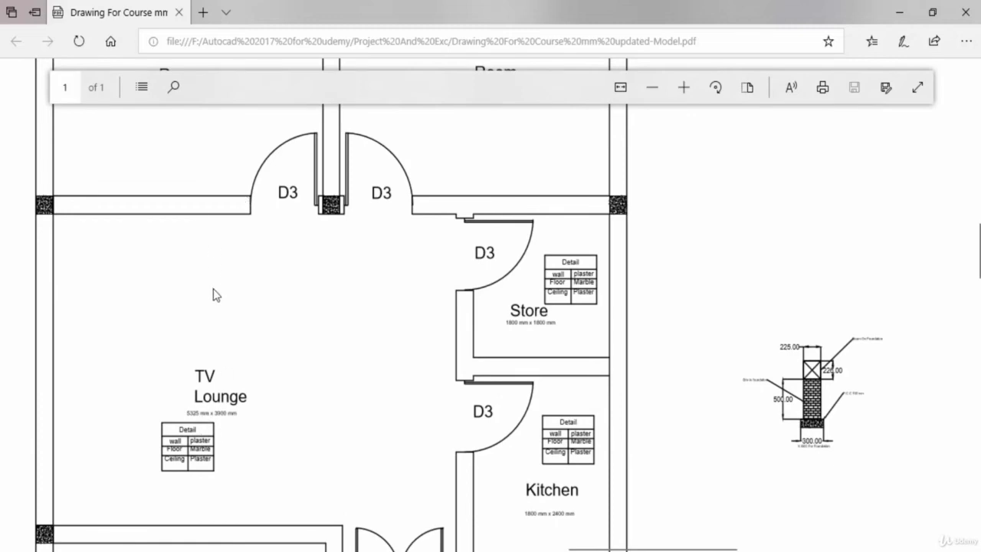
ctrl+scroll(206, 418, up, 5)
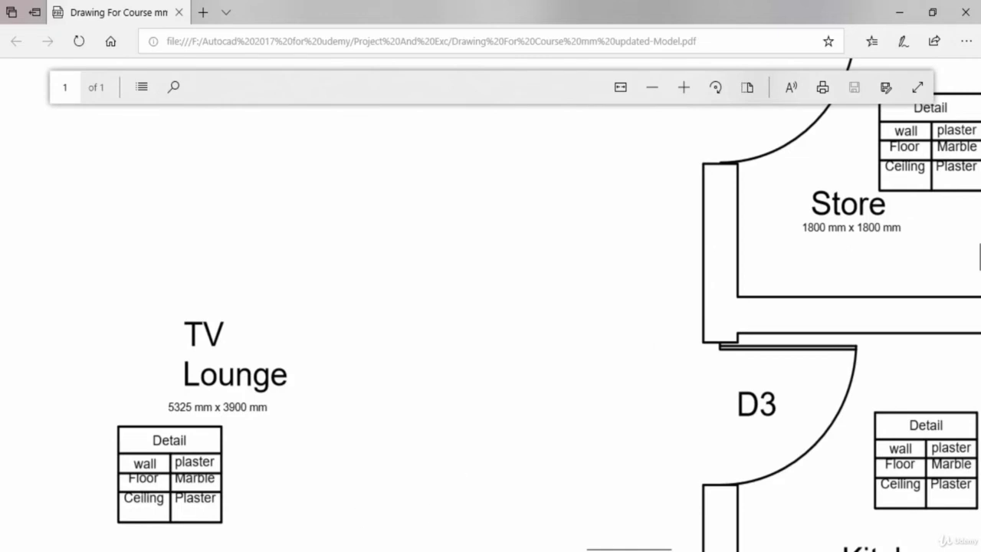
- Switch to AutoCAD and offset the TV lounge's upper wall line 3900 mm downward to mark the lounge's lower edge
click(460, 550)
scroll(534, 374, down, 2)
scroll(507, 224, up, 2)
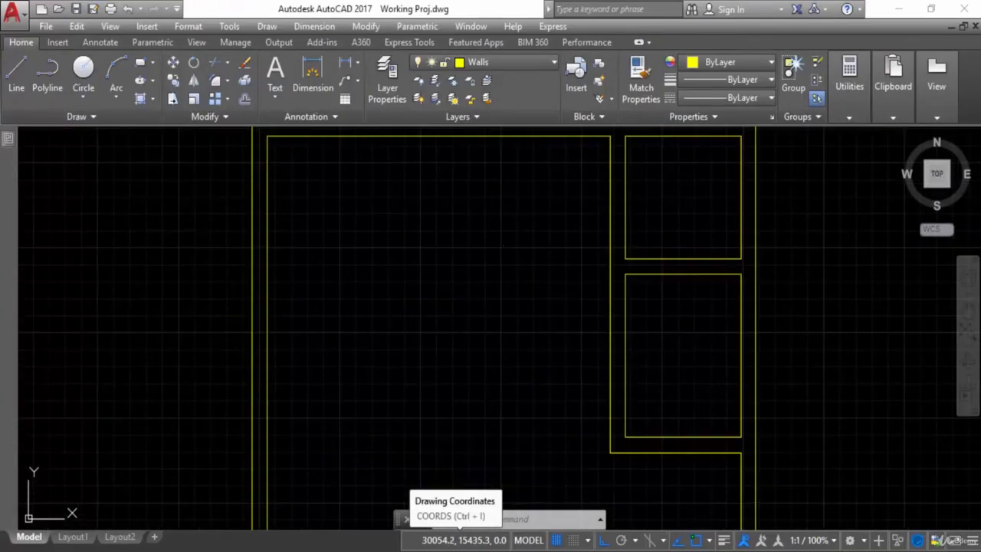
key(Escape)
key(Escape)
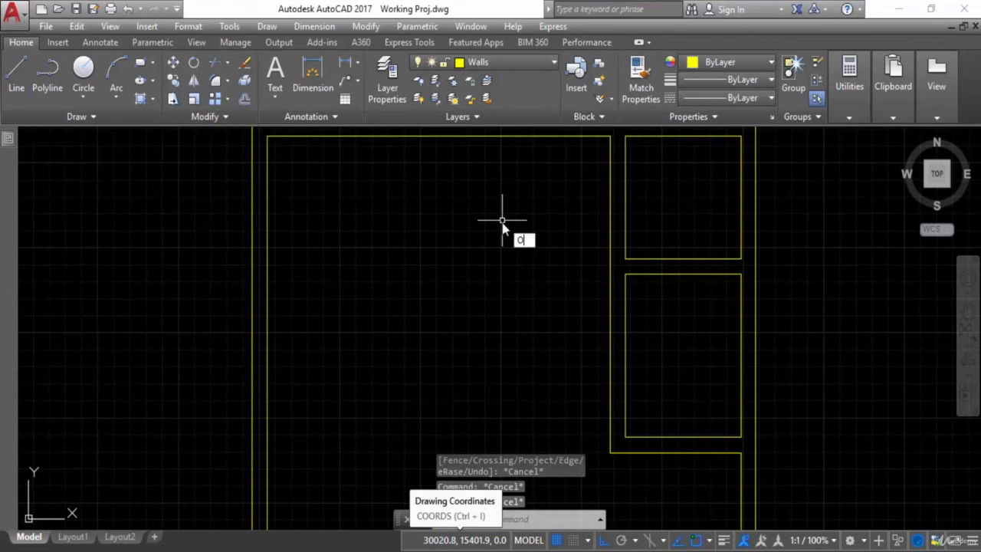
text(O)
key(Return)
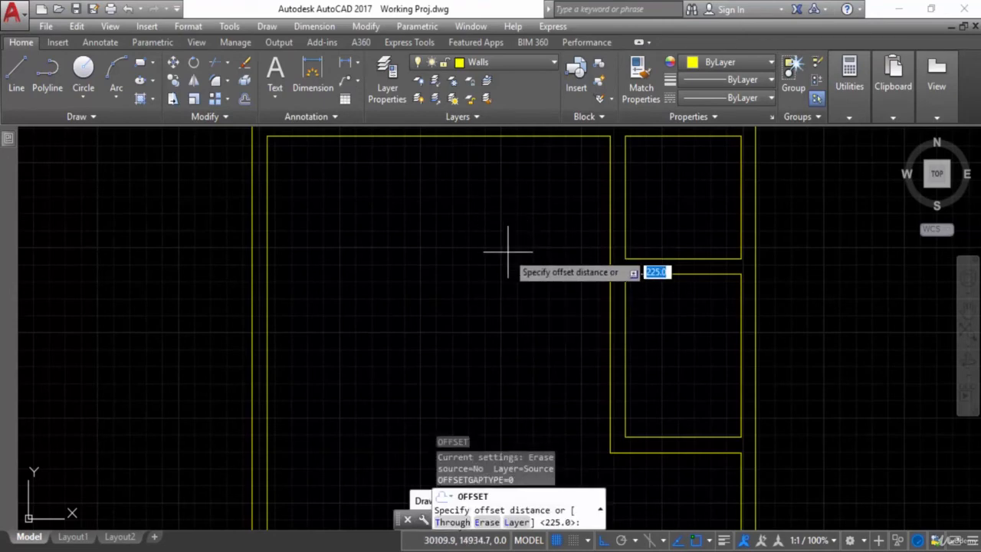
key(Return)
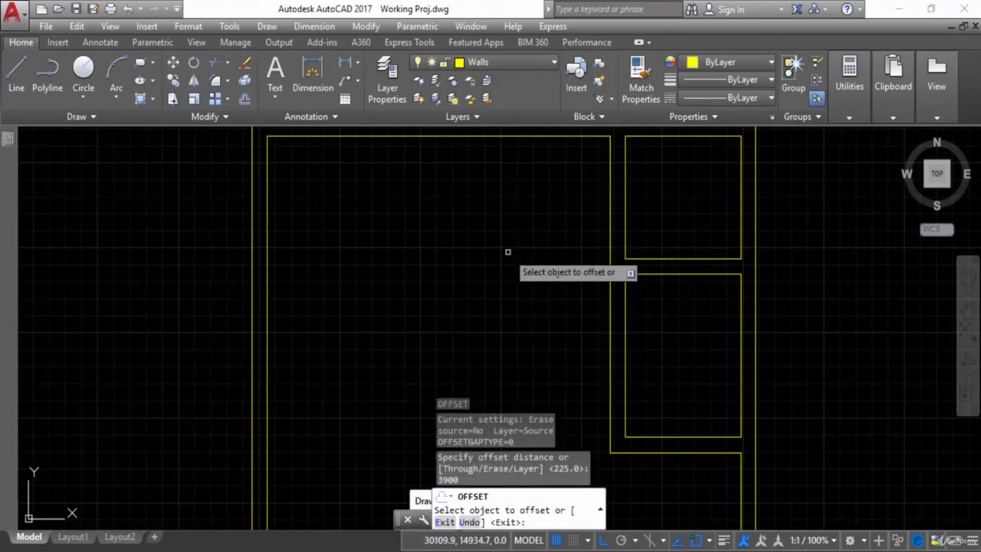
click(442, 137)
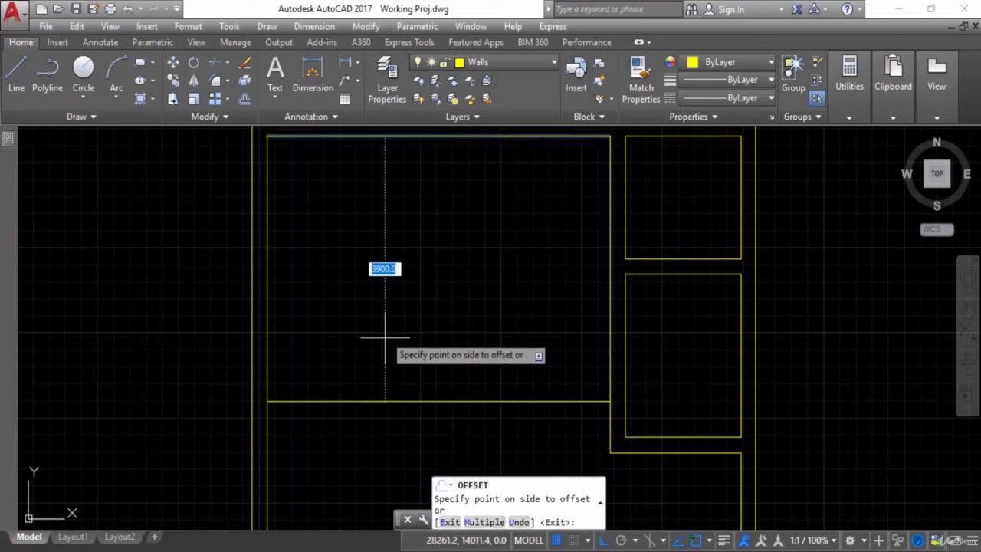
click(384, 410)
scroll(385, 406, down, 2)
middle_drag(385, 400, 428, 361)
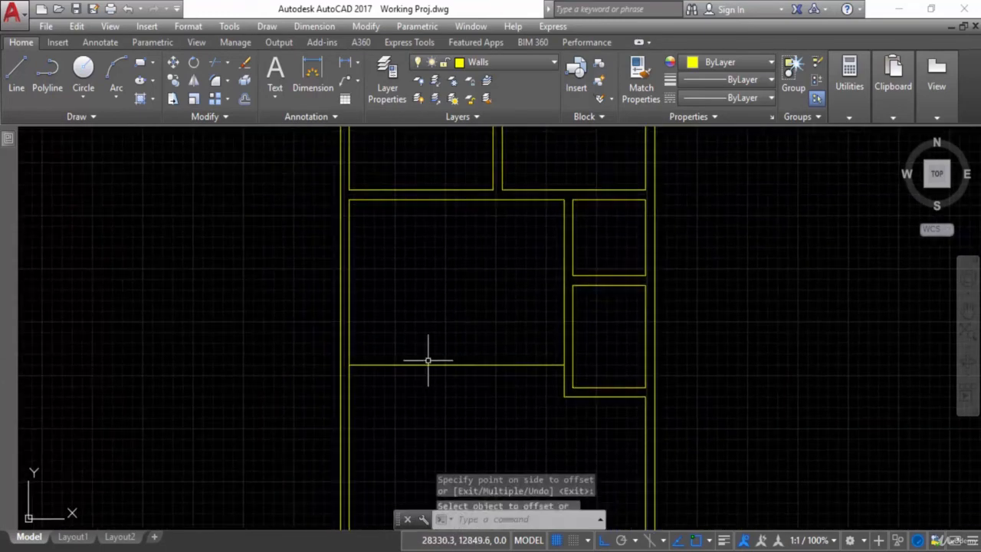
key(Escape)
key(Escape)
key(Escape)
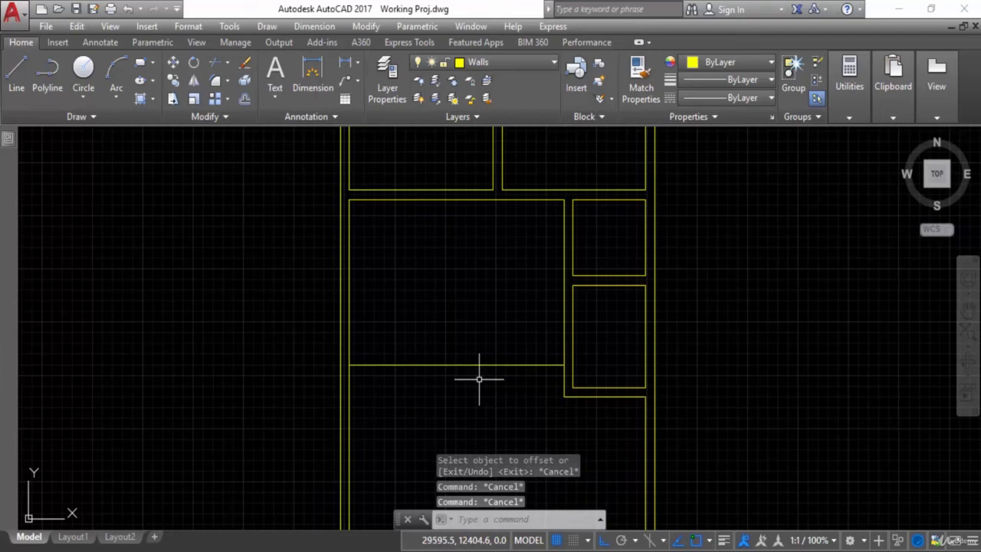
- Offset the TV lounge's lower edge line 225 mm downward to form the wall above the drawing room
key(Return)
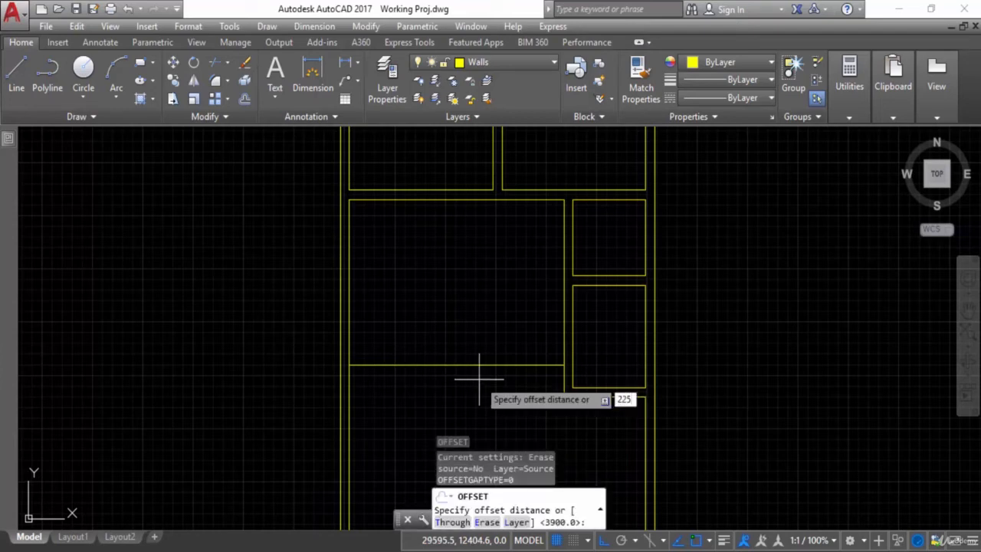
key(Return)
click(487, 366)
click(469, 401)
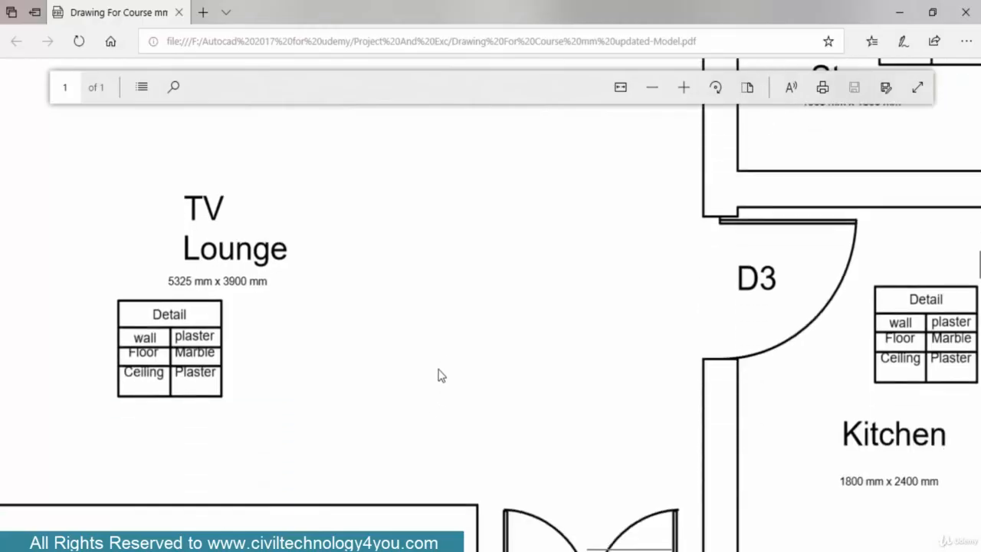
- Examine the drawing room and car porch layout and the drawing room dimensions in the reference PDF
scroll(440, 375, down, 1)
ctrl+scroll(356, 374, down, 1)
ctrl+scroll(356, 375, down, 2)
scroll(350, 384, down, 3)
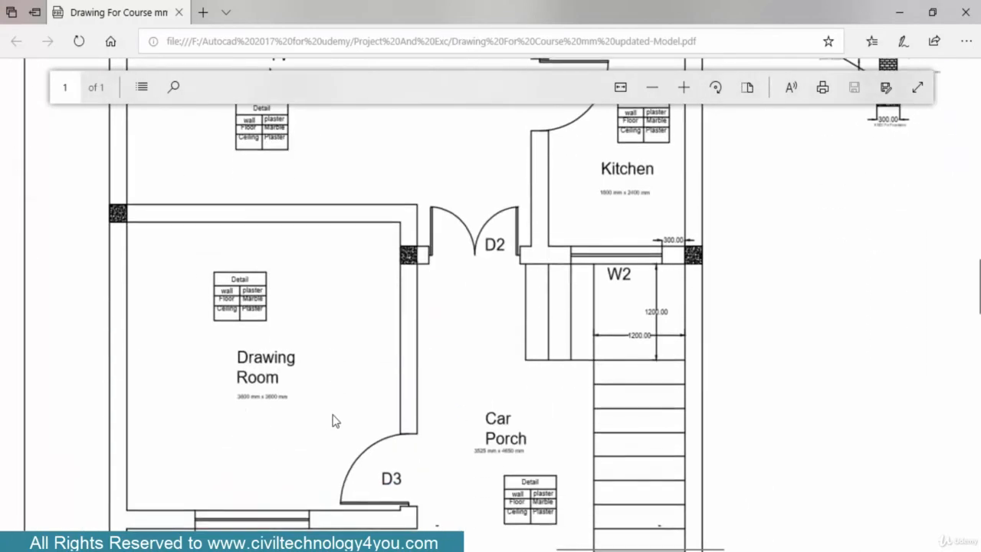
ctrl+scroll(241, 414, up, 2)
ctrl+scroll(240, 414, up, 1)
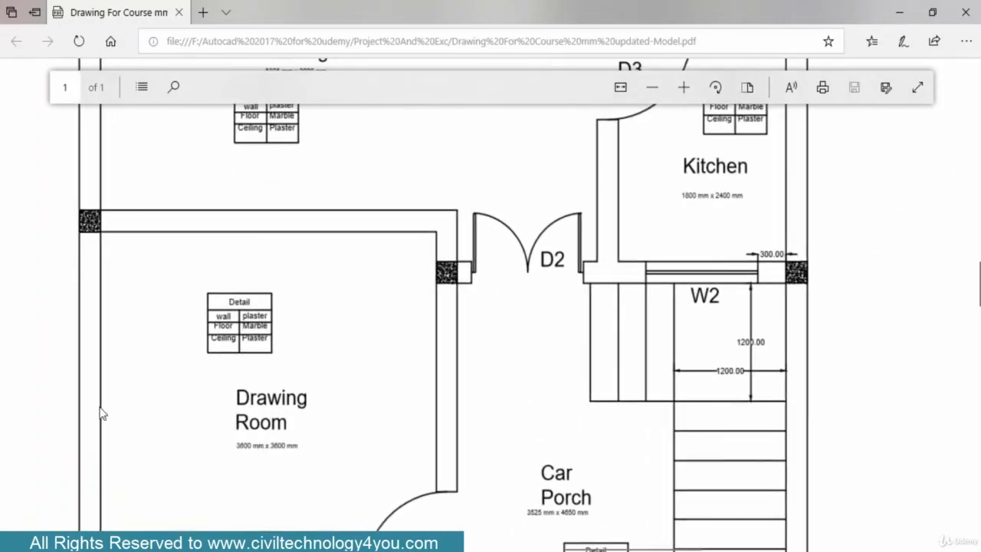
ctrl+scroll(276, 455, up, 4)
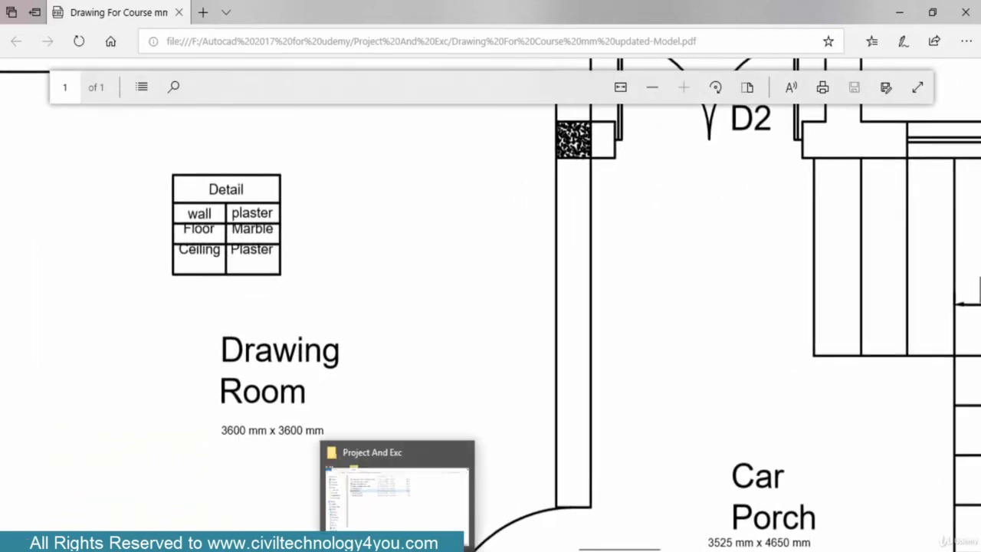
- Switch back to AutoCAD and offset the left outer wall's inner line 3600 mm to the right for the drawing room's width
click(678, 498)
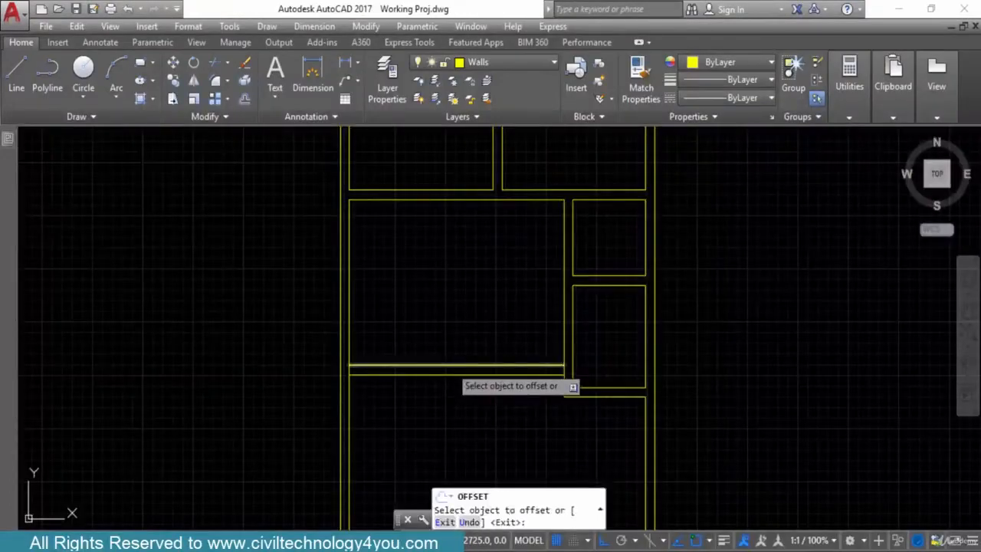
key(Escape)
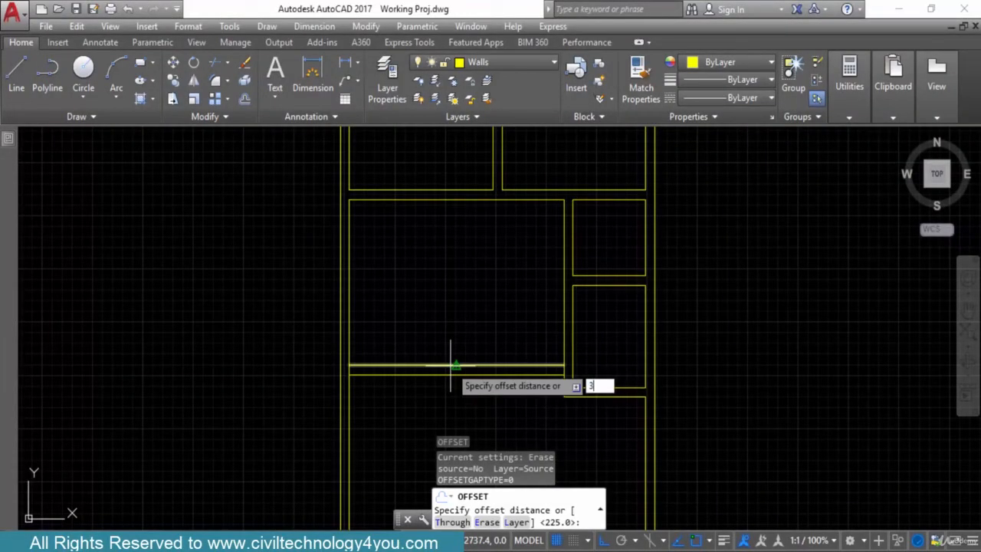
key(Return)
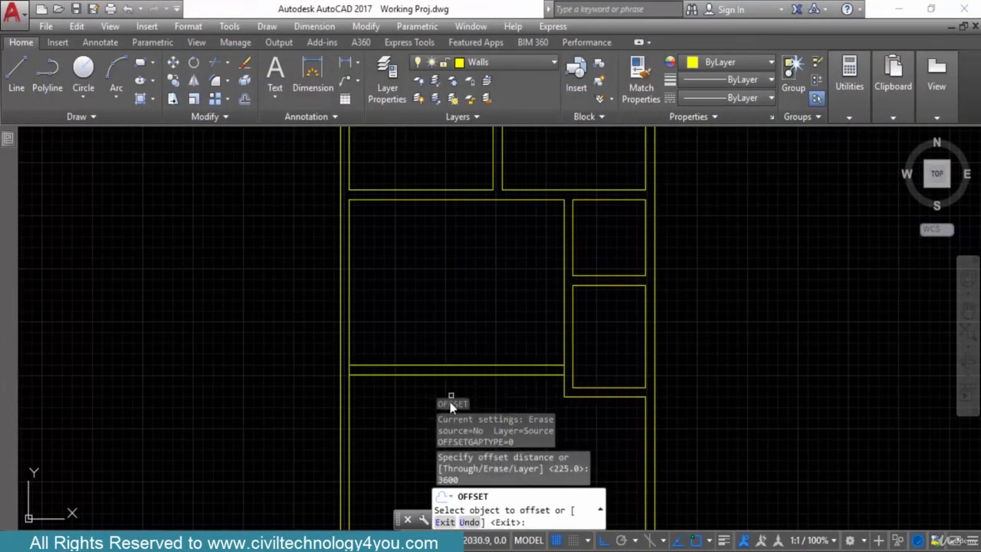
scroll(347, 423, down, 4)
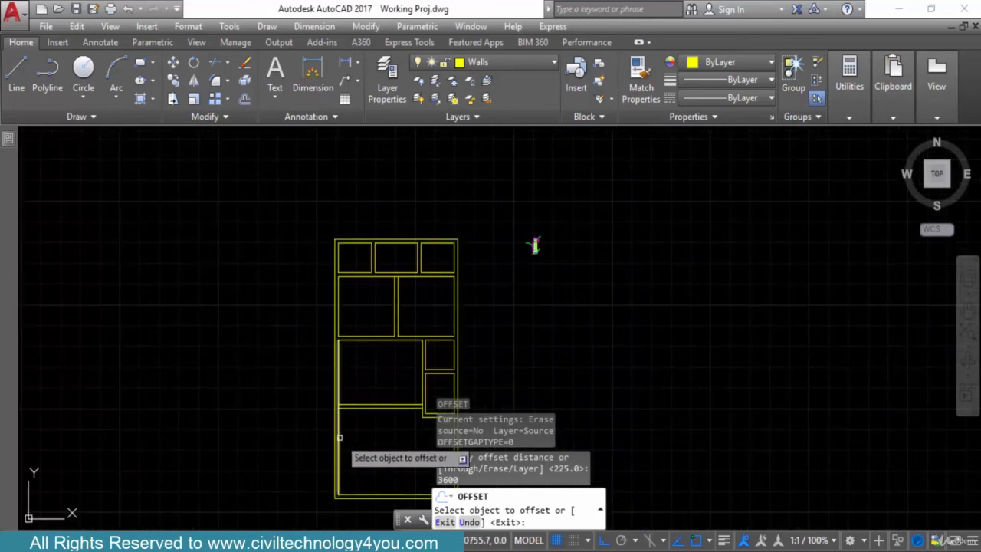
click(340, 438)
click(379, 453)
scroll(373, 453, up, 4)
key(Escape)
key(Escape)
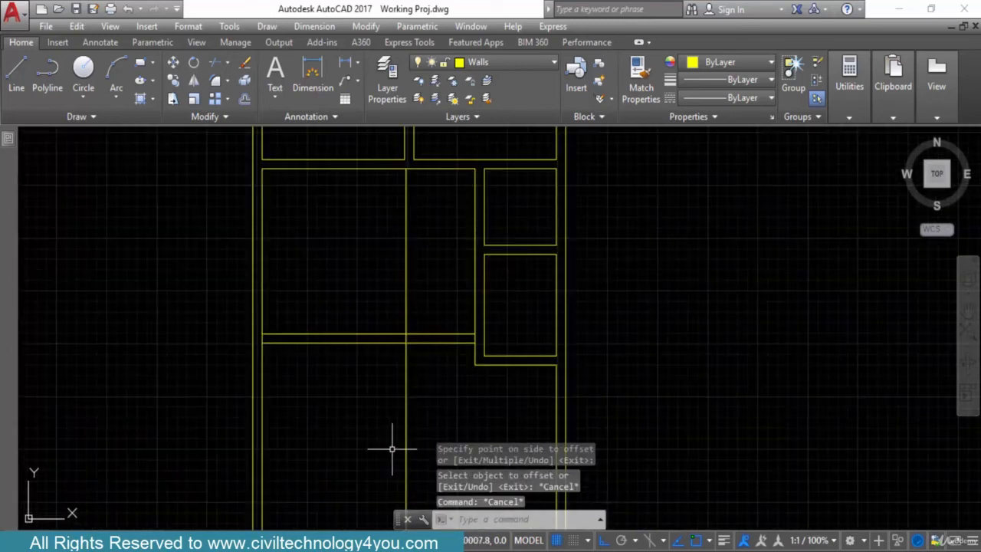
- Offset the drawing room's new vertical line 225 mm to the right to form the wall beside the car porch
key(Return)
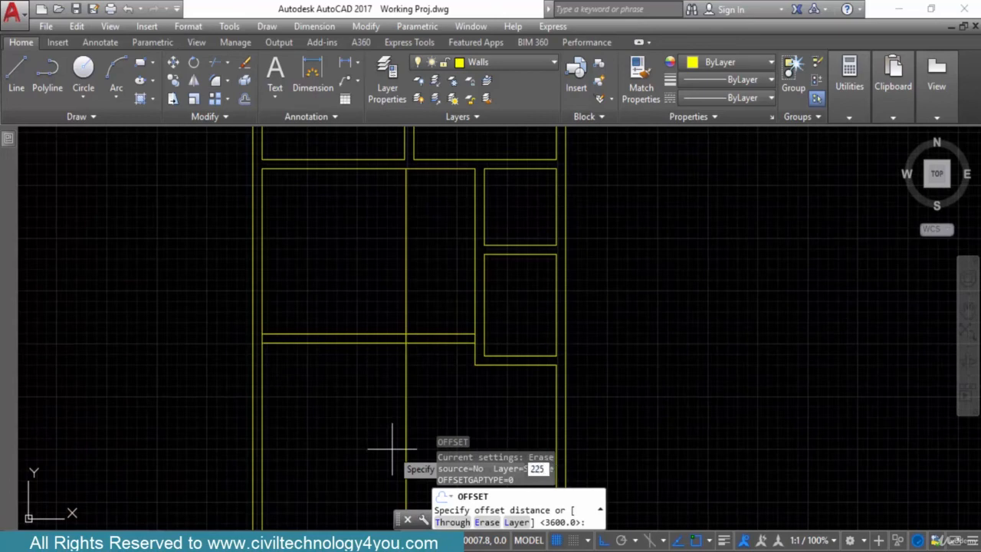
key(Return)
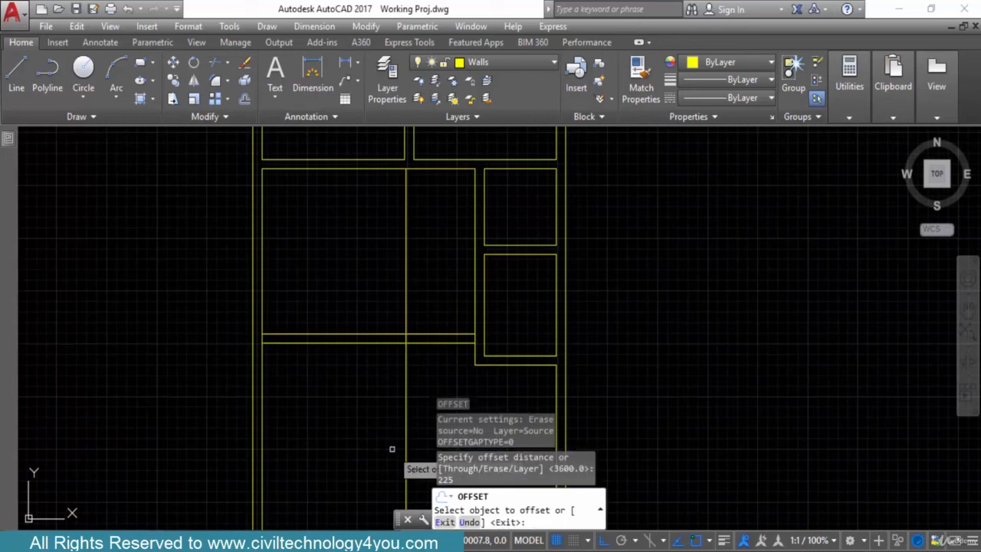
click(407, 407)
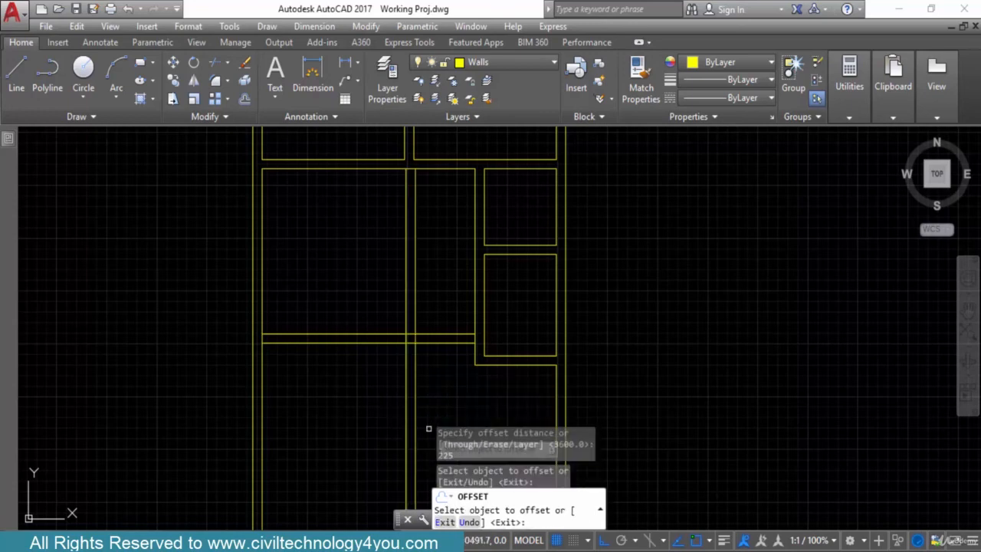
click(418, 387)
scroll(422, 359, down, 2)
scroll(421, 359, up, 2)
key(Escape)
key(Escape)
key(Escape)
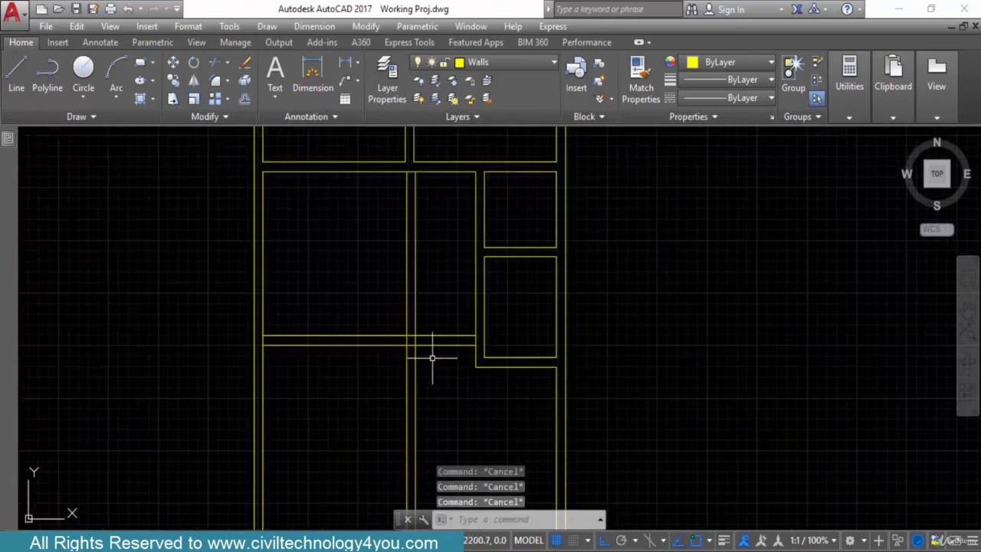
- Trim the drawing room's side wall lines above its upper wall and the upper wall lines extending right of the side wall
text(tr)
key(Return)
key(Return)
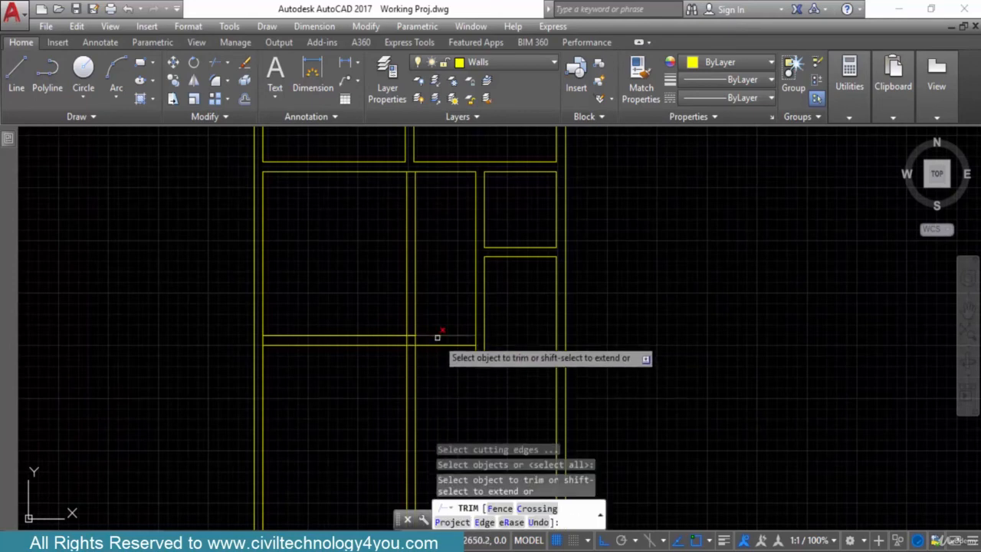
click(438, 257)
click(384, 274)
scroll(460, 368, up, 2)
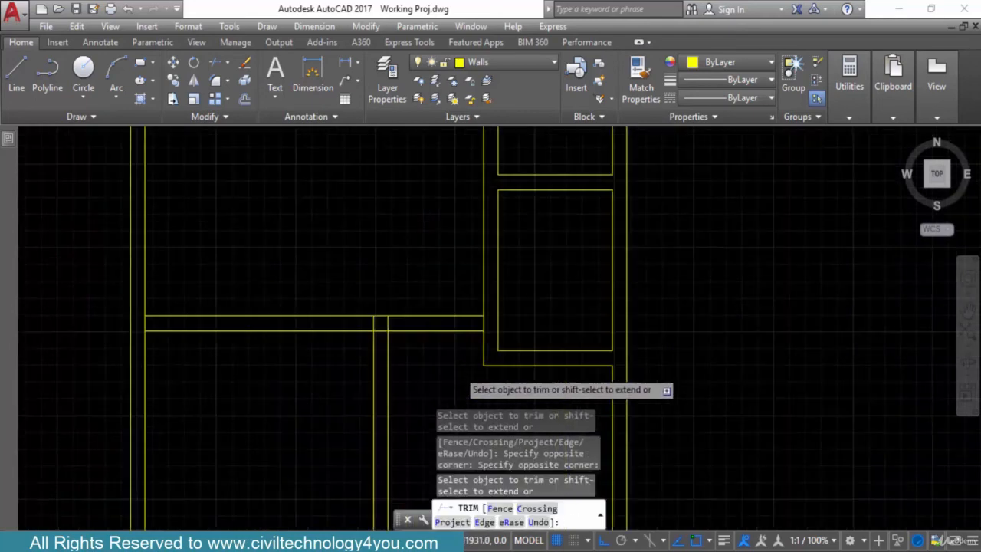
scroll(437, 375, down, 2)
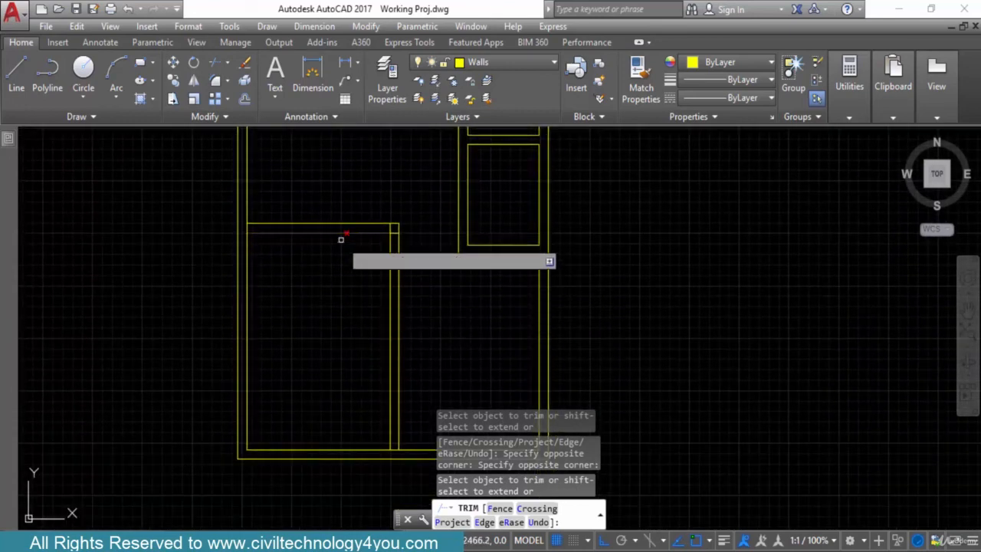
key(Escape)
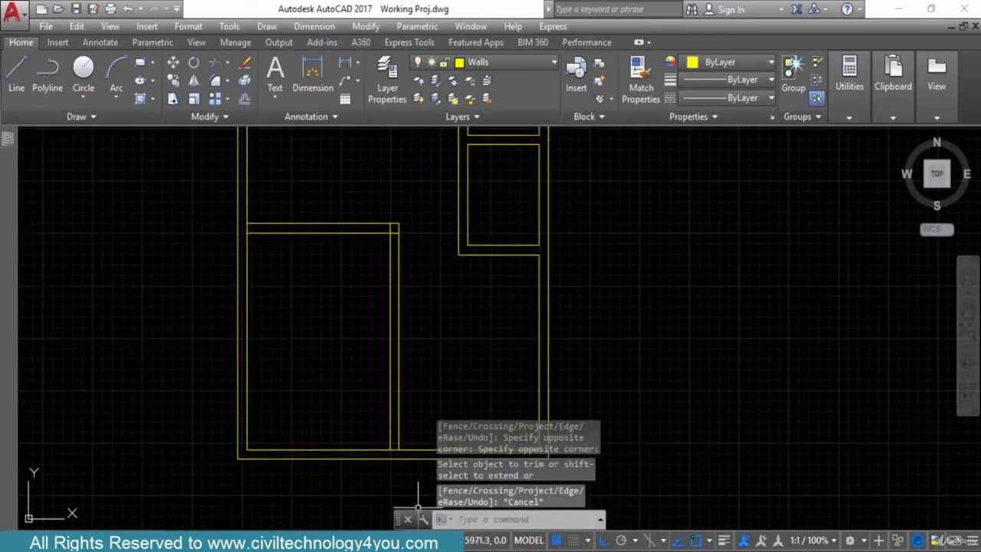
- Check the drawing room's lower wall in the reference PDF and offset its upper inner wall line 3600 mm downward in AutoCAD
click(401, 549)
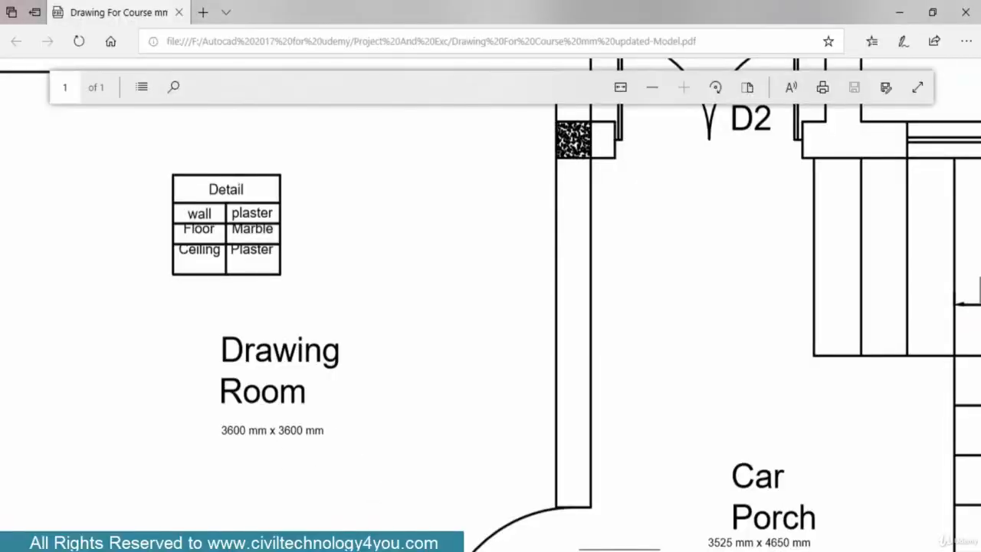
scroll(364, 429, down, 3)
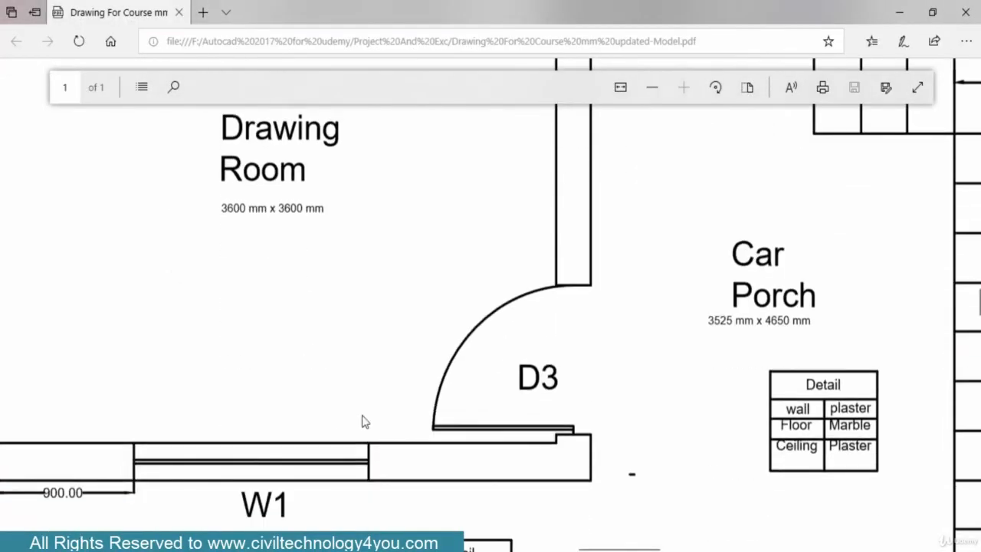
ctrl+scroll(363, 422, down, 3)
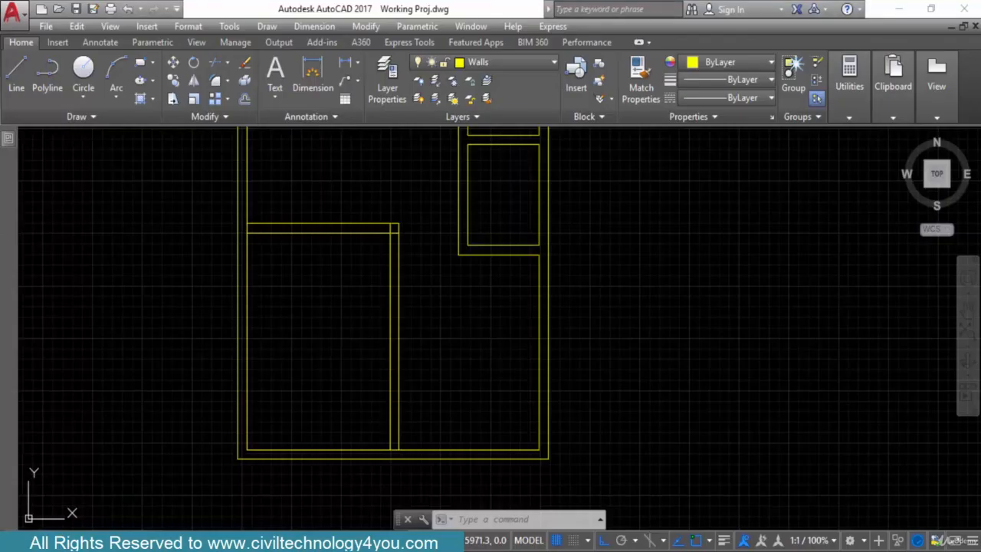
key(Escape)
key(Escape)
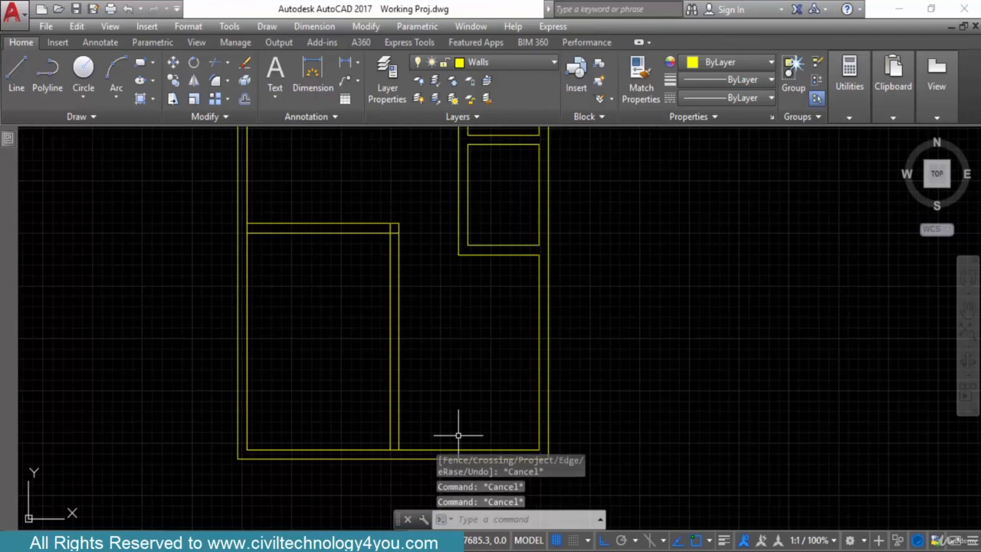
text(o)
key(Return)
text(3600)
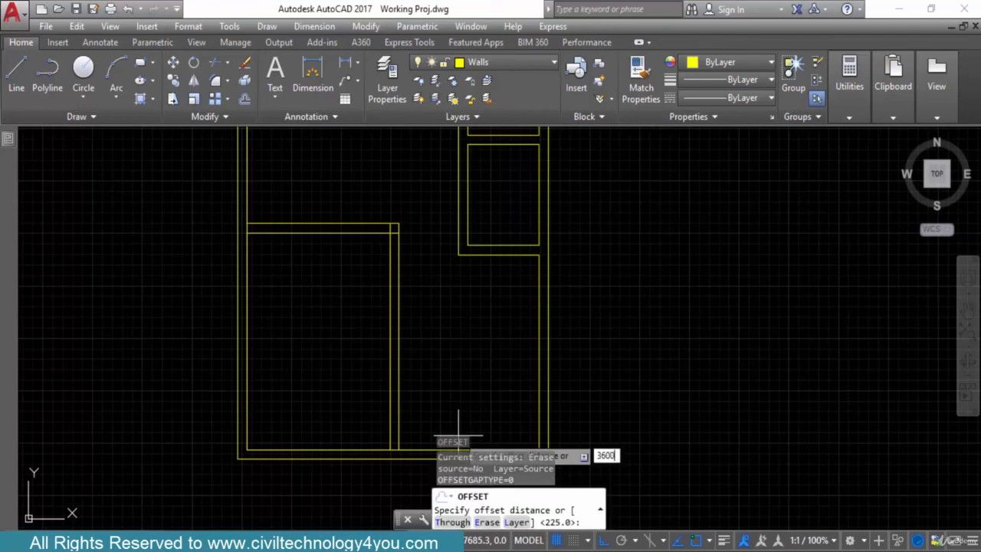
key(Return)
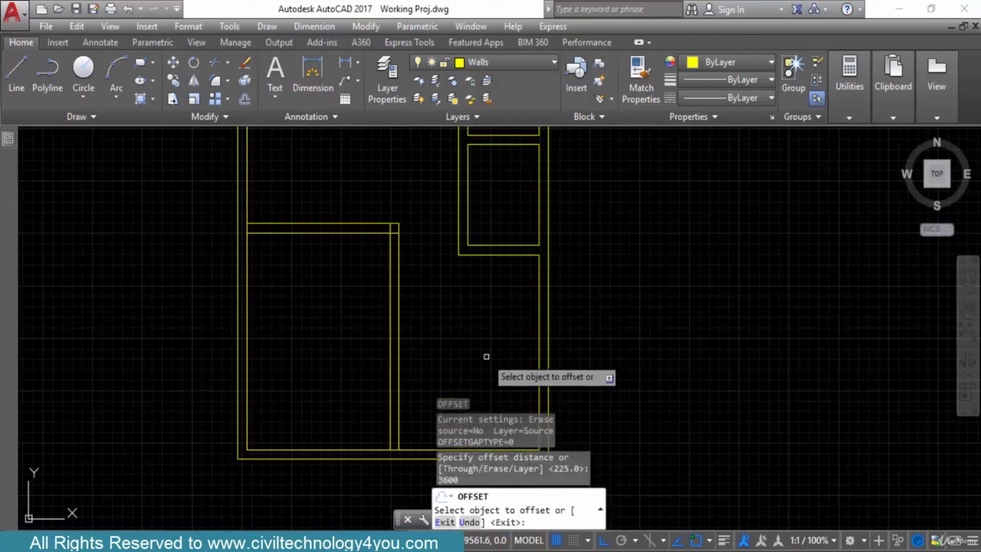
click(352, 234)
click(333, 386)
key(Escape)
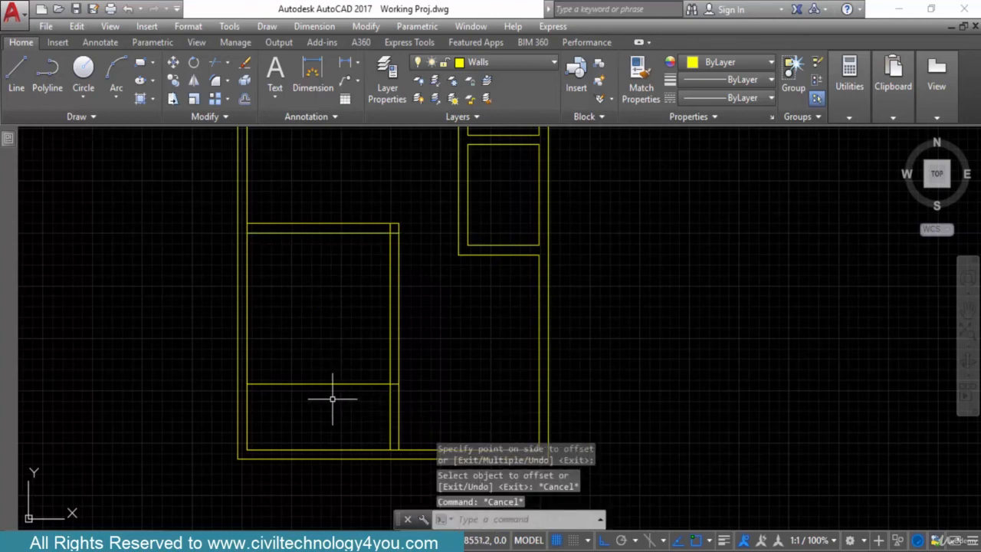
- Offset the drawing room's lower wall line downward by the wall thickness, matching the other 225 mm walls
key(Return)
key(Return)
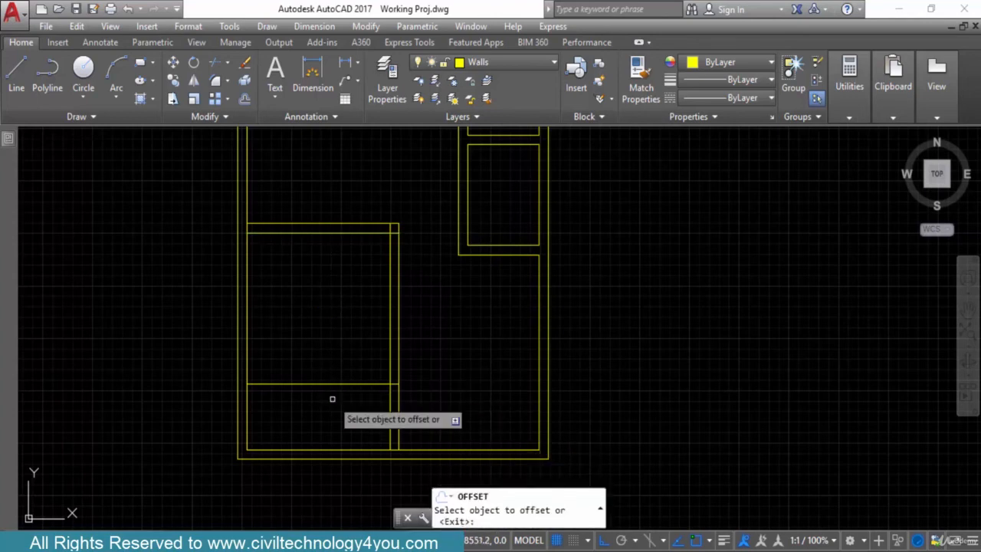
click(337, 384)
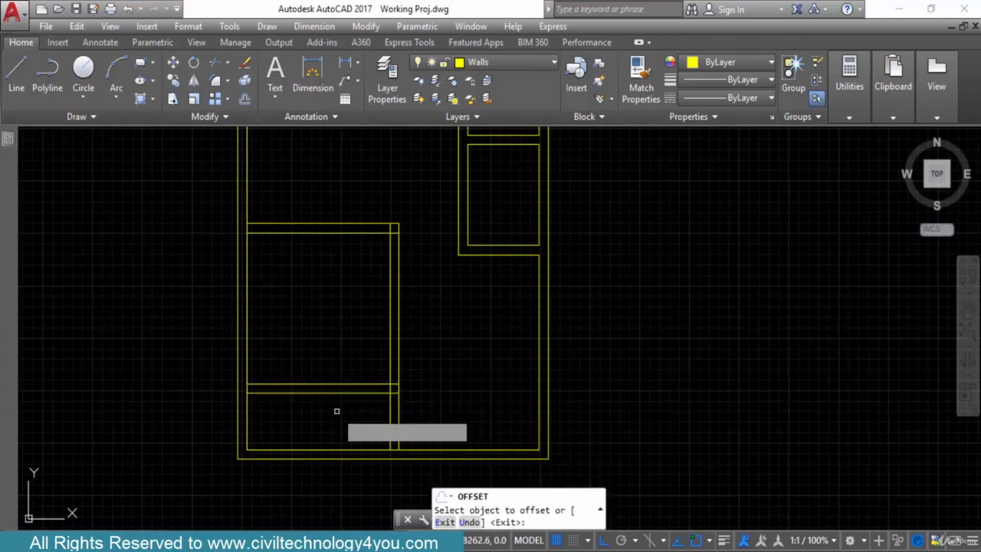
click(349, 416)
key(Escape)
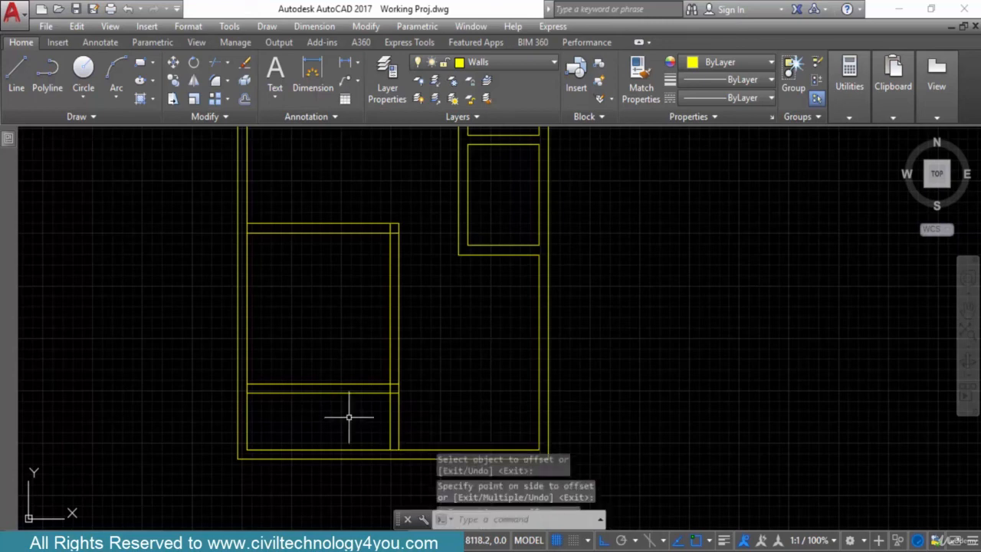
- Trim the side wall lines extending below the drawing room's lower wall and the overlapping line ends at the room's upper corner
key(Return)
key(Return)
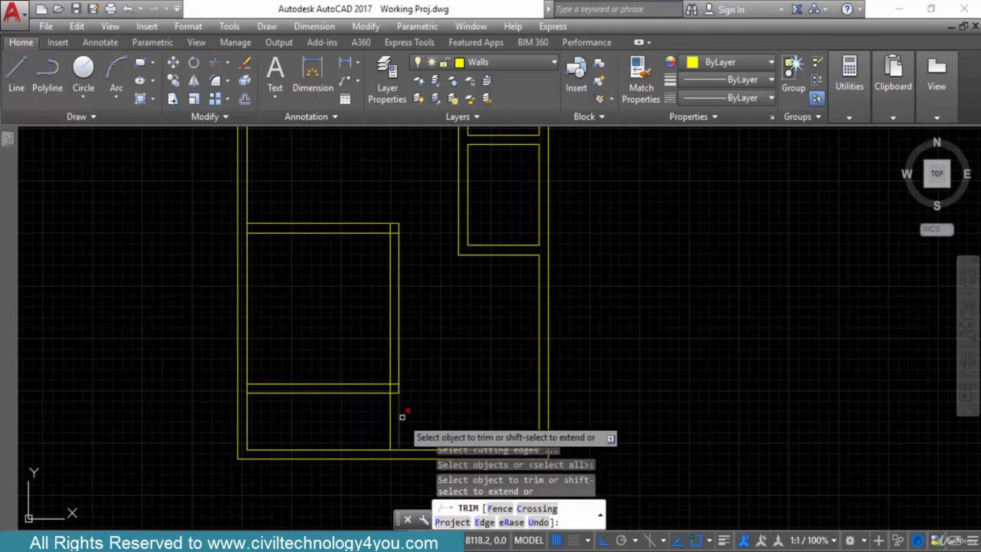
click(401, 412)
click(388, 415)
scroll(379, 318, up, 6)
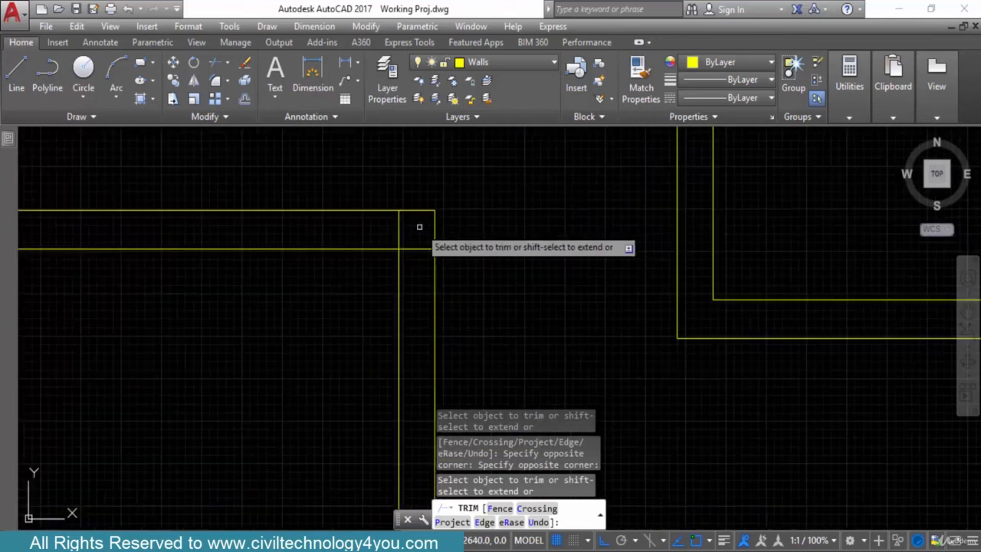
click(324, 231)
scroll(397, 259, down, 4)
middle_drag(398, 262, 401, 183)
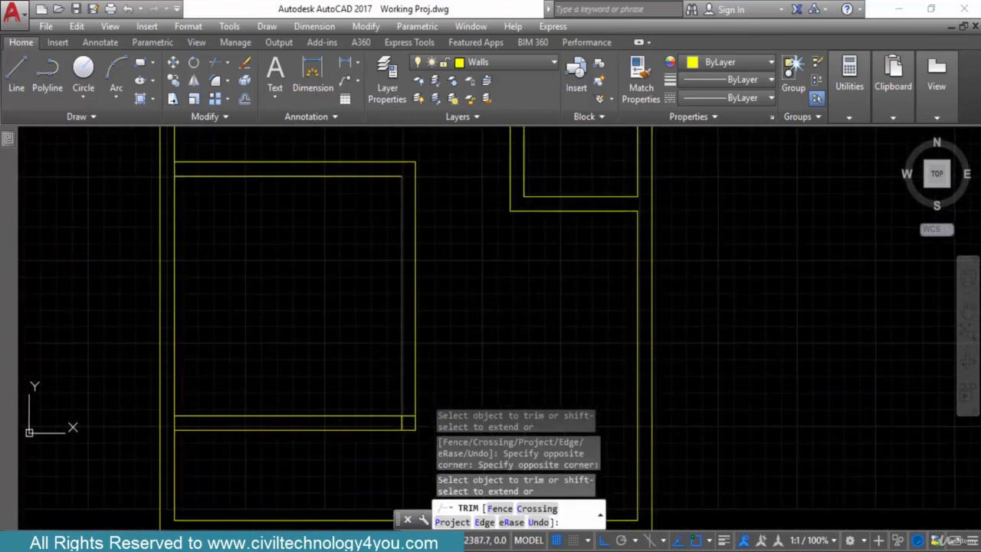
- Trim the overlapping wall line ends inside the drawing room's lower corner beside the car porch
middle_drag(409, 397, 410, 320)
scroll(410, 355, up, 4)
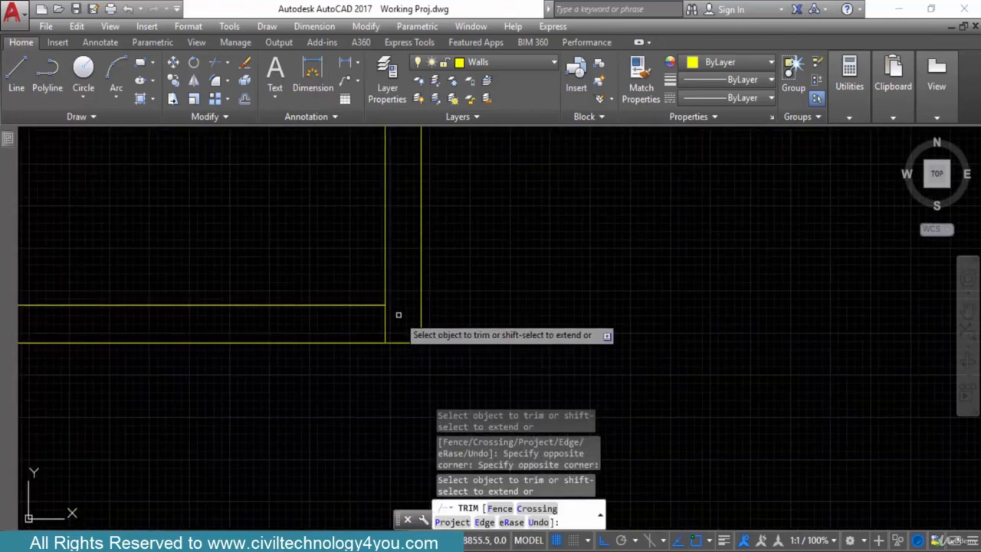
scroll(409, 338, down, 4)
scroll(414, 322, down, 3)
scroll(354, 311, up, 3)
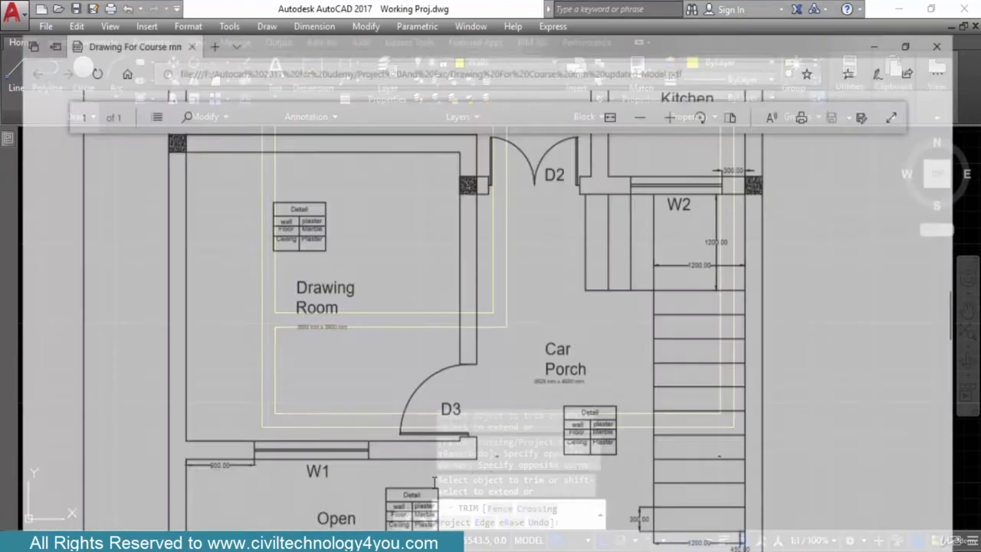
- Switch to the reference PDF and review the ground floor plan's walls, doors and windows from the open area up to the toilets
scroll(504, 387, down, 1)
scroll(503, 381, down, 4)
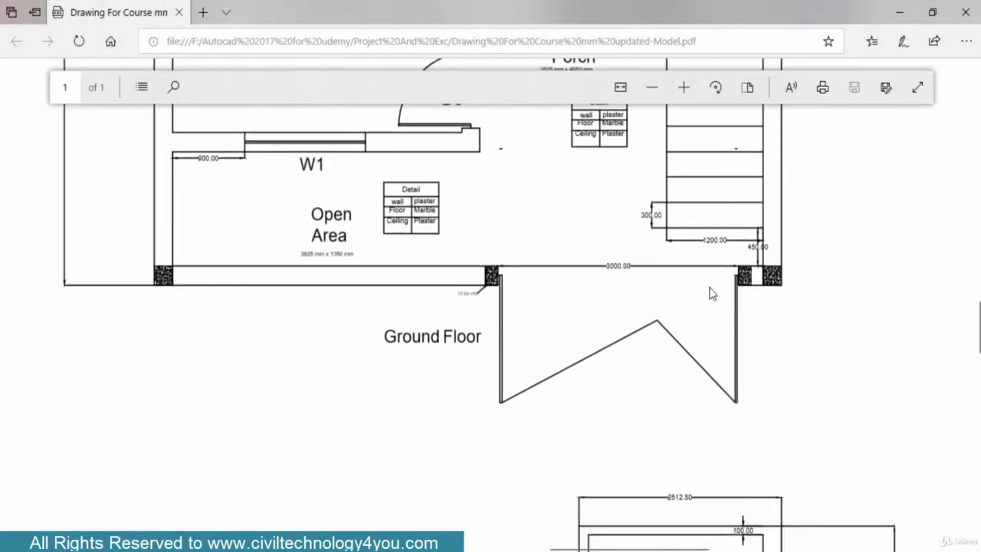
scroll(401, 349, up, 2)
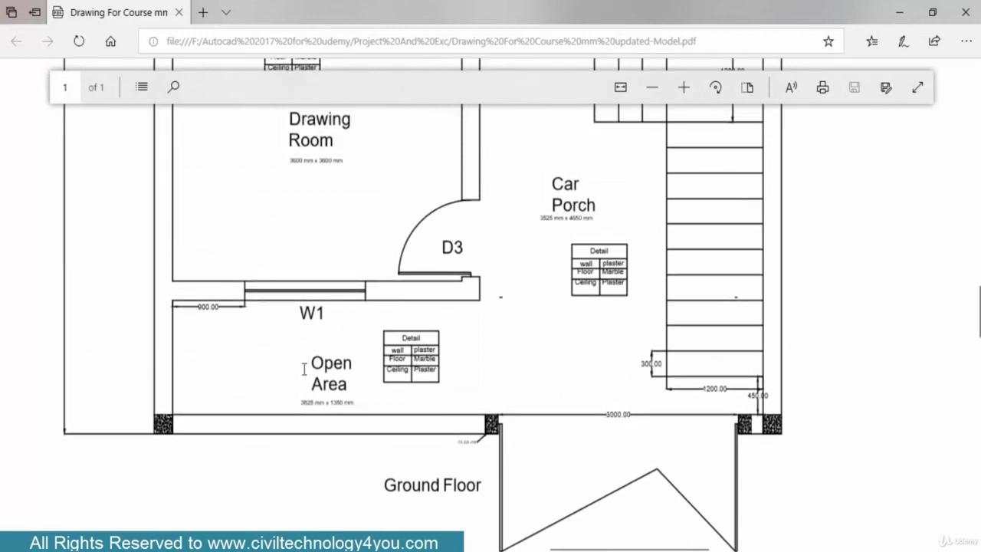
scroll(559, 363, up, 5)
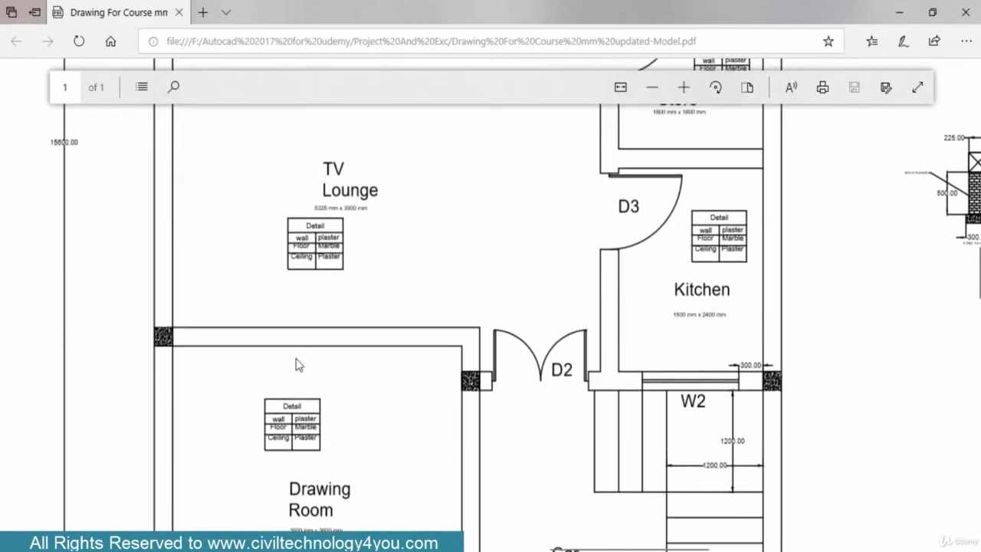
scroll(381, 340, up, 6)
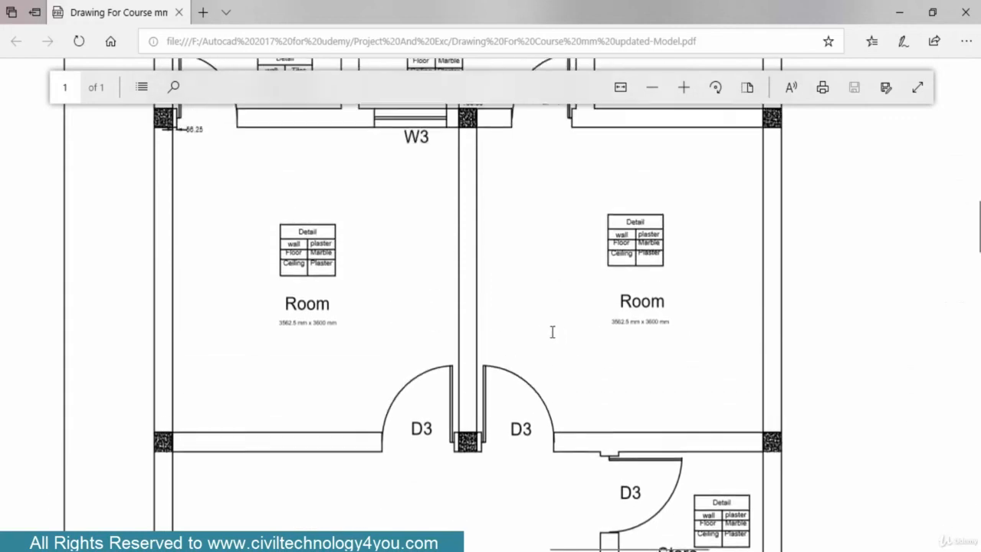
scroll(550, 332, up, 1)
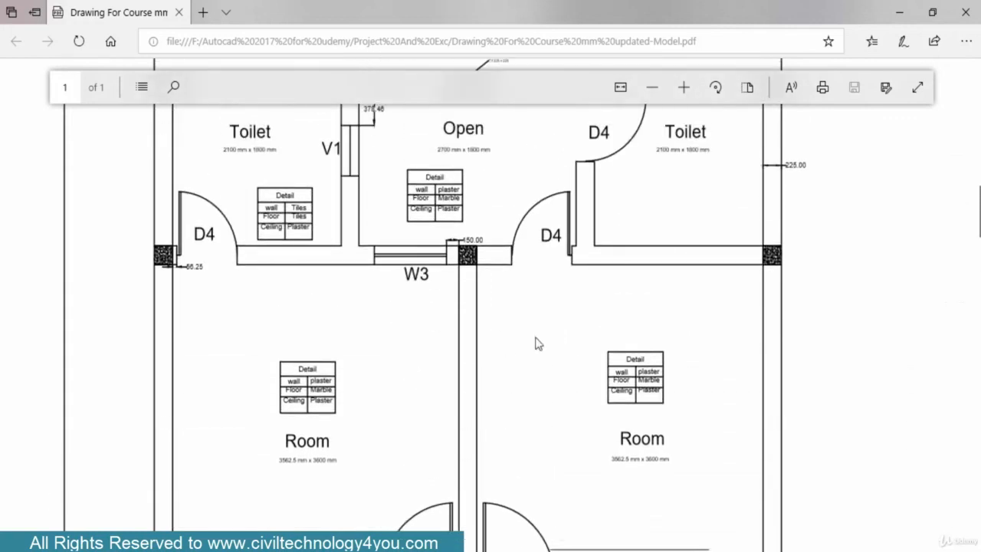
scroll(460, 419, down, 1)
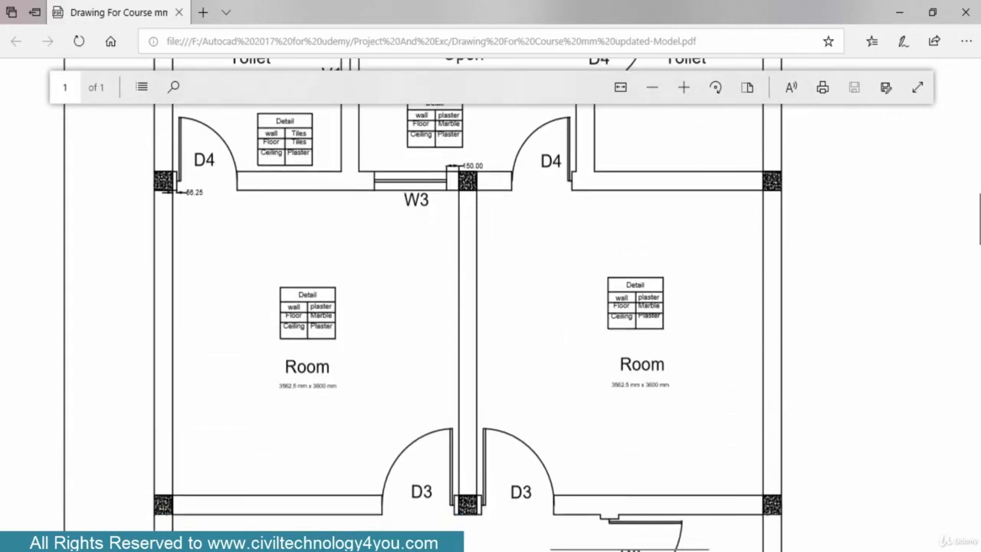
- Return to AutoCAD and inspect the drawn wall layout from the drawing room's lower corner up to the rooms and toilets
click(598, 448)
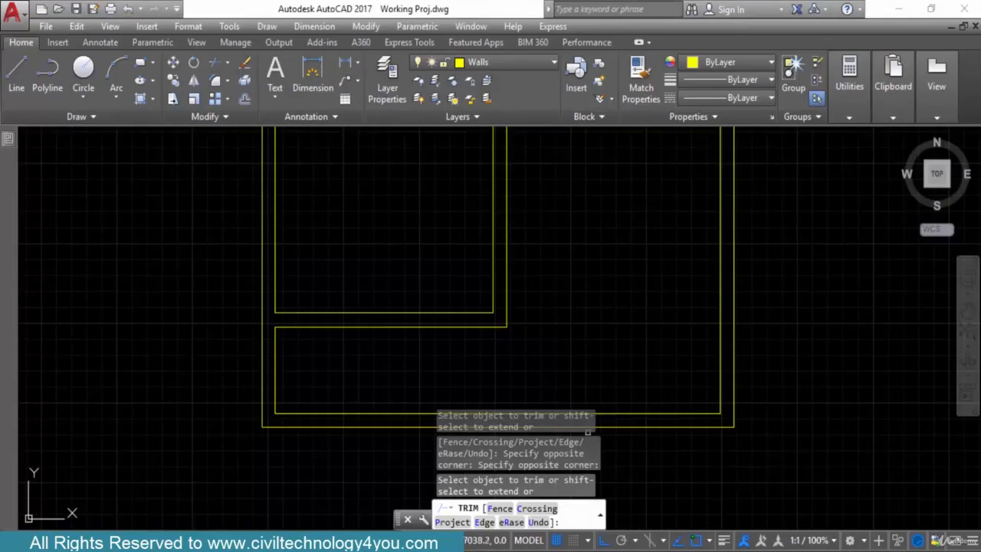
scroll(509, 326, up, 2)
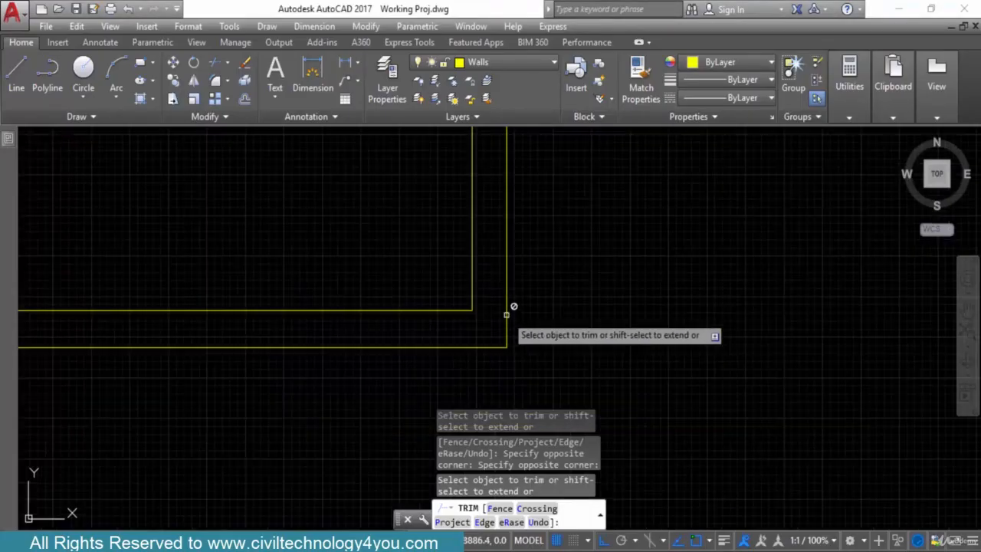
scroll(523, 316, down, 4)
middle_drag(529, 314, 508, 382)
middle_drag(526, 267, 525, 318)
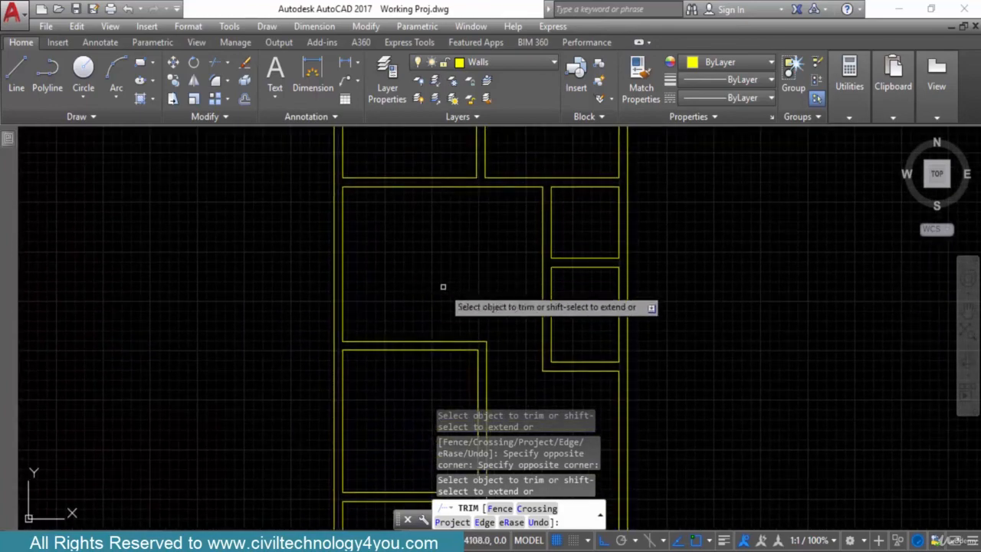
middle_drag(445, 286, 427, 339)
middle_drag(489, 289, 468, 346)
middle_drag(442, 298, 436, 354)
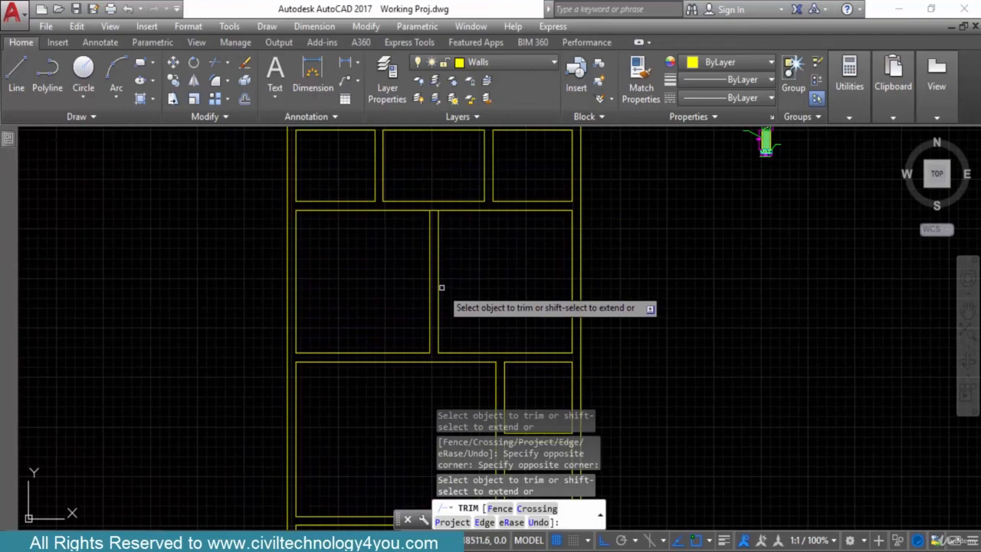